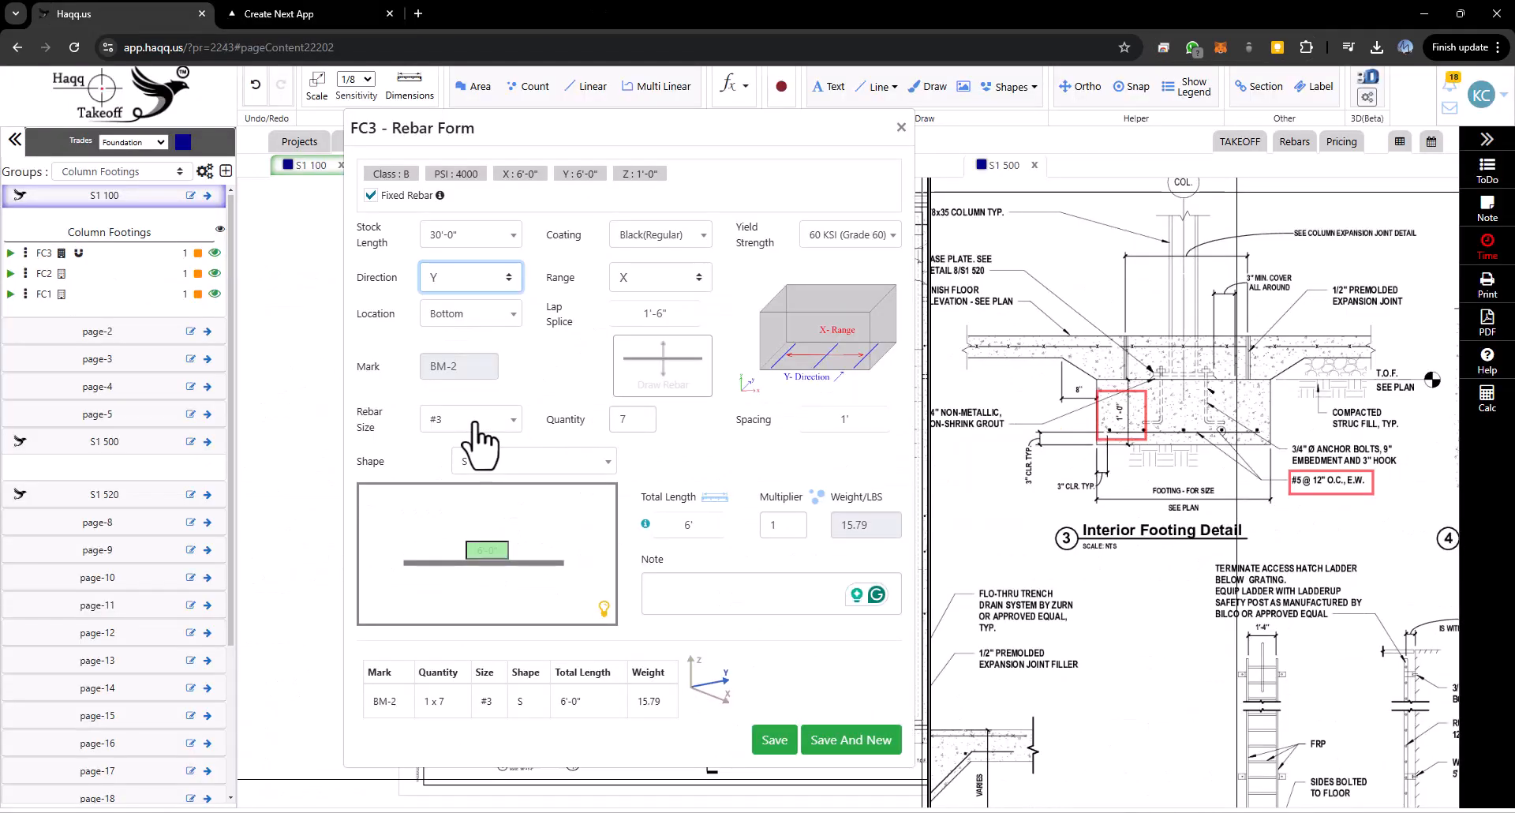
pyautogui.click(475, 424)
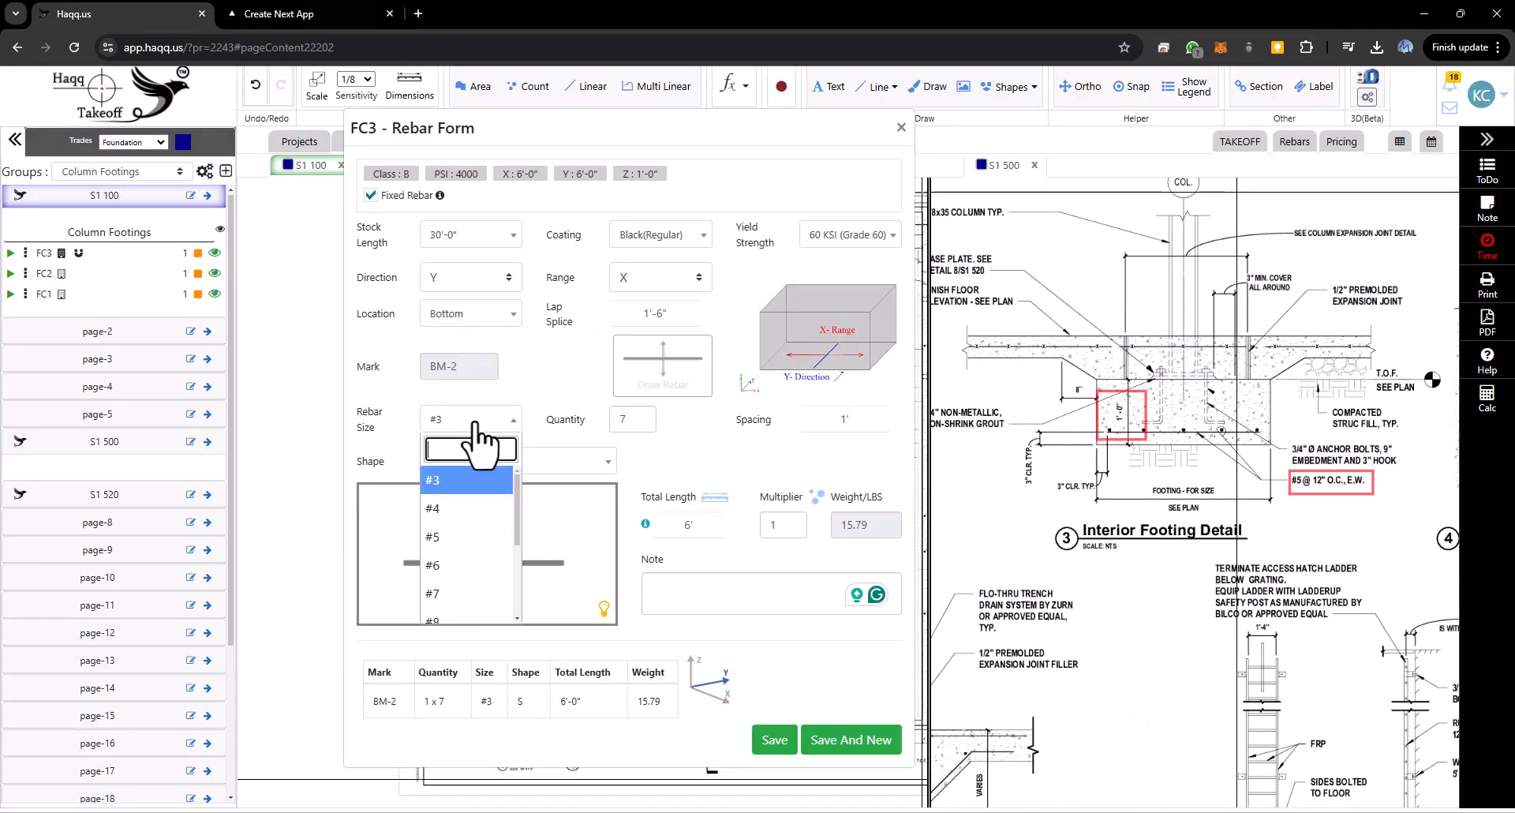
pyautogui.click(449, 532)
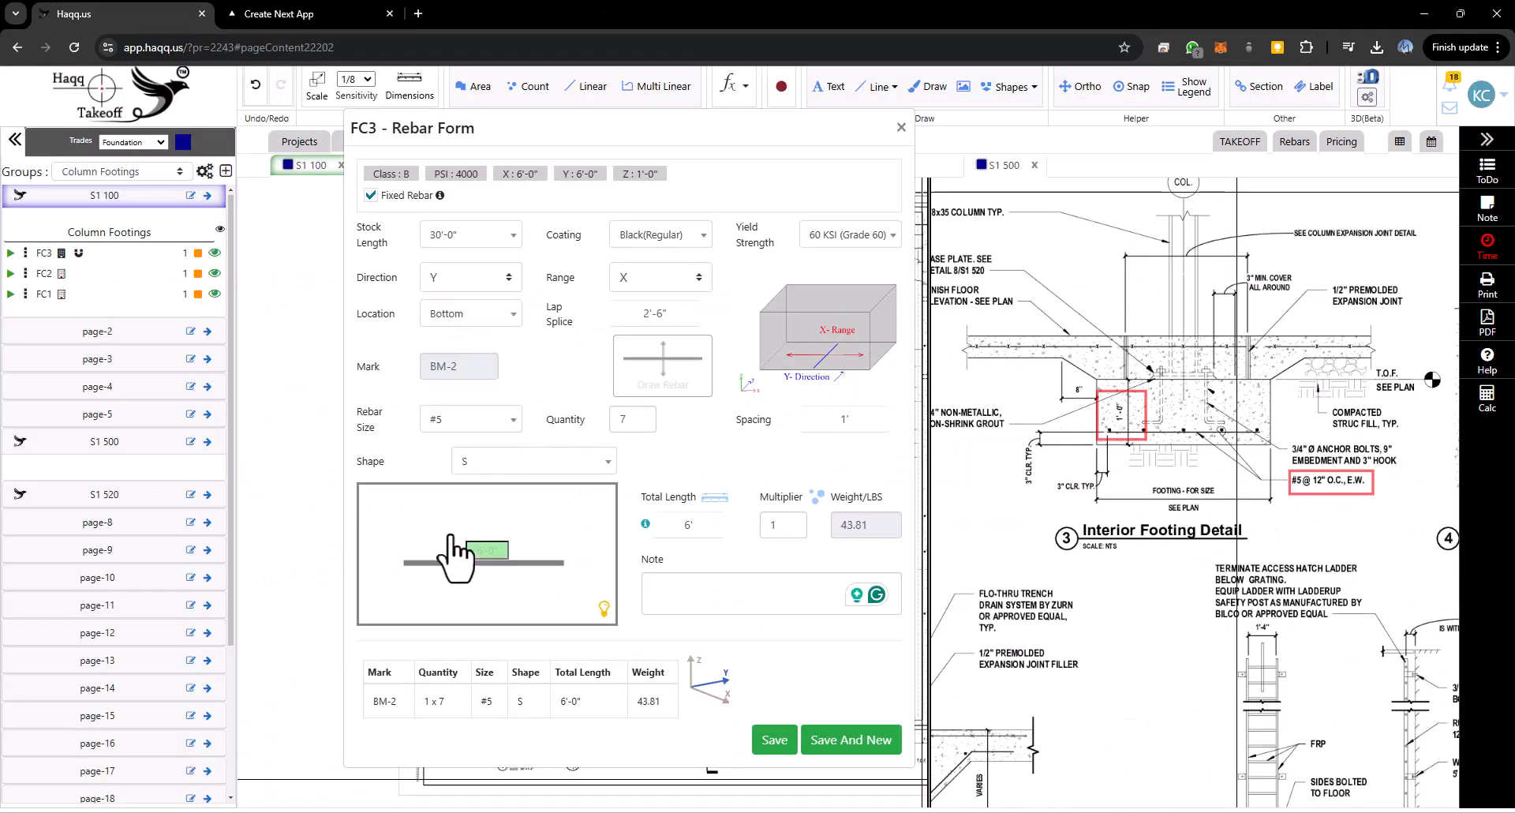
pyautogui.click(741, 590)
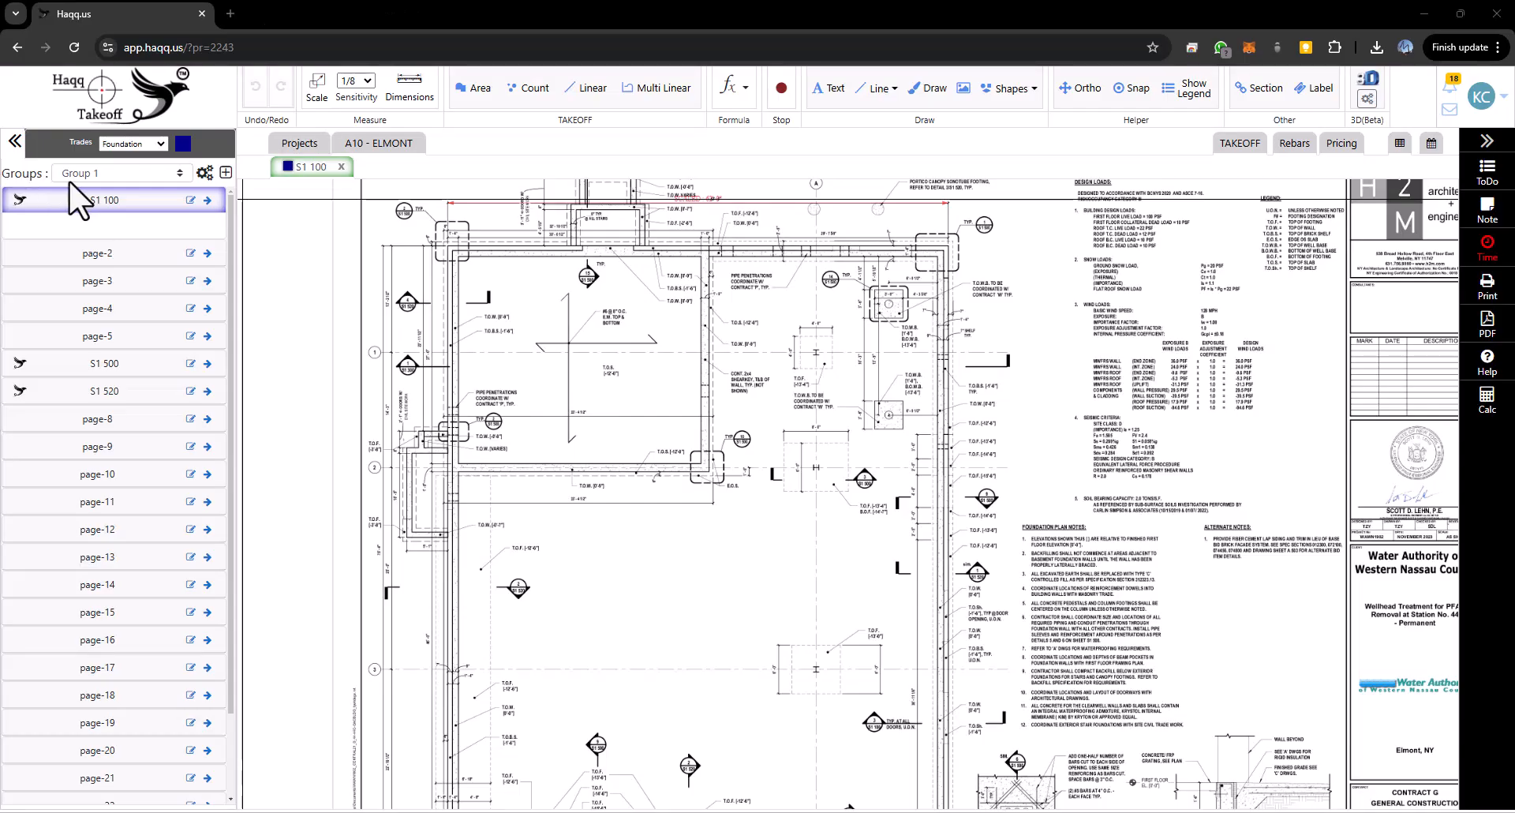
# - Rename the takeoff group Group 1 to Column Footings in the Group Manager
pyautogui.click(204, 172)
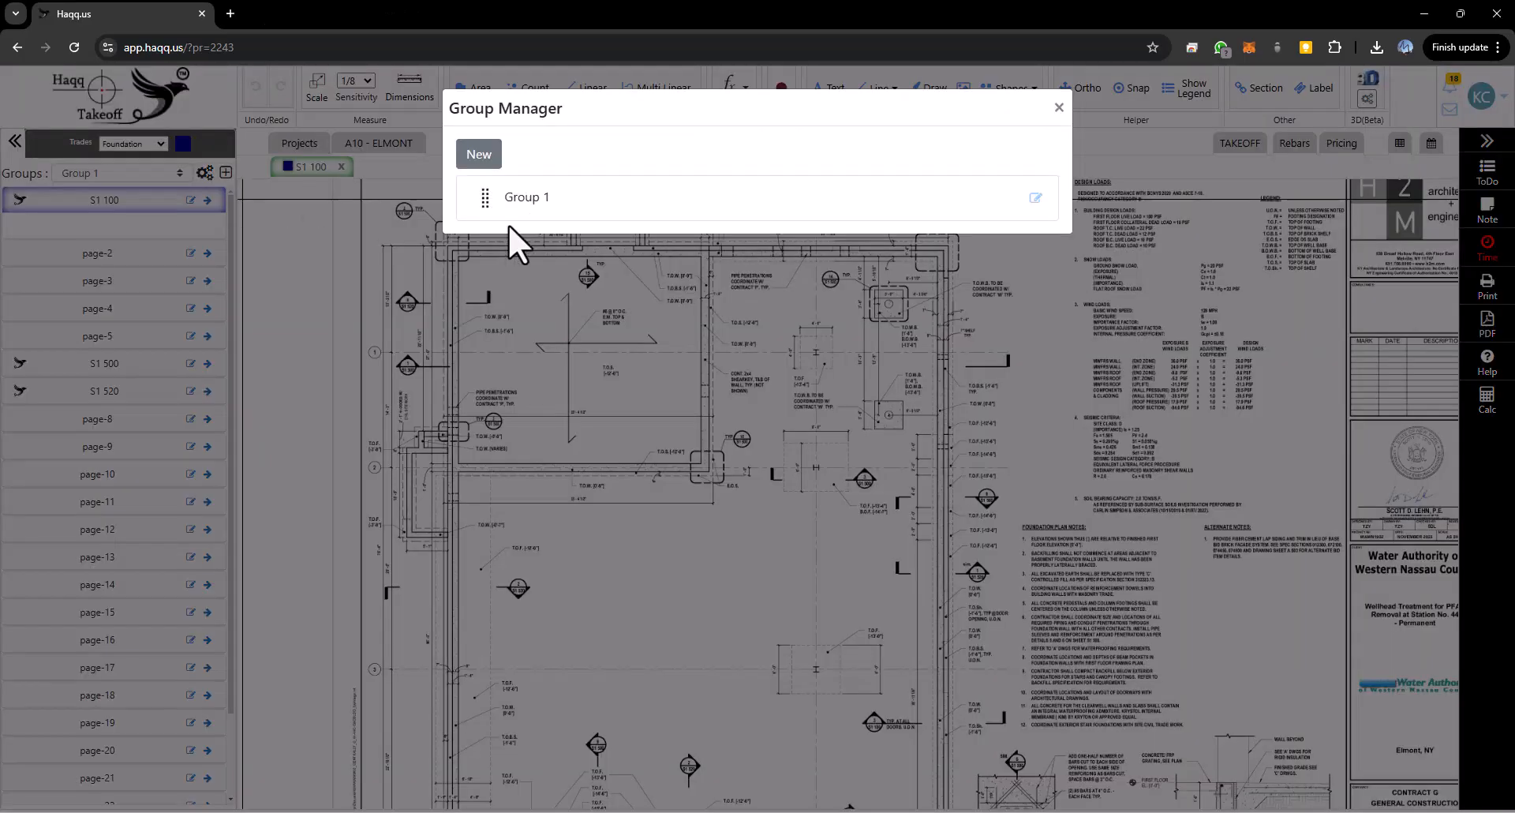
pyautogui.click(1036, 199)
pyautogui.tripleClick(560, 242)
pyautogui.moveTo(560, 242); pyautogui.dragTo(489, 239)
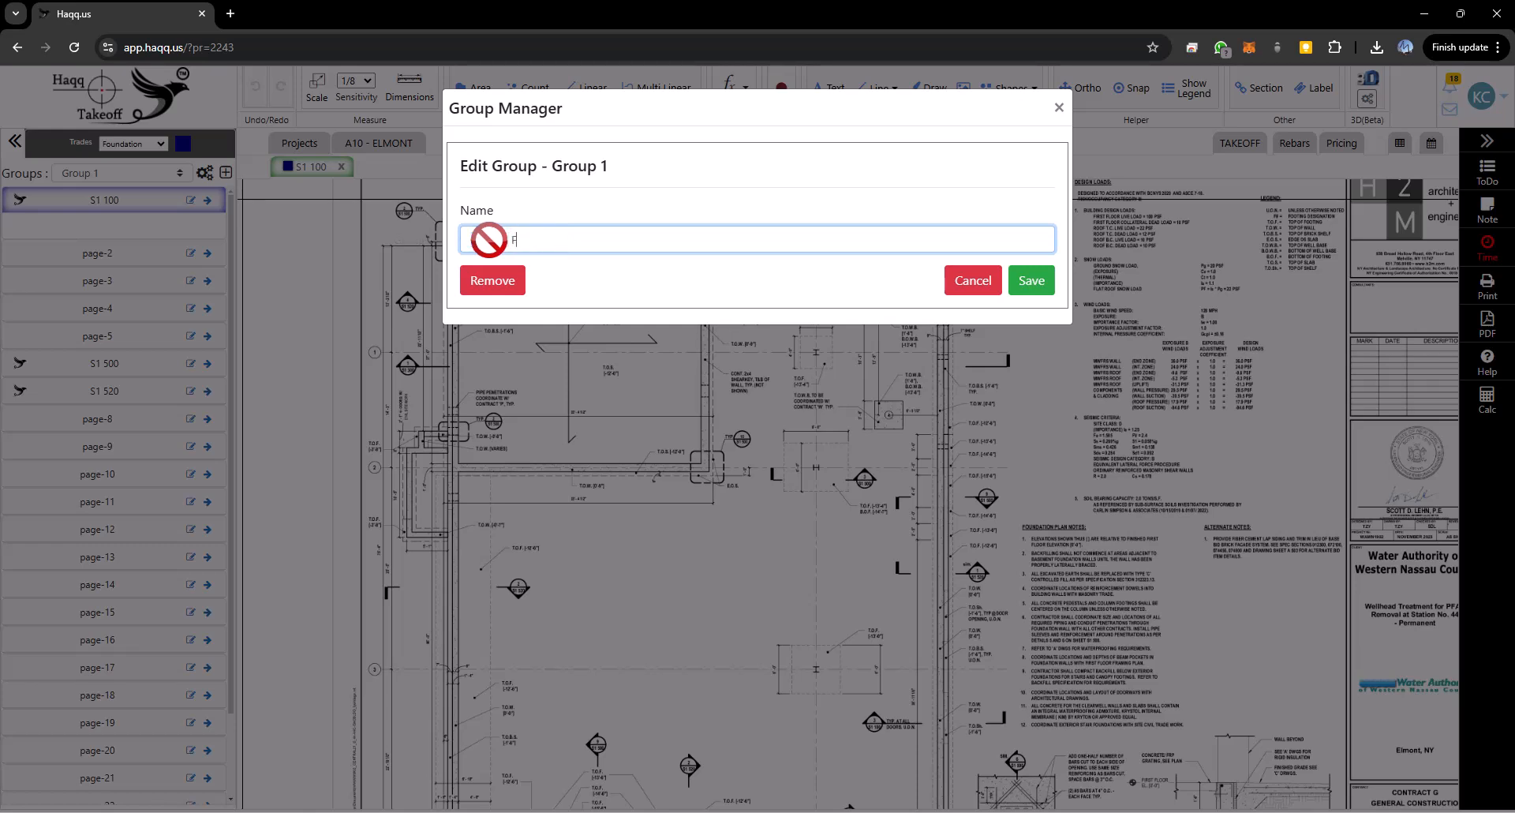
pyautogui.click(1031, 280)
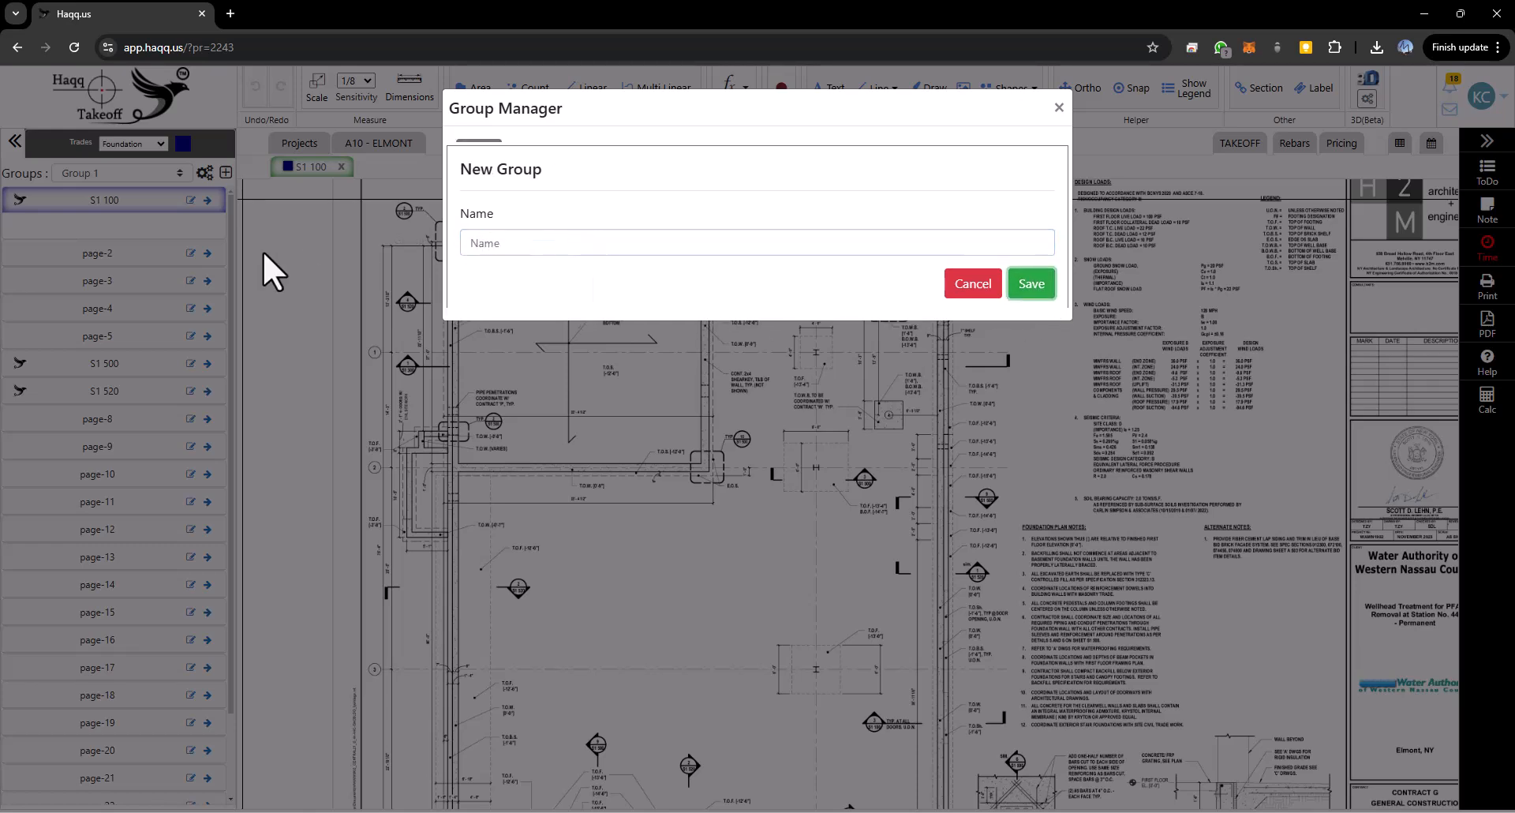
pyautogui.click(1059, 108)
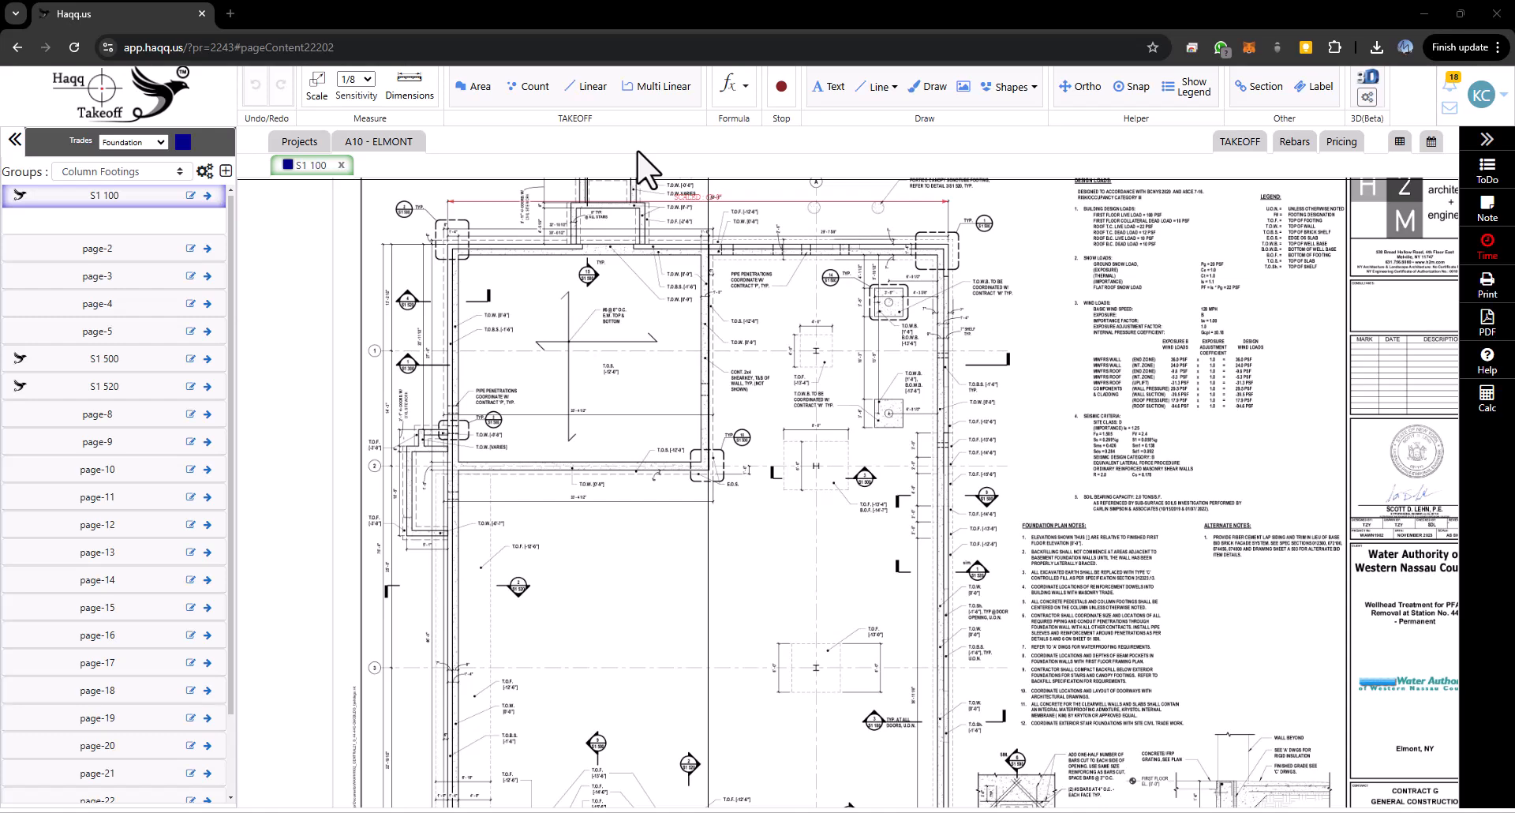
# - Review the takeoff summary table, then return to sheet S1 100
pyautogui.click(1238, 146)
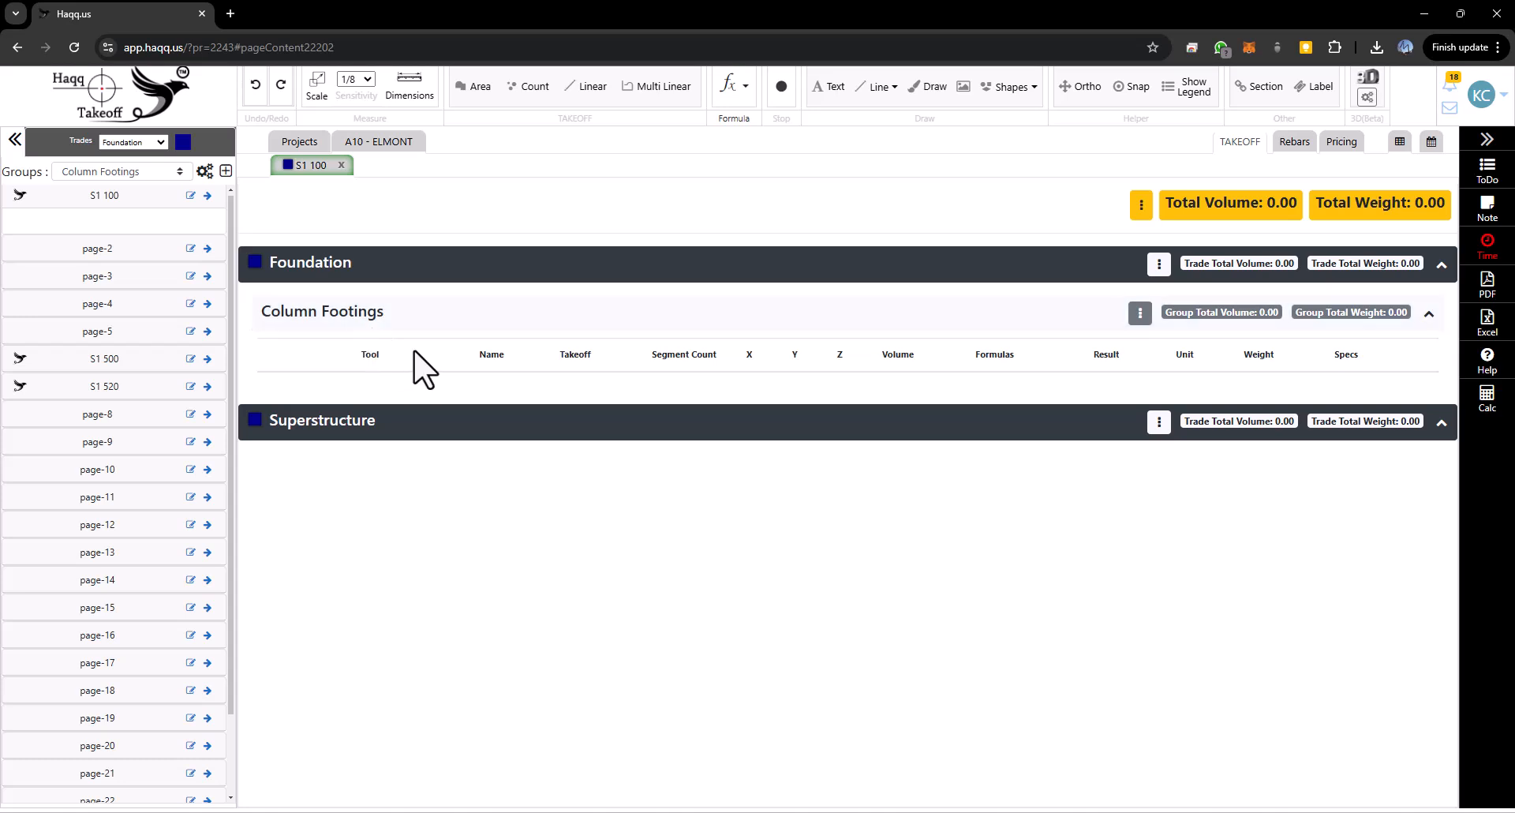
pyautogui.click(308, 168)
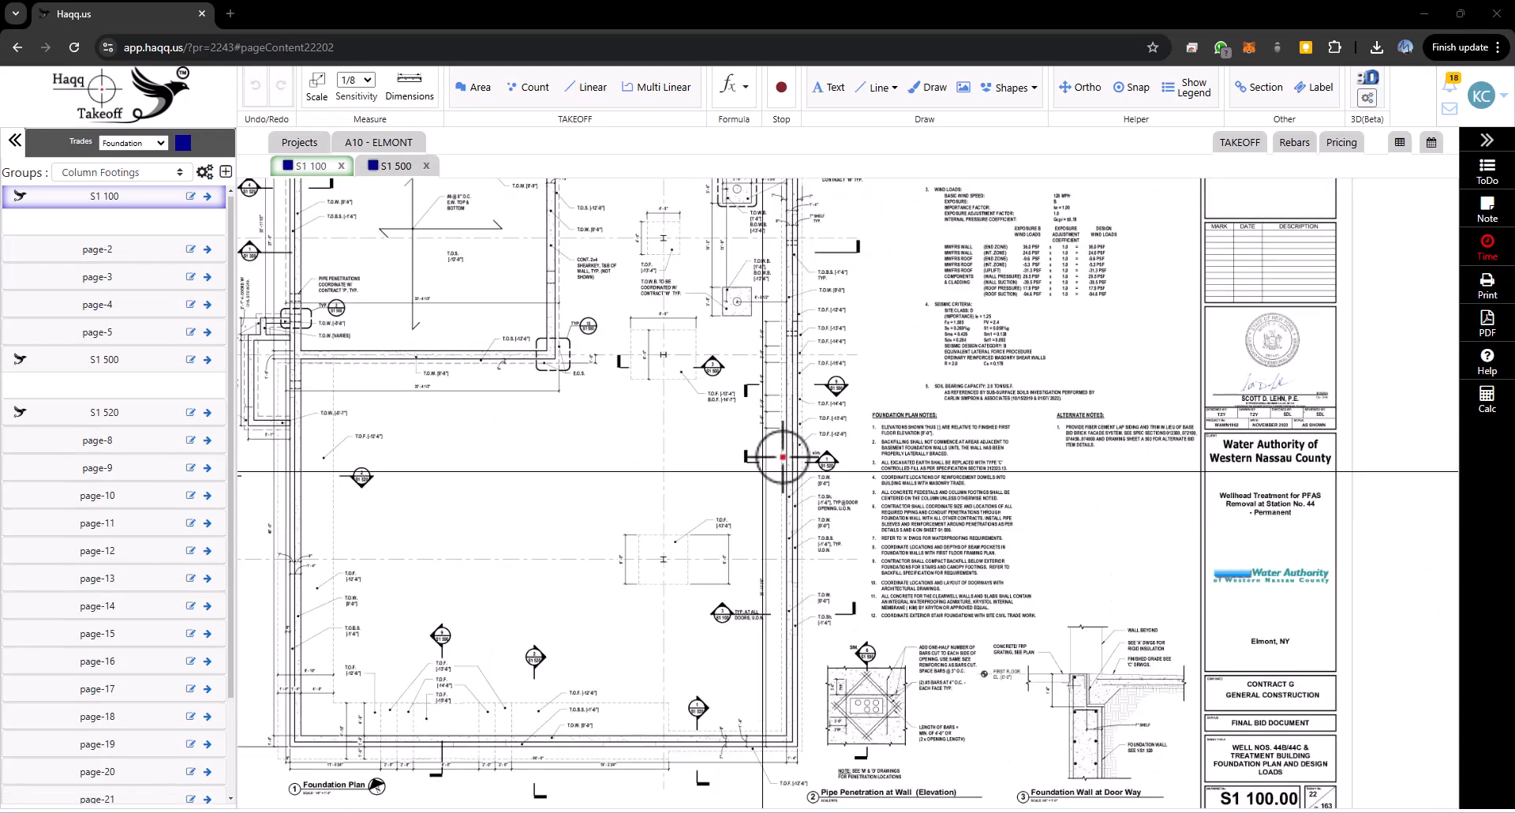
# - Mark the T.O.F. [-13'-4"] and T.O.S. [-12'-0"] labels near the column footing with red rectangles
pyautogui.scroll(3, 692, 465)
pyautogui.scroll(-5, 693, 465)
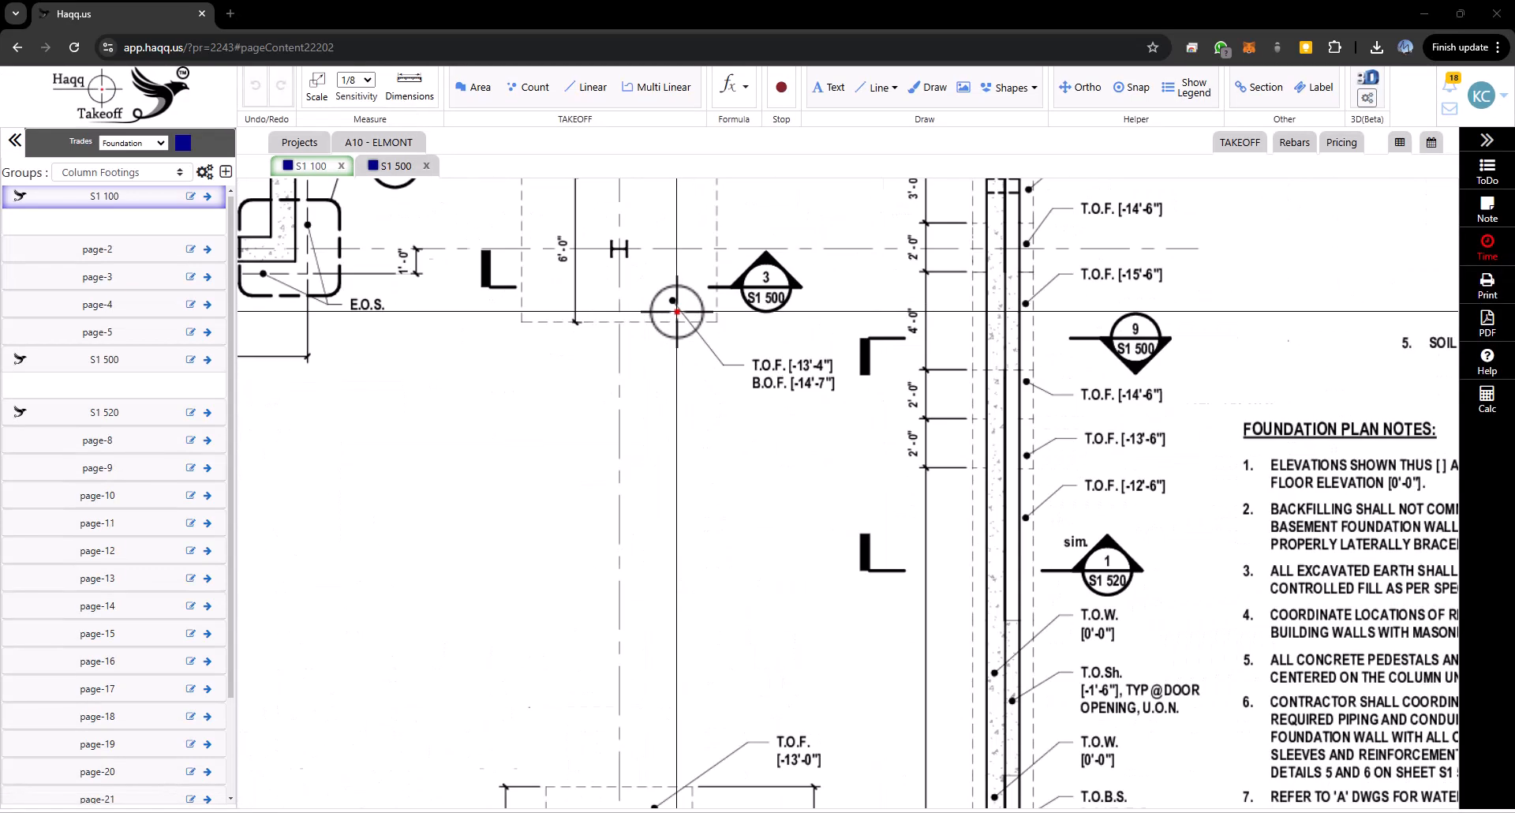
pyautogui.moveTo(631, 300); pyautogui.dragTo(672, 506)
pyautogui.moveTo(668, 399); pyautogui.dragTo(673, 435)
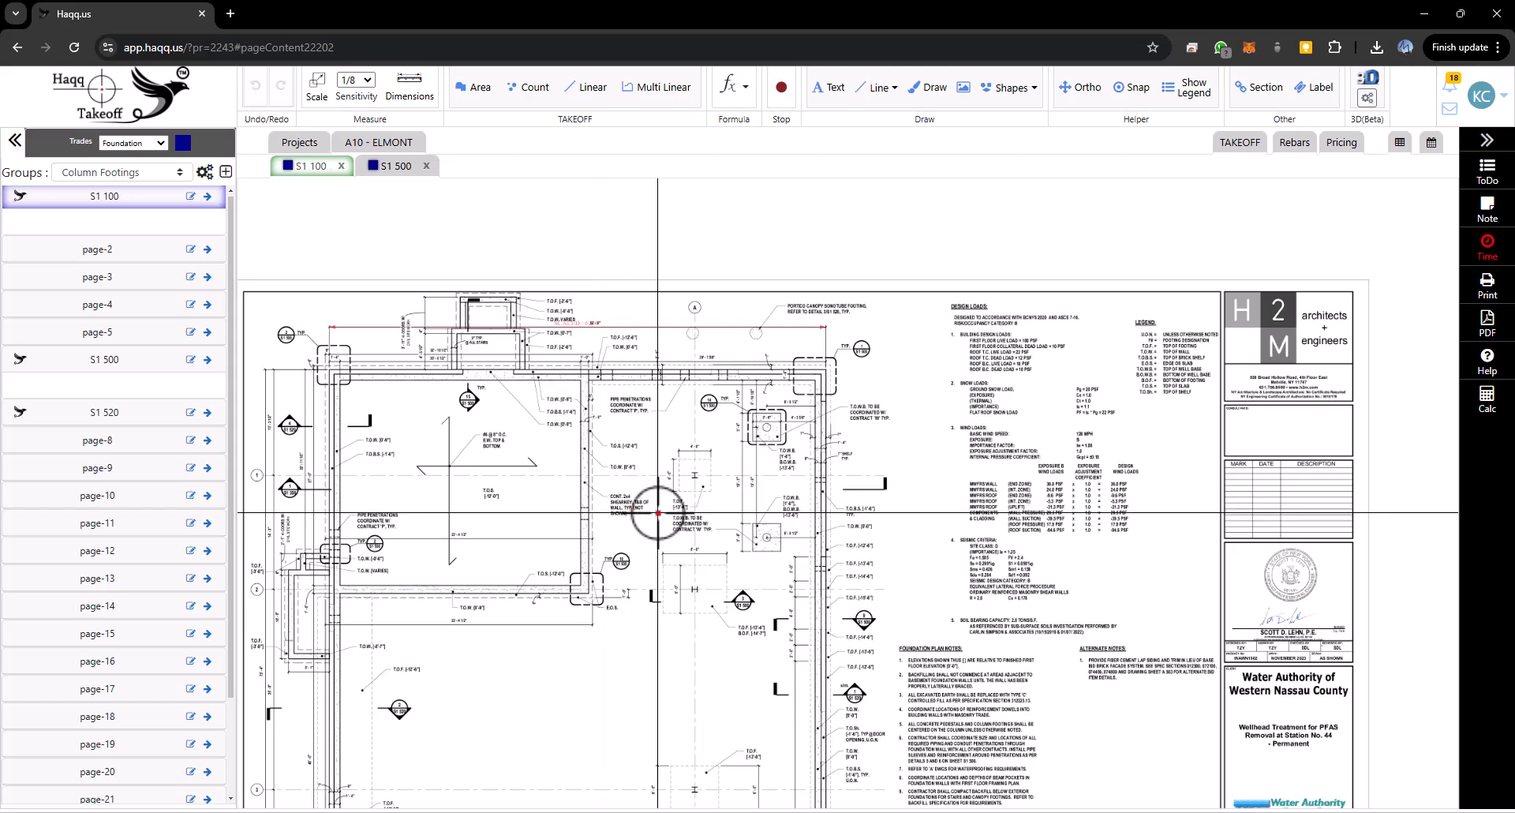
pyautogui.scroll(5, 671, 517)
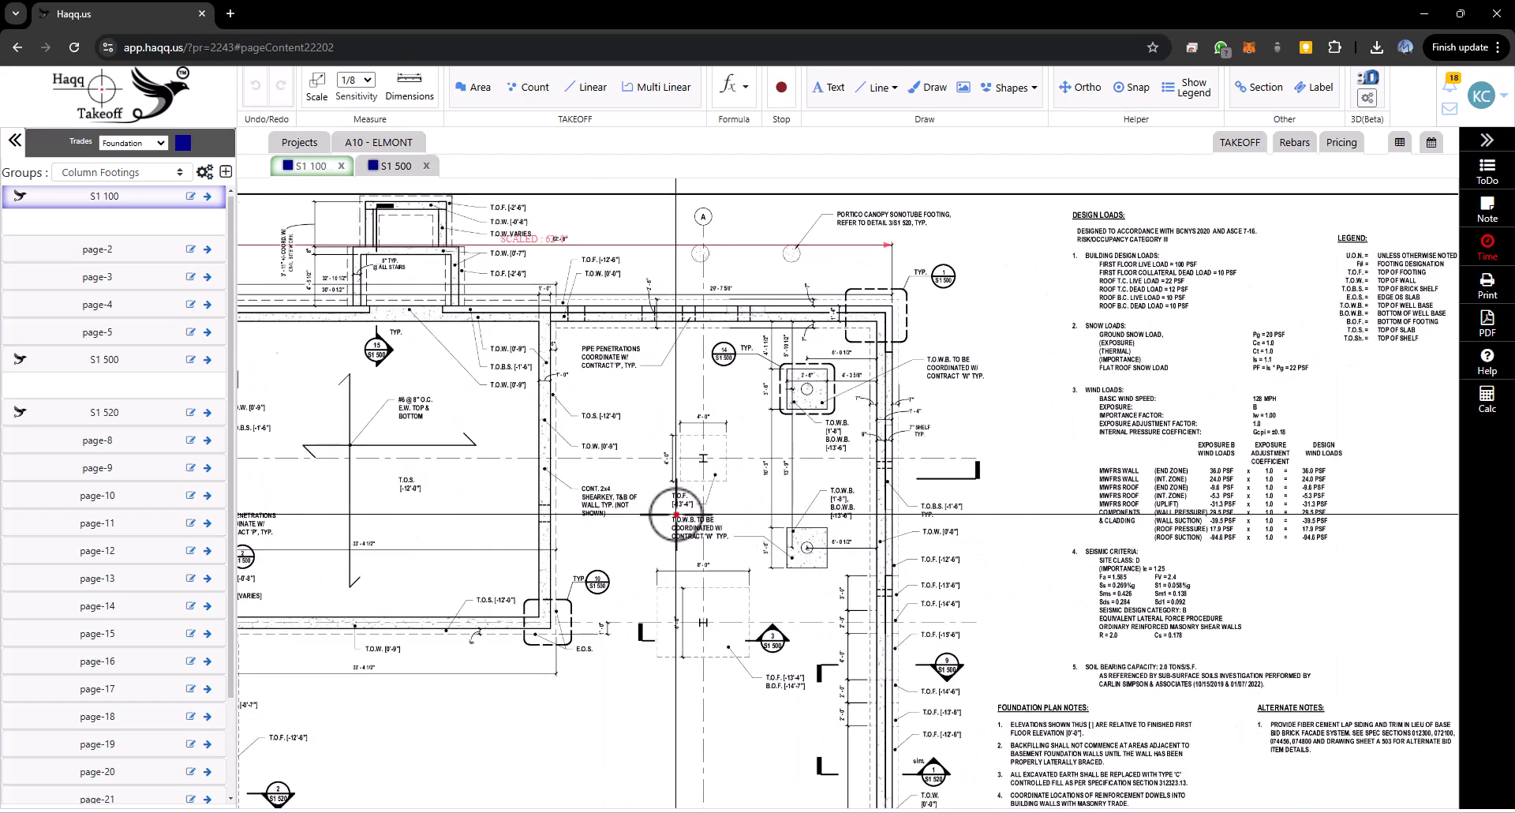
pyautogui.scroll(1, 676, 514)
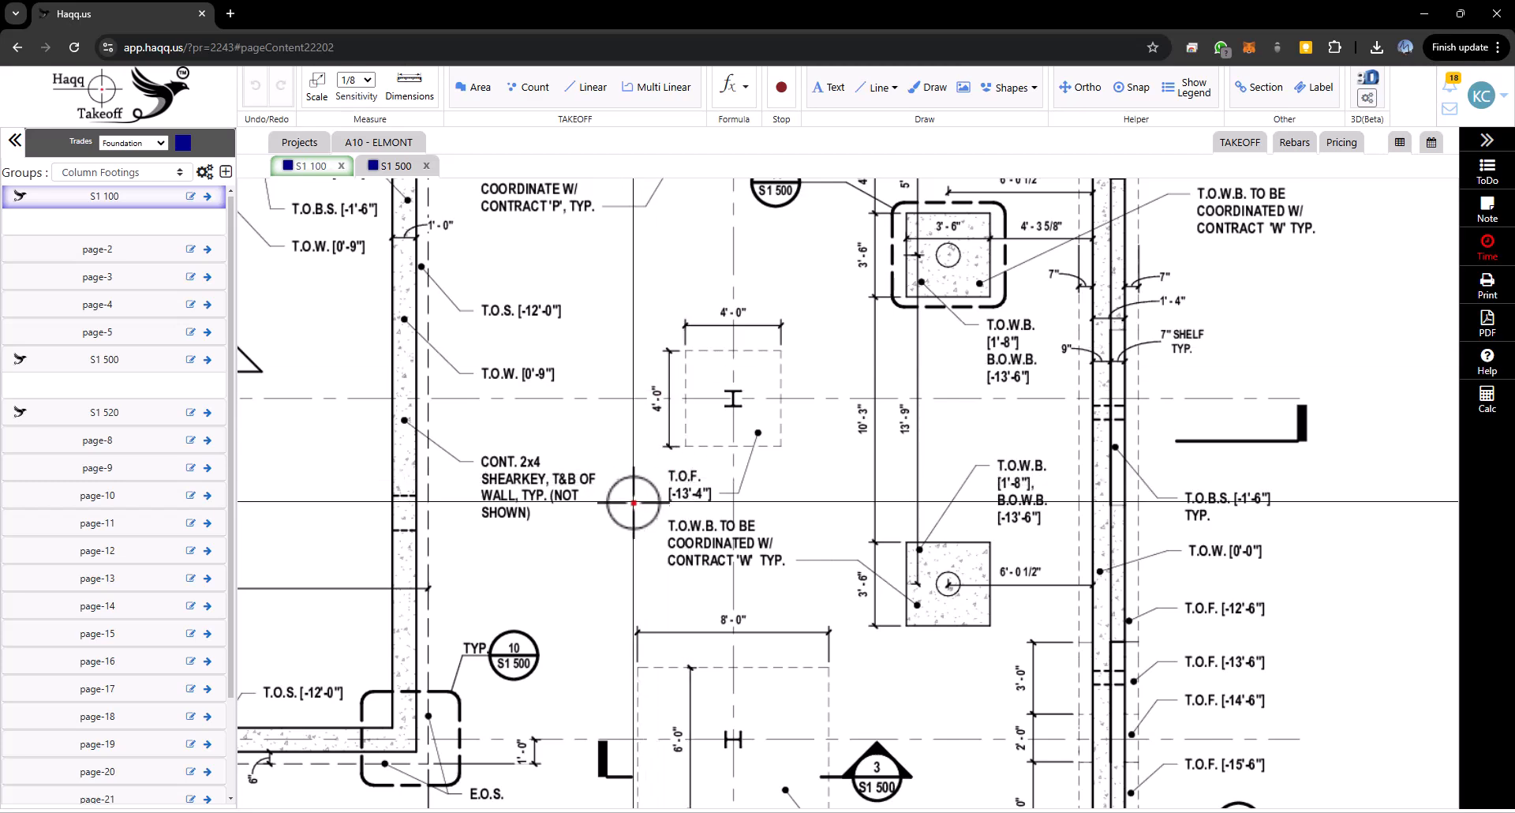
pyautogui.press('r')
pyautogui.click(649, 466)
pyautogui.click(739, 509)
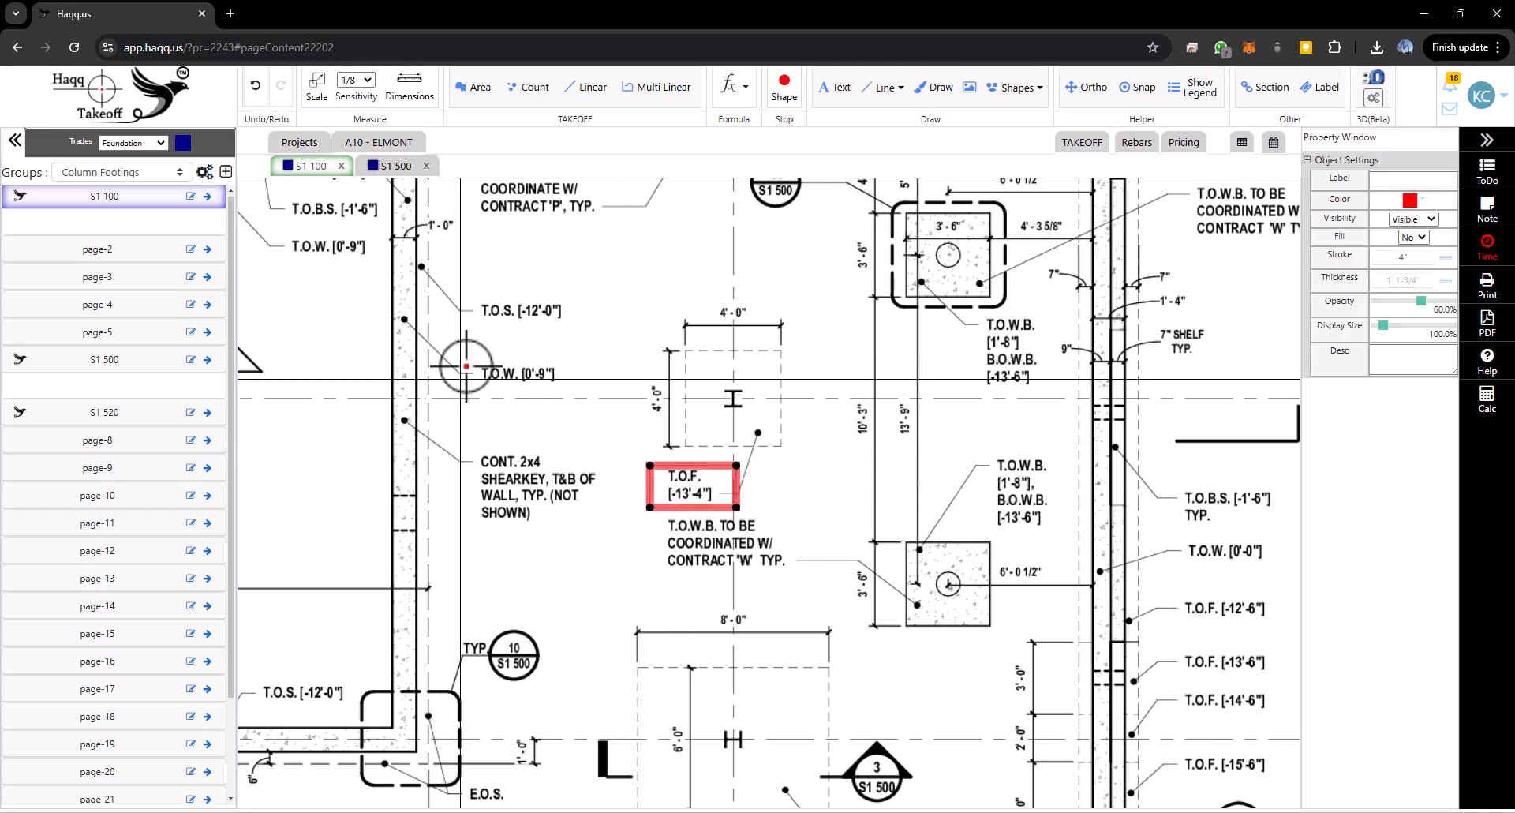
pyautogui.click(469, 293)
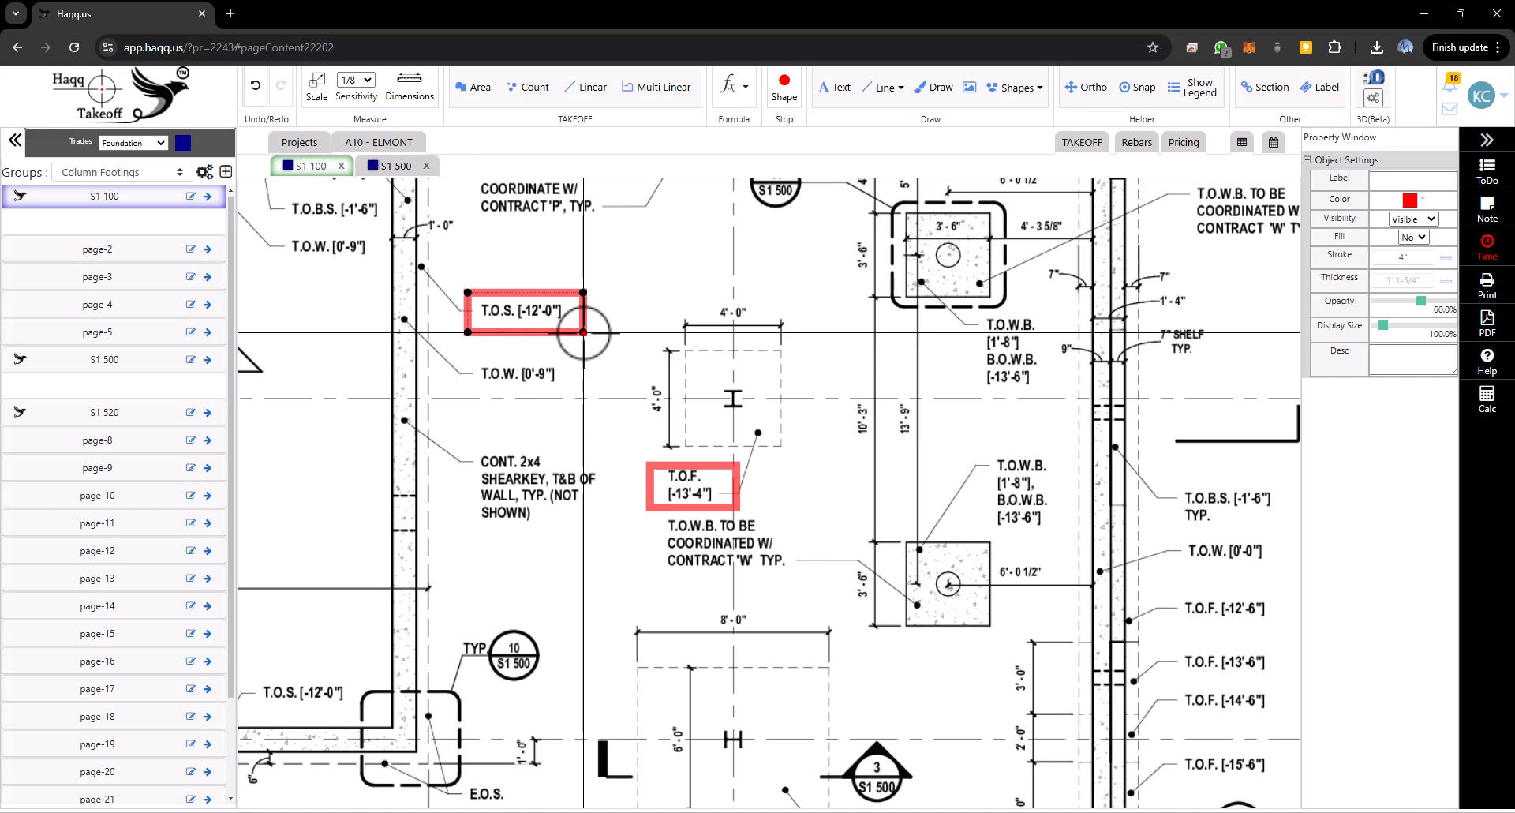
pyautogui.click(583, 332)
pyautogui.press('Escape')
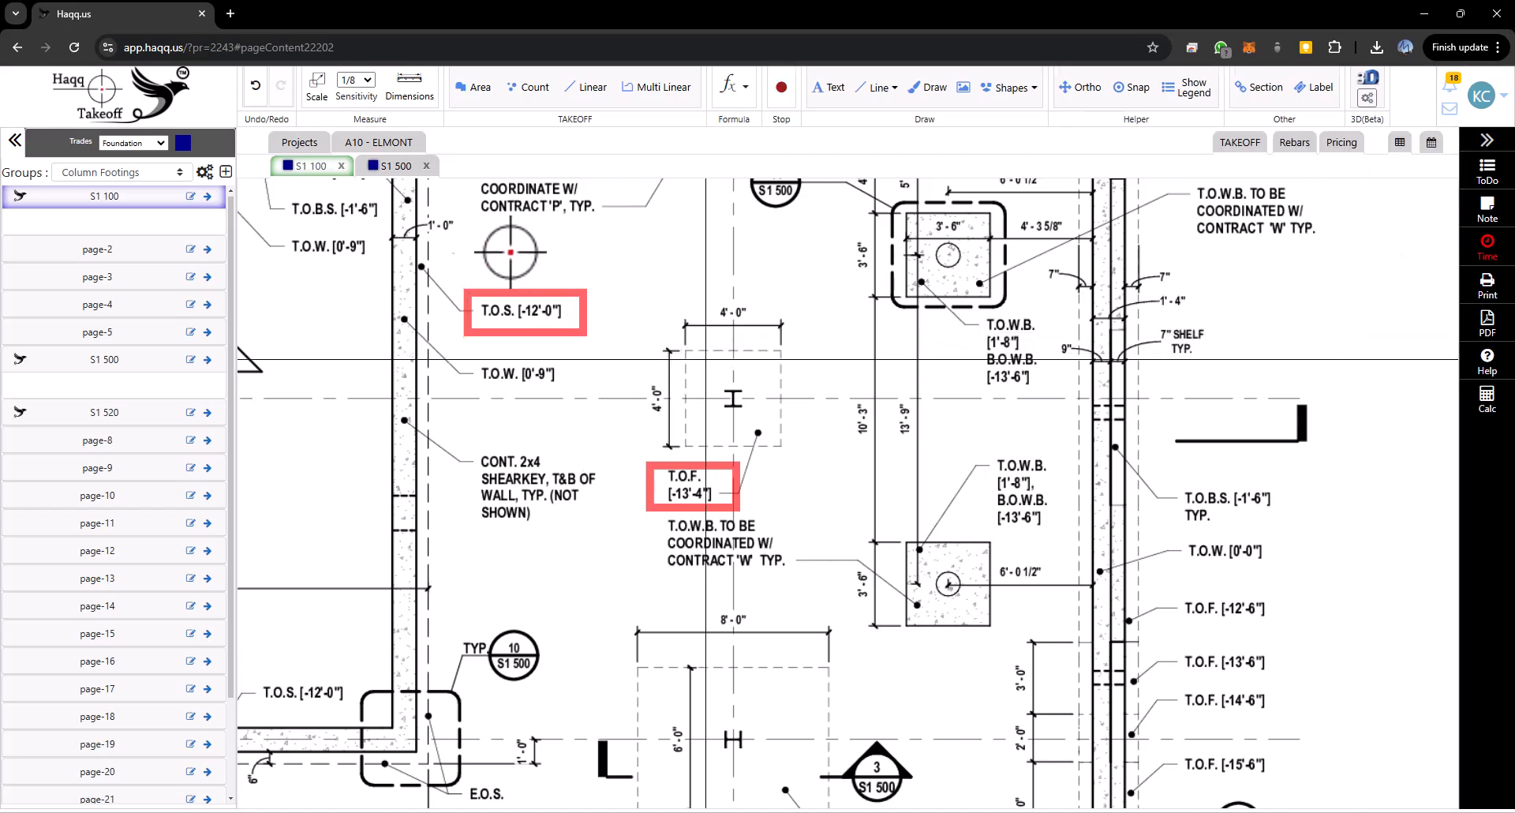
# - On sheet S1 500, box the footing's bottom-cover dimension in the Interior Footing Detail, then return to S1 100
pyautogui.click(399, 169)
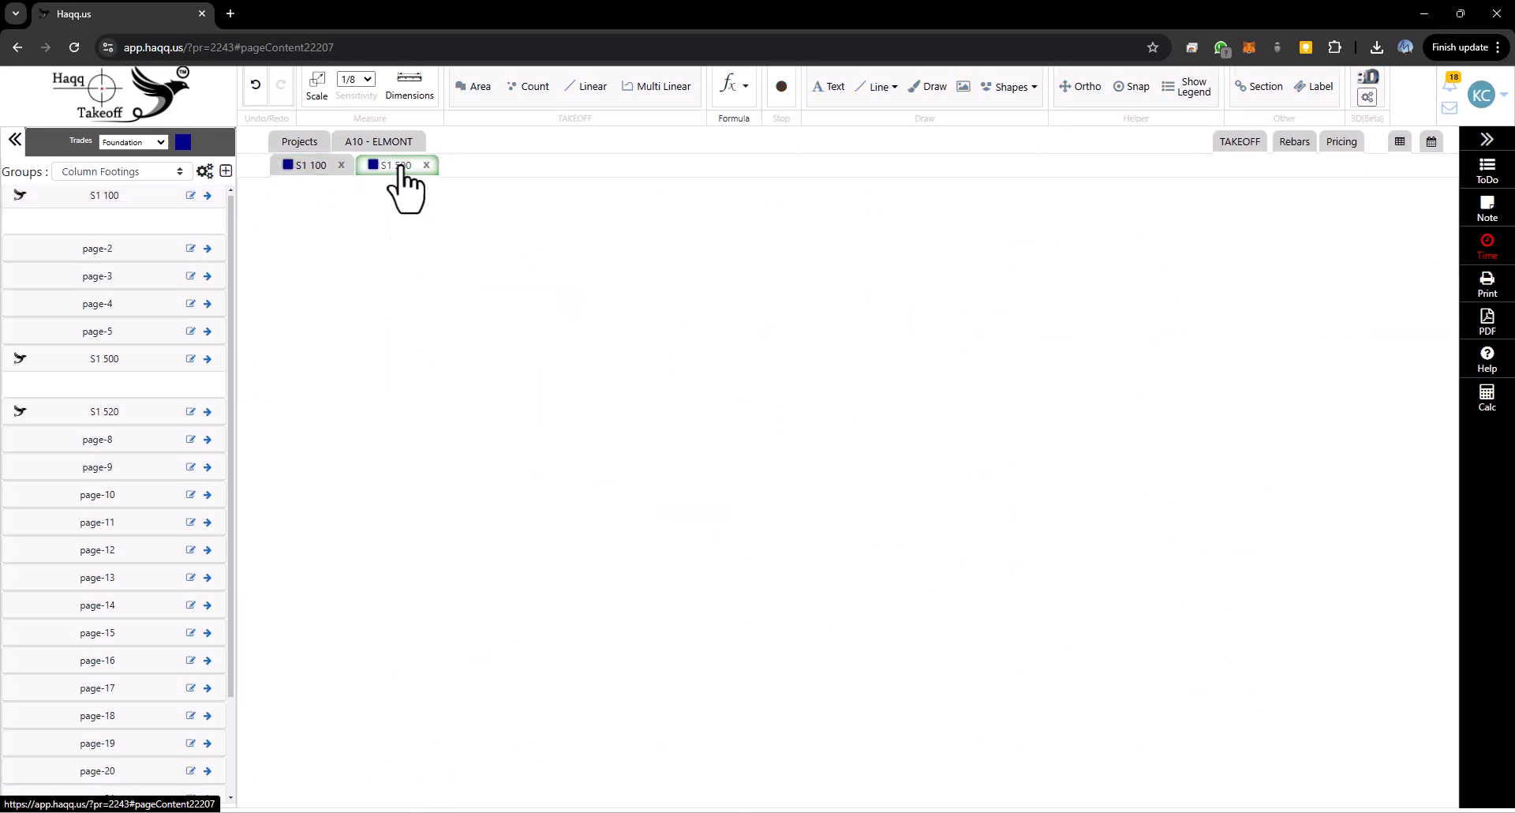
pyautogui.click(713, 413)
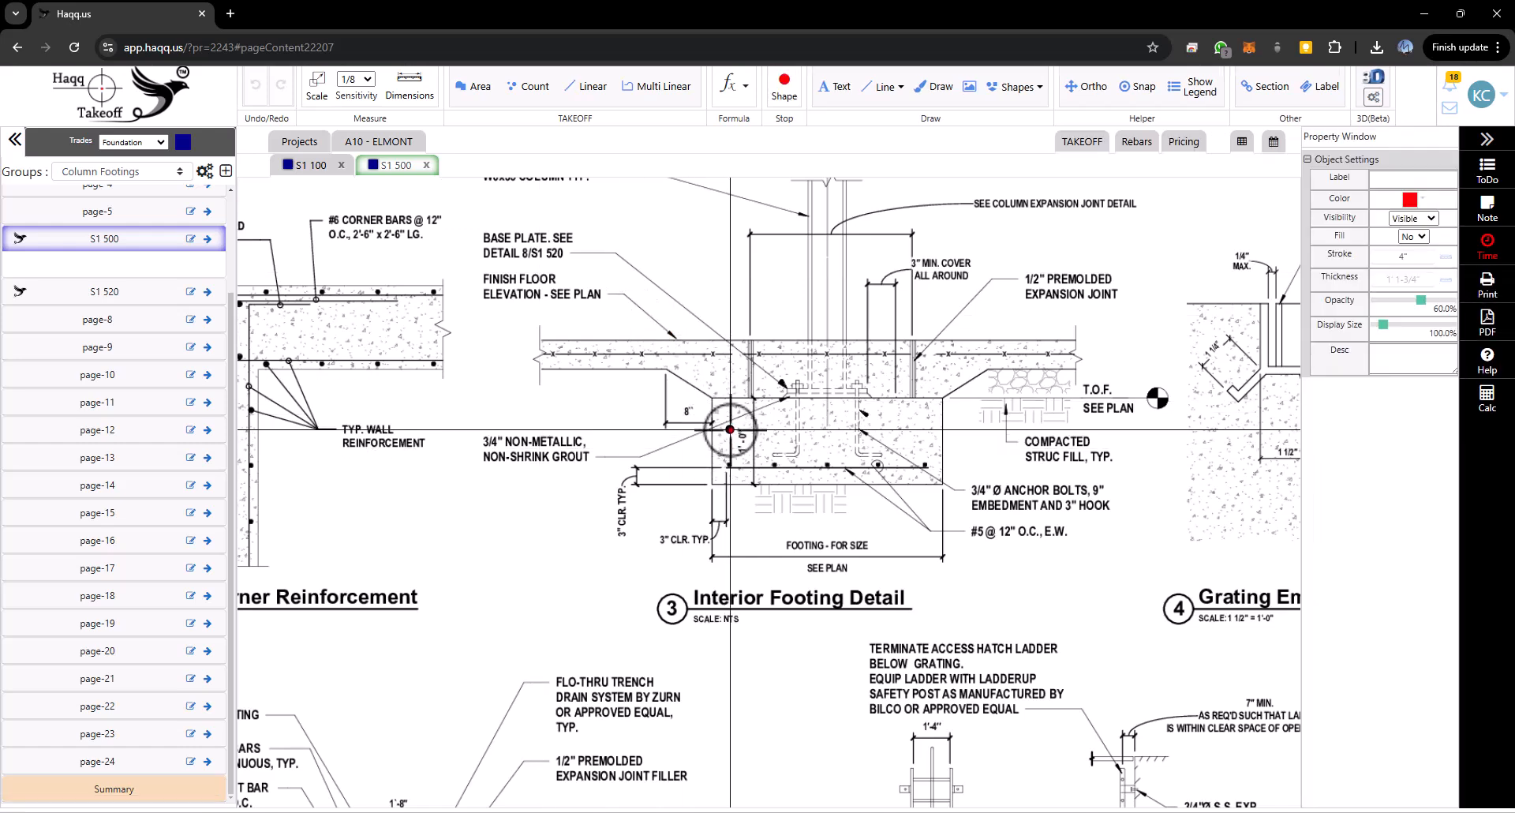
pyautogui.click(777, 478)
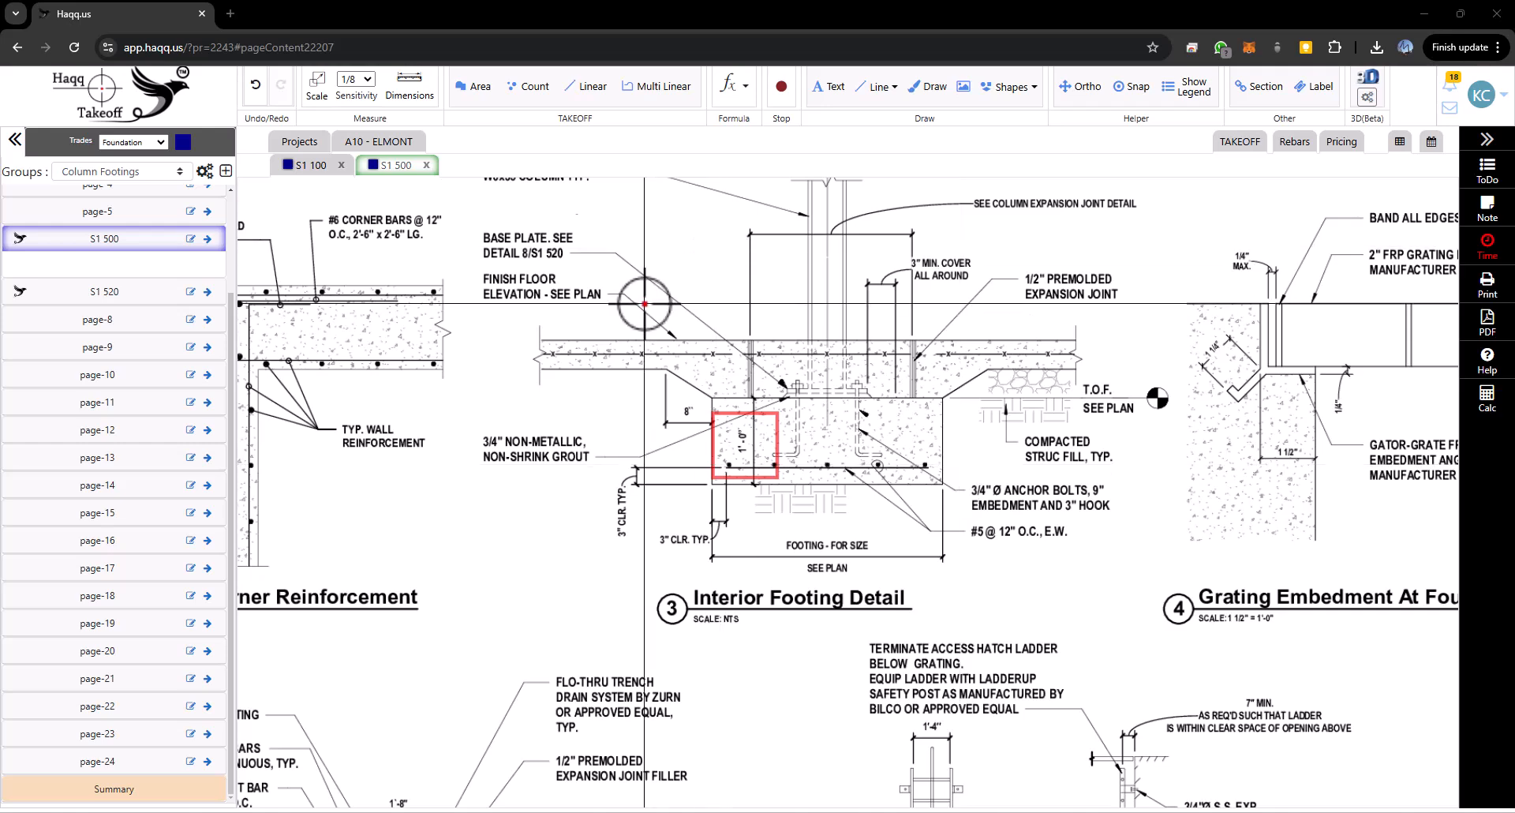
pyautogui.click(306, 166)
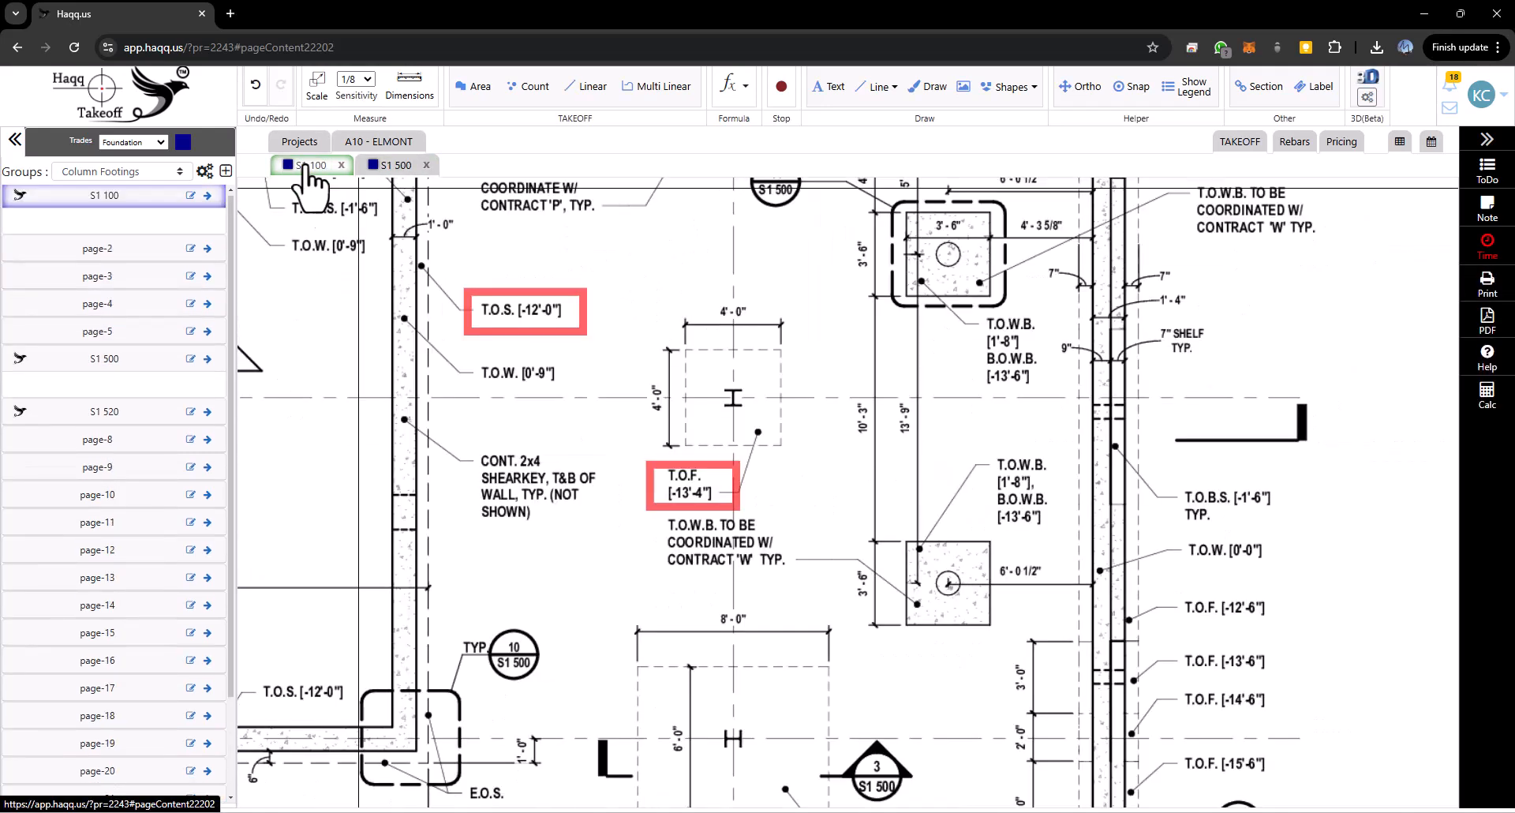
# - Start a Count named FC1 in Column Footings with an orange square marker and 4' width/length
pyautogui.click(527, 86)
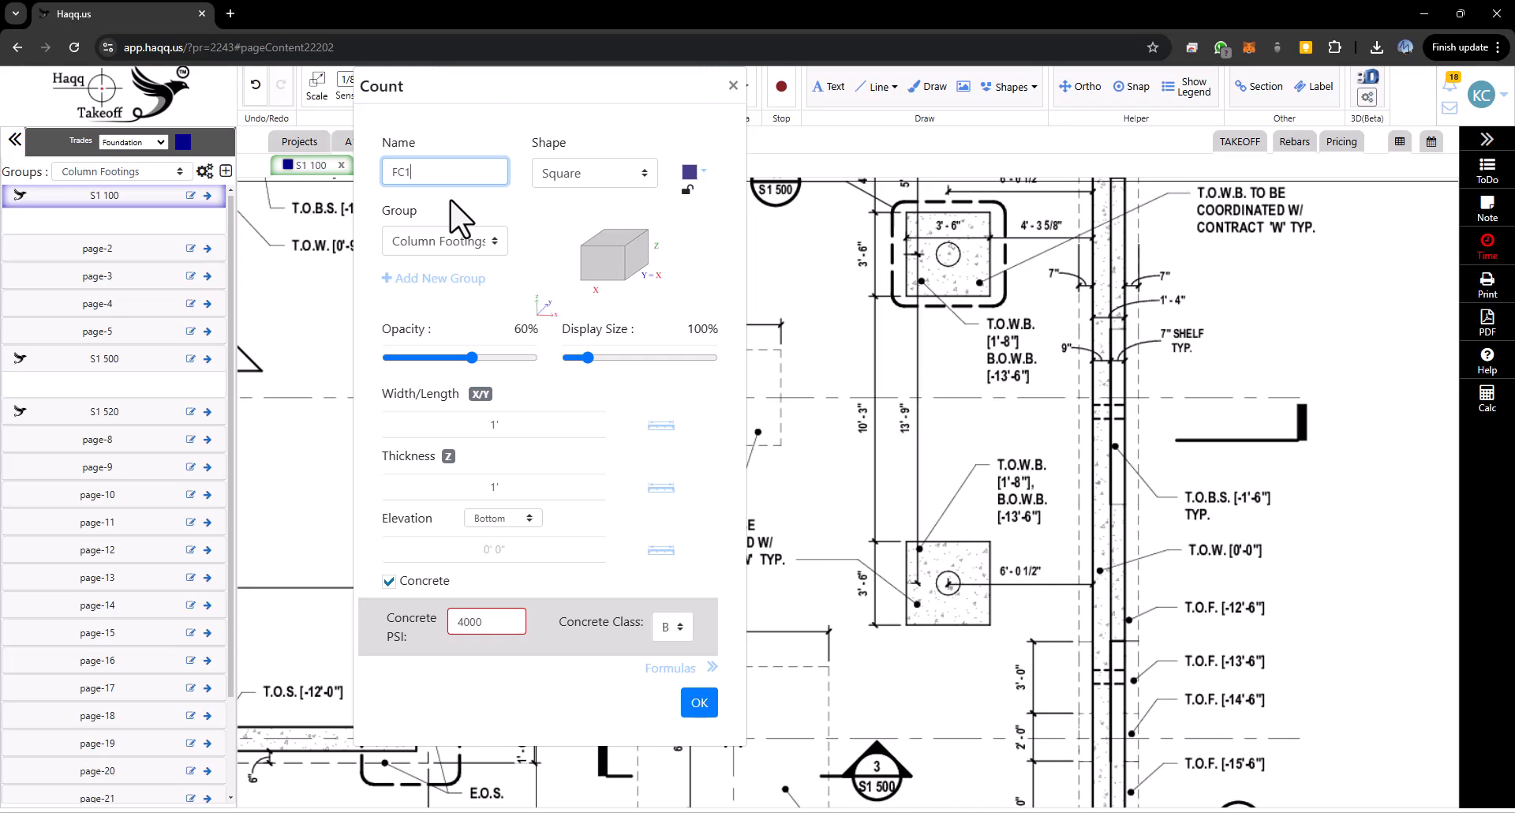
pyautogui.click(607, 181)
pyautogui.click(614, 183)
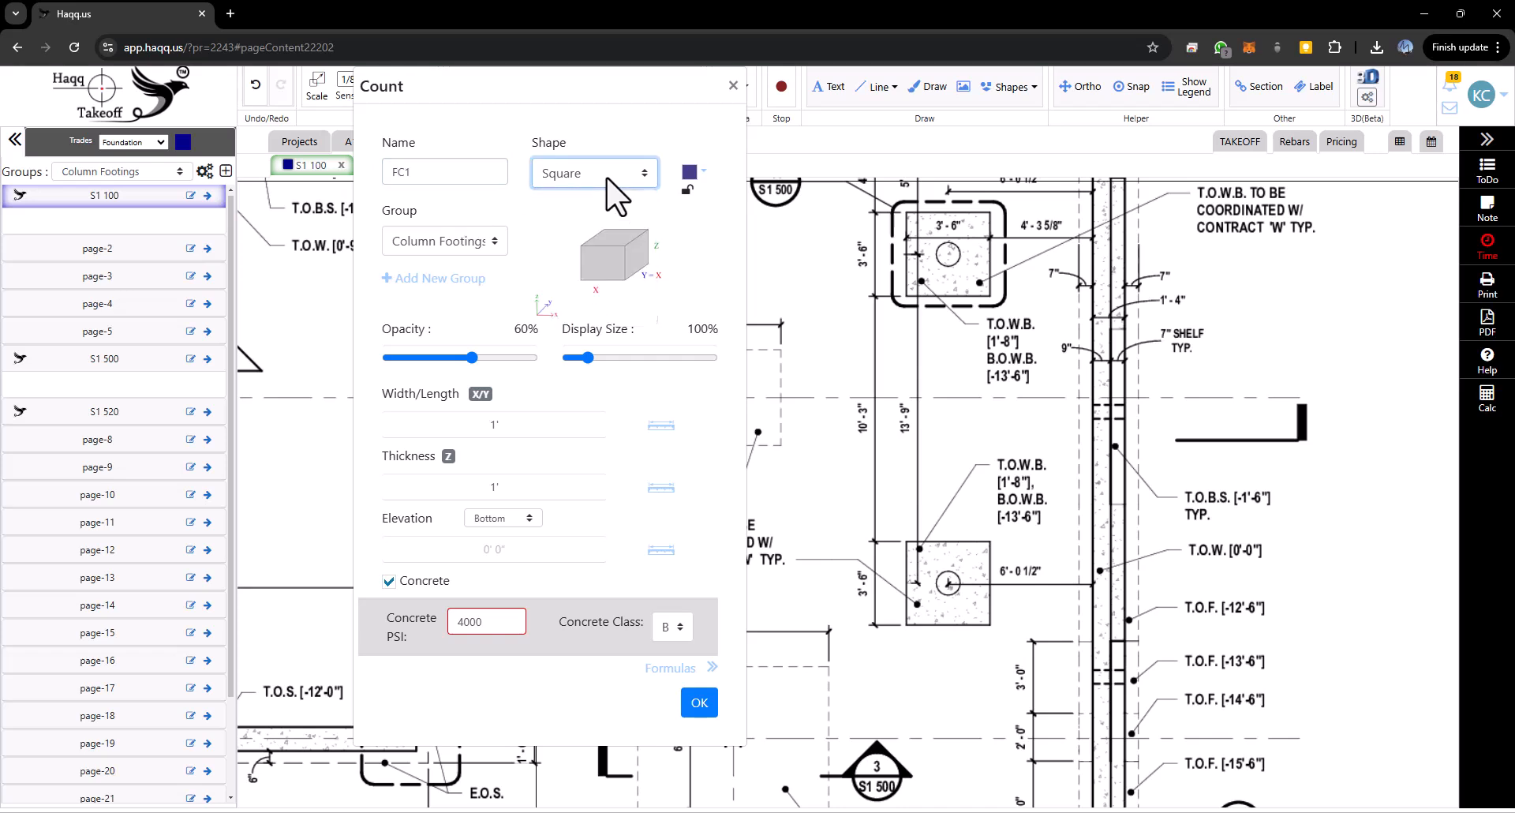
pyautogui.click(690, 173)
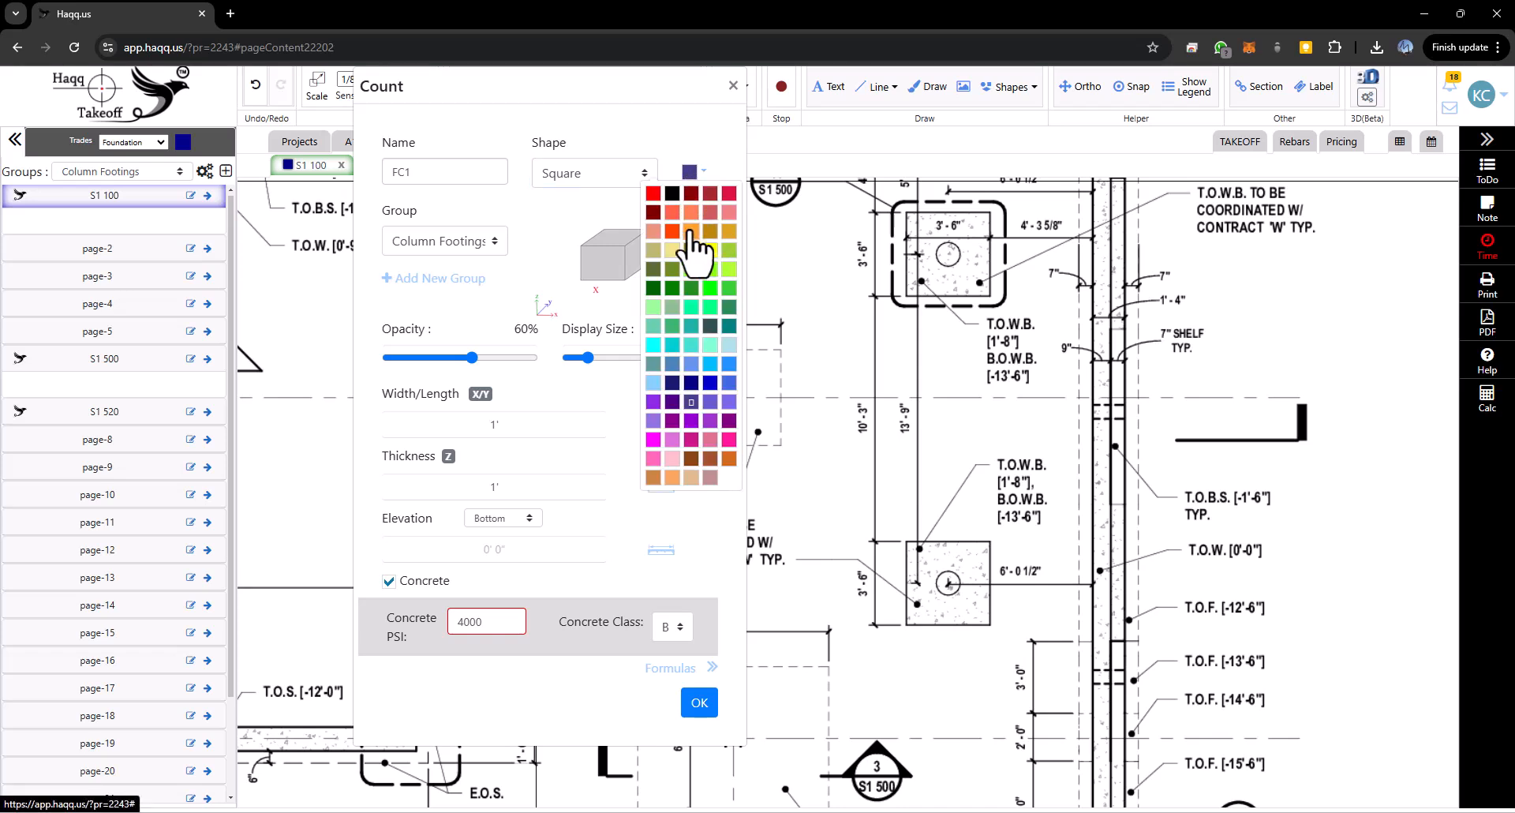
pyautogui.click(691, 231)
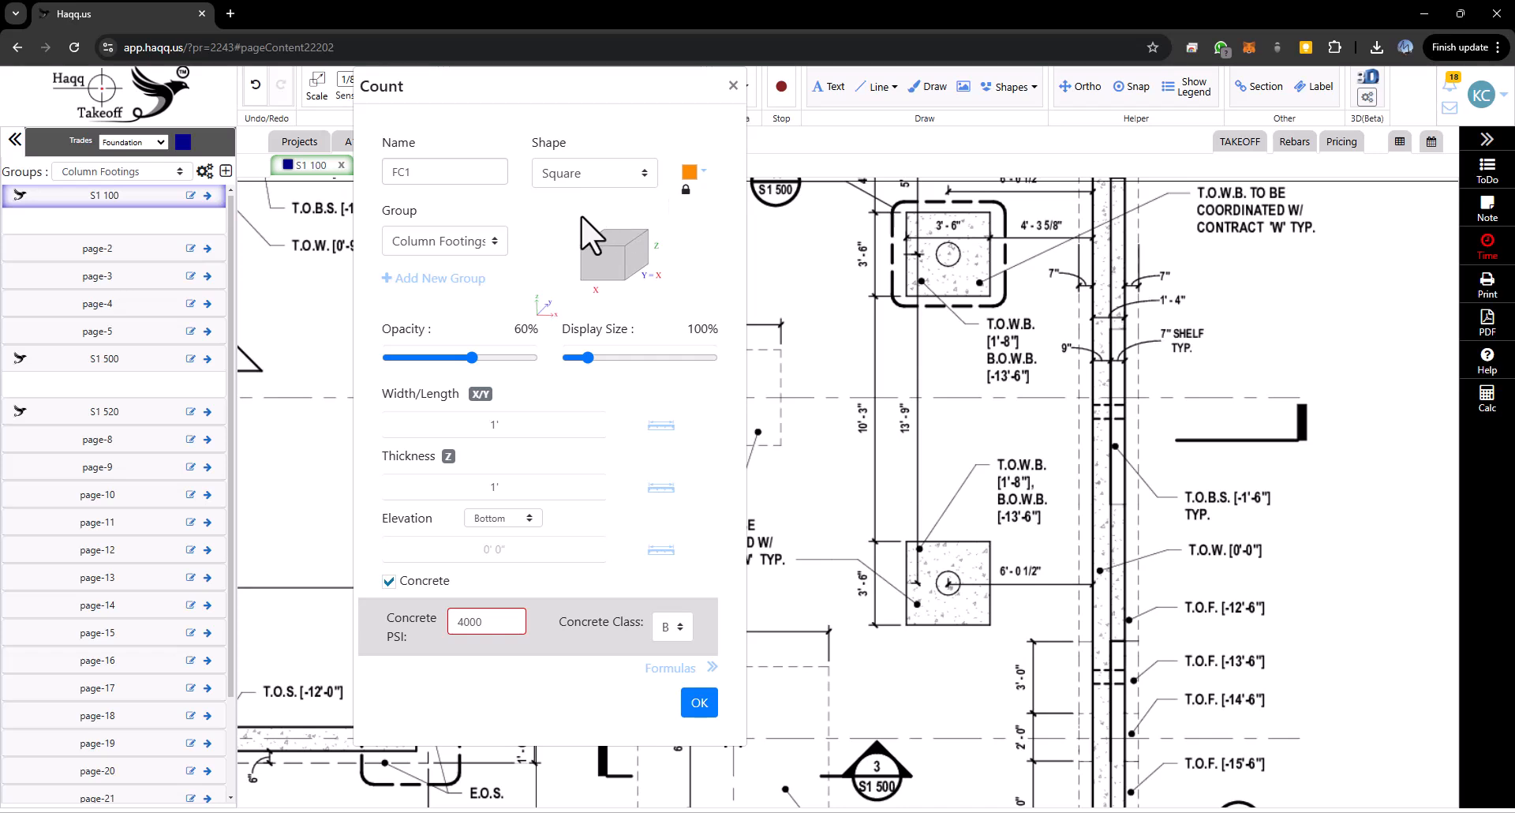
pyautogui.click(496, 251)
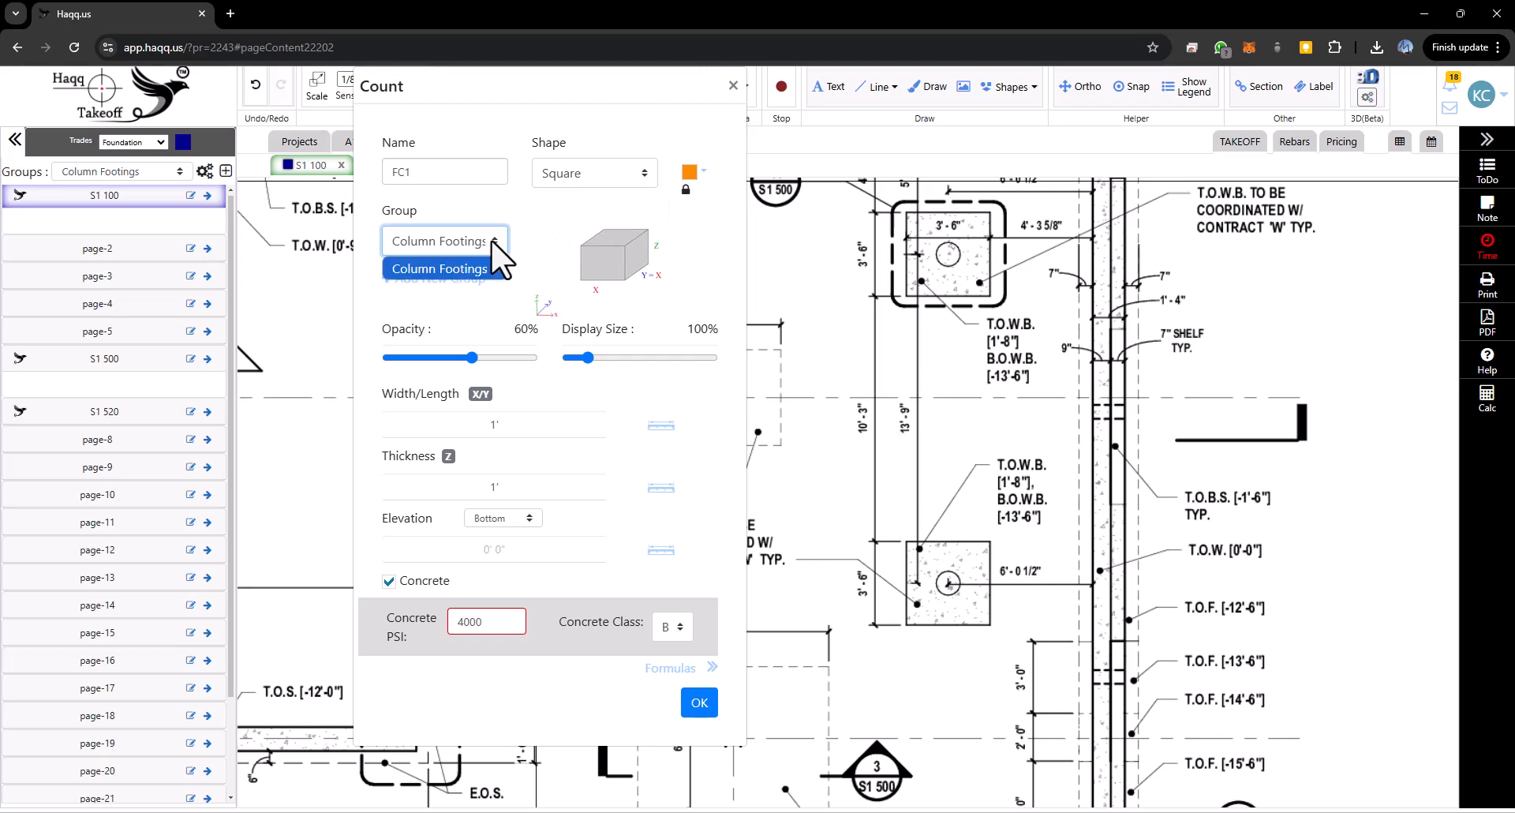
pyautogui.click(492, 242)
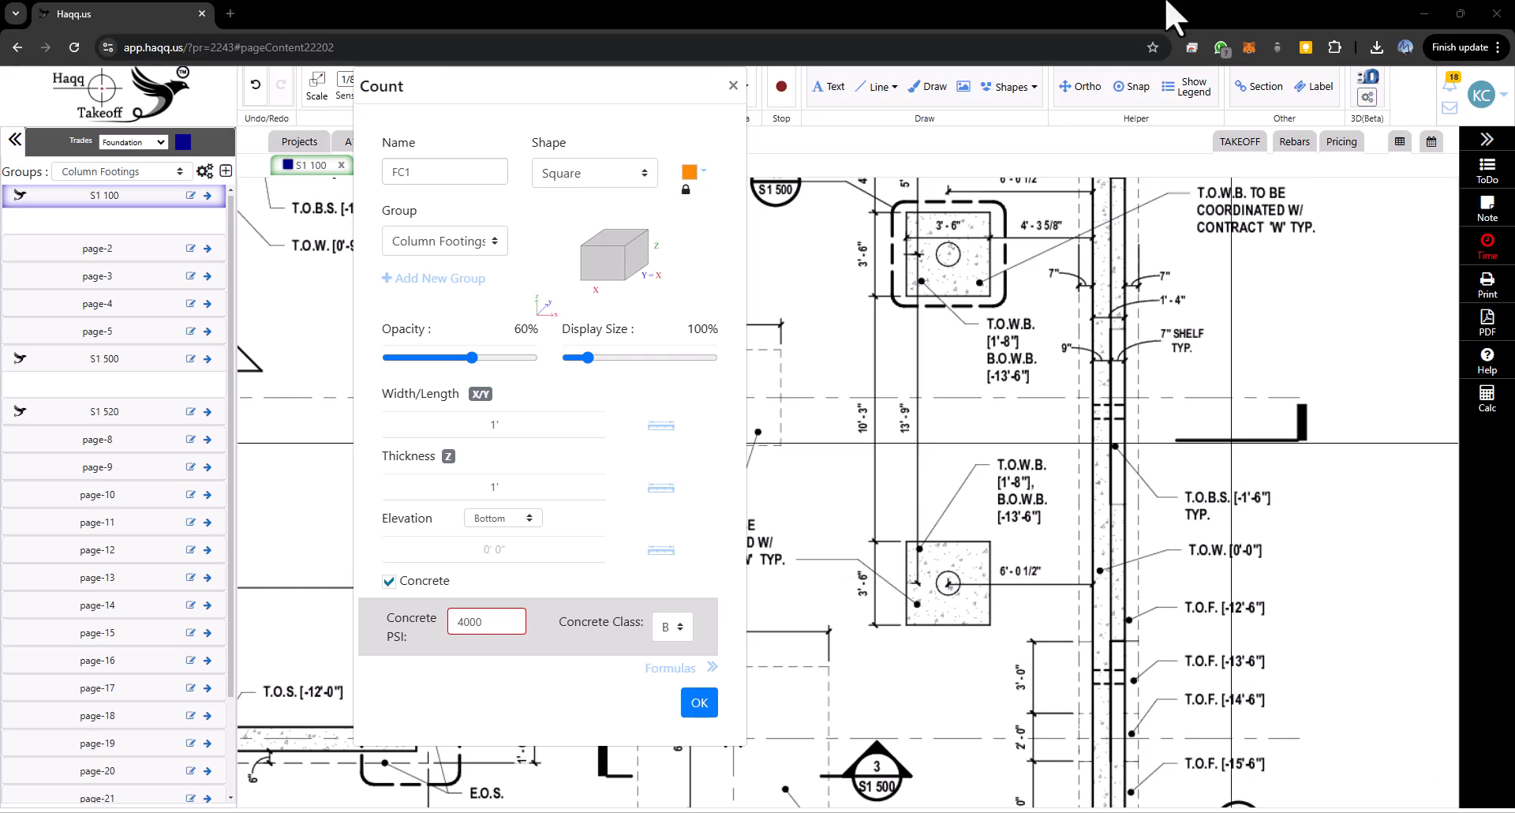
pyautogui.click(514, 424)
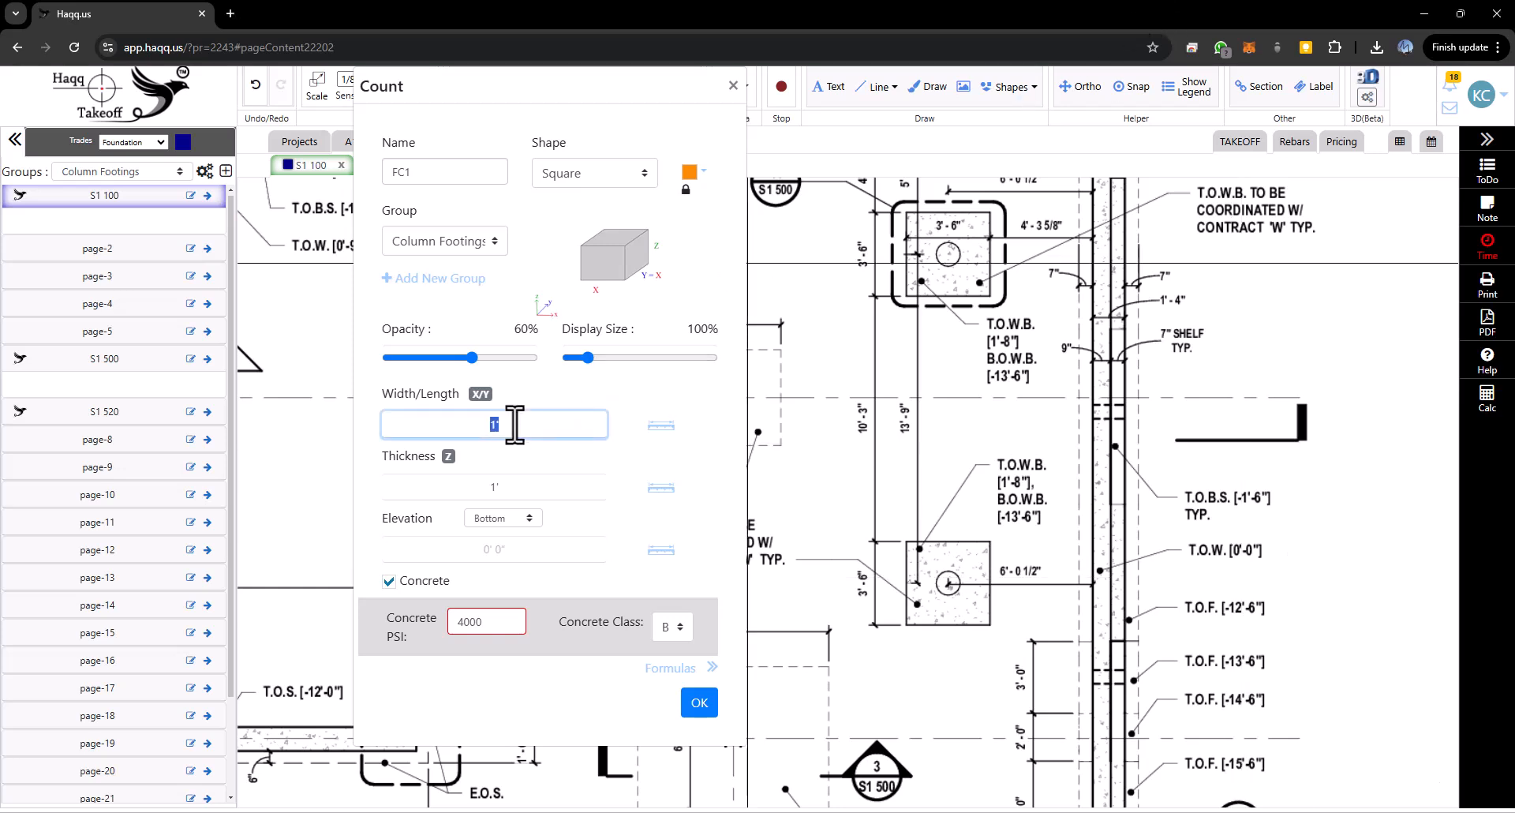
pyautogui.click(536, 490)
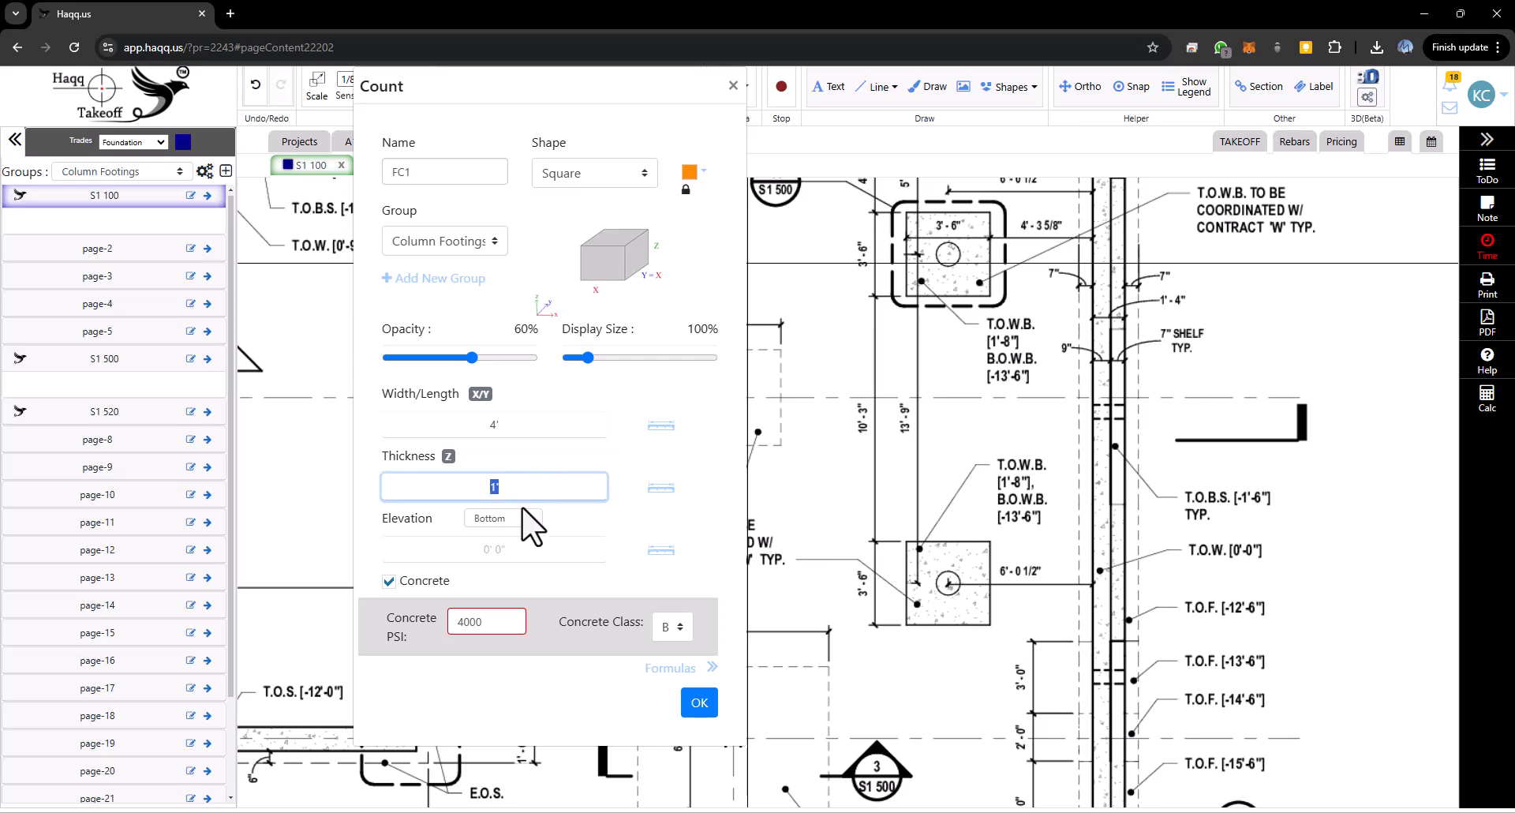
# - Set the FC1 count's elevation reference to Top at -13'-4"
pyautogui.scroll(-2, 906, 423)
pyautogui.moveTo(830, 395); pyautogui.dragTo(1065, 304)
pyautogui.scroll(3, 986, 380)
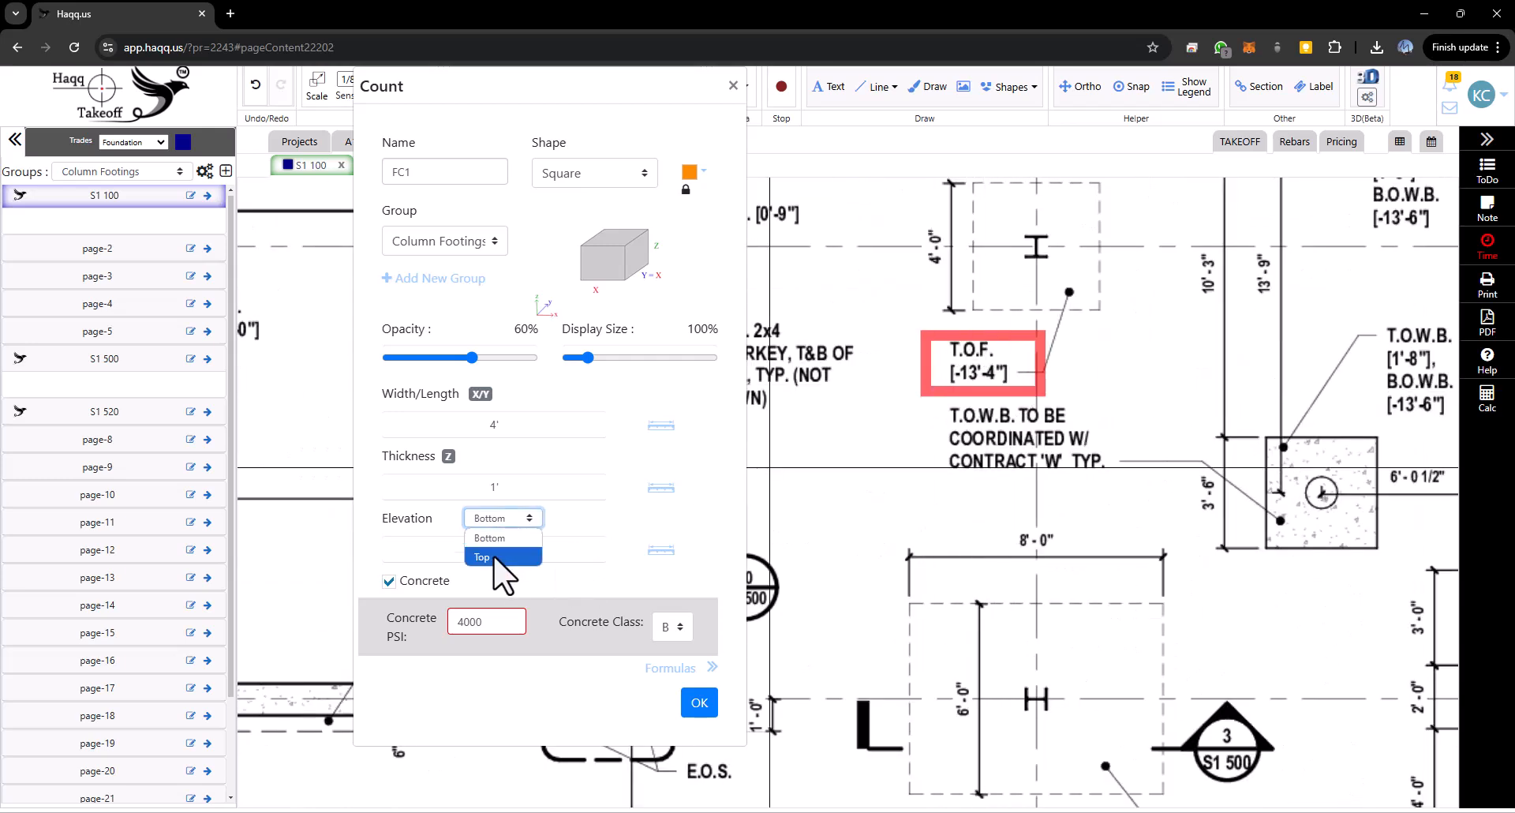
pyautogui.click(494, 556)
pyautogui.click(493, 552)
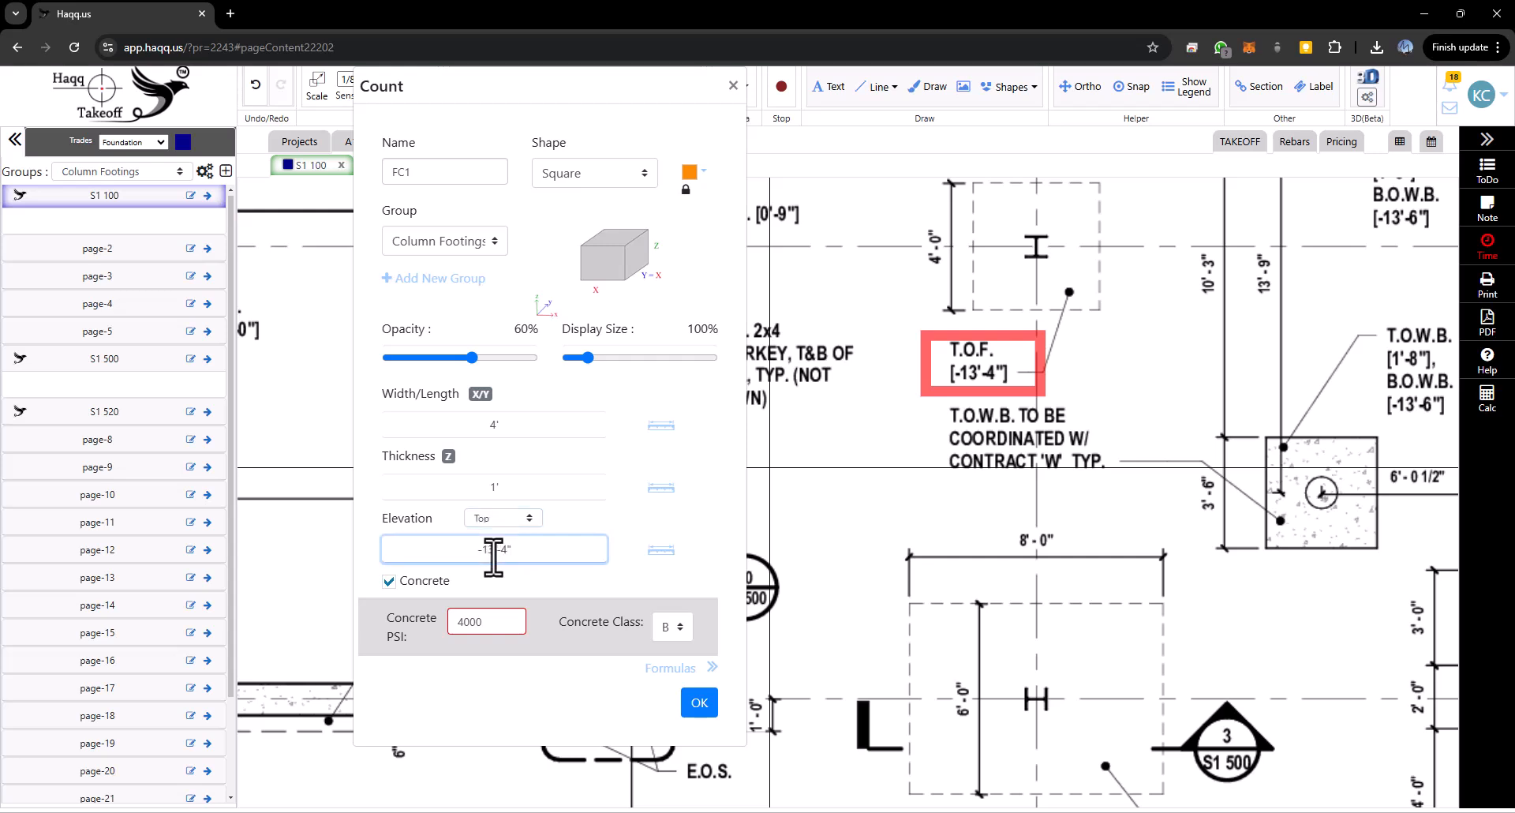
pyautogui.click(512, 581)
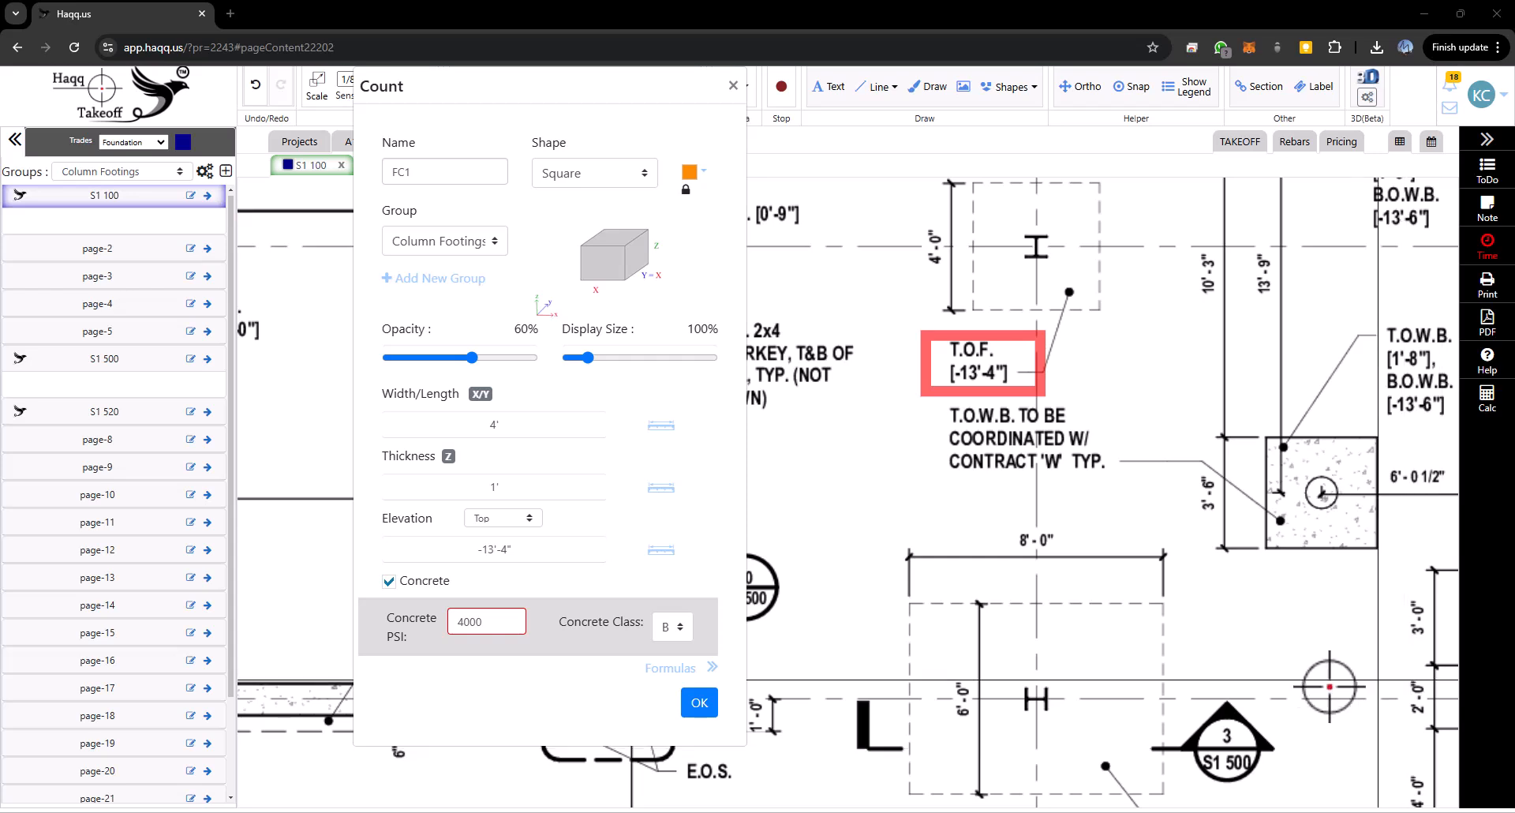
# - Review the count formulas and confirm the FC1 count settings
pyautogui.click(673, 668)
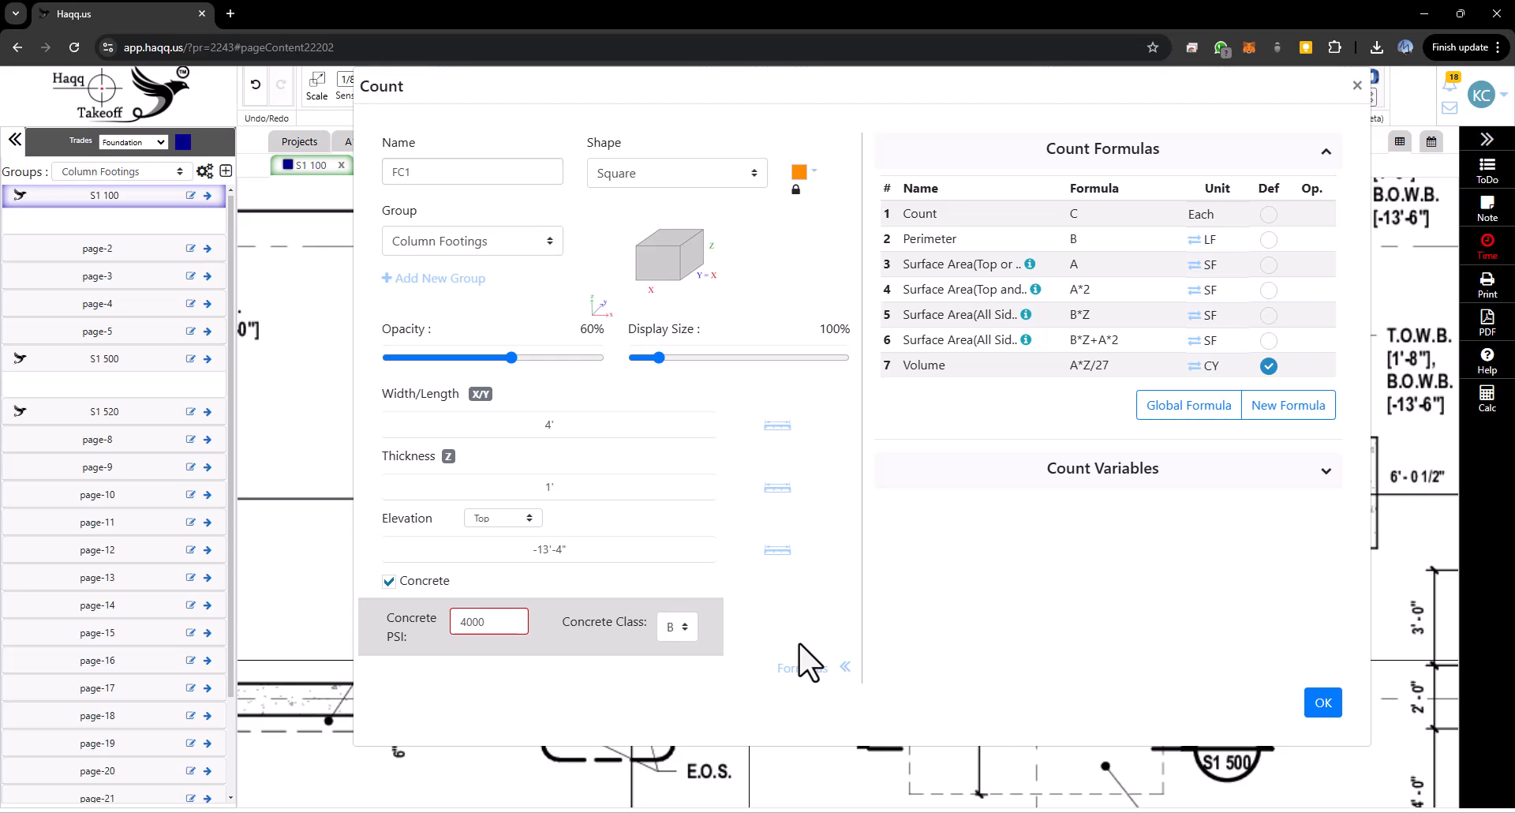
pyautogui.click(803, 668)
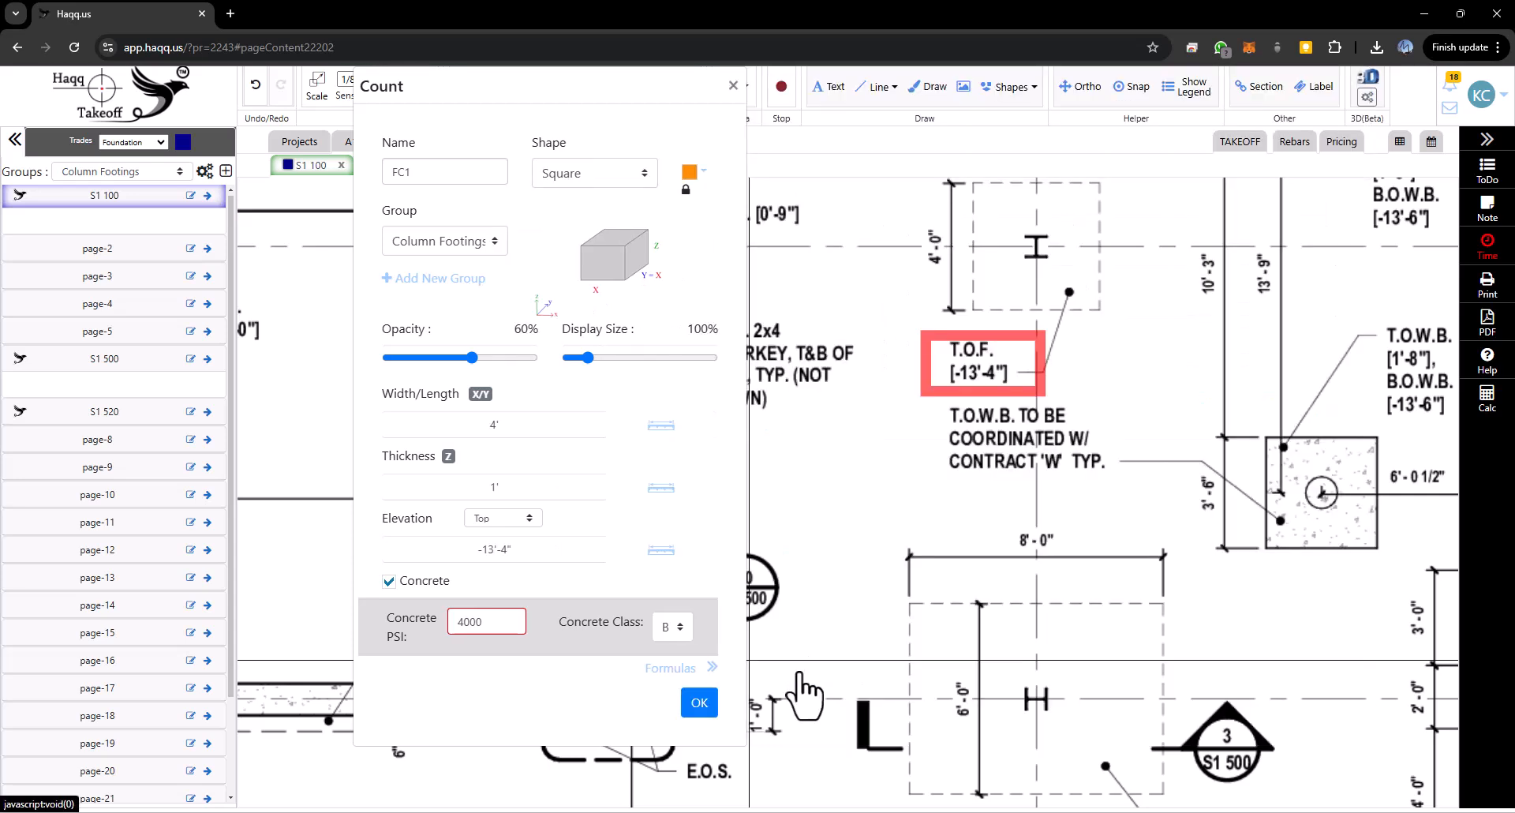
pyautogui.click(696, 702)
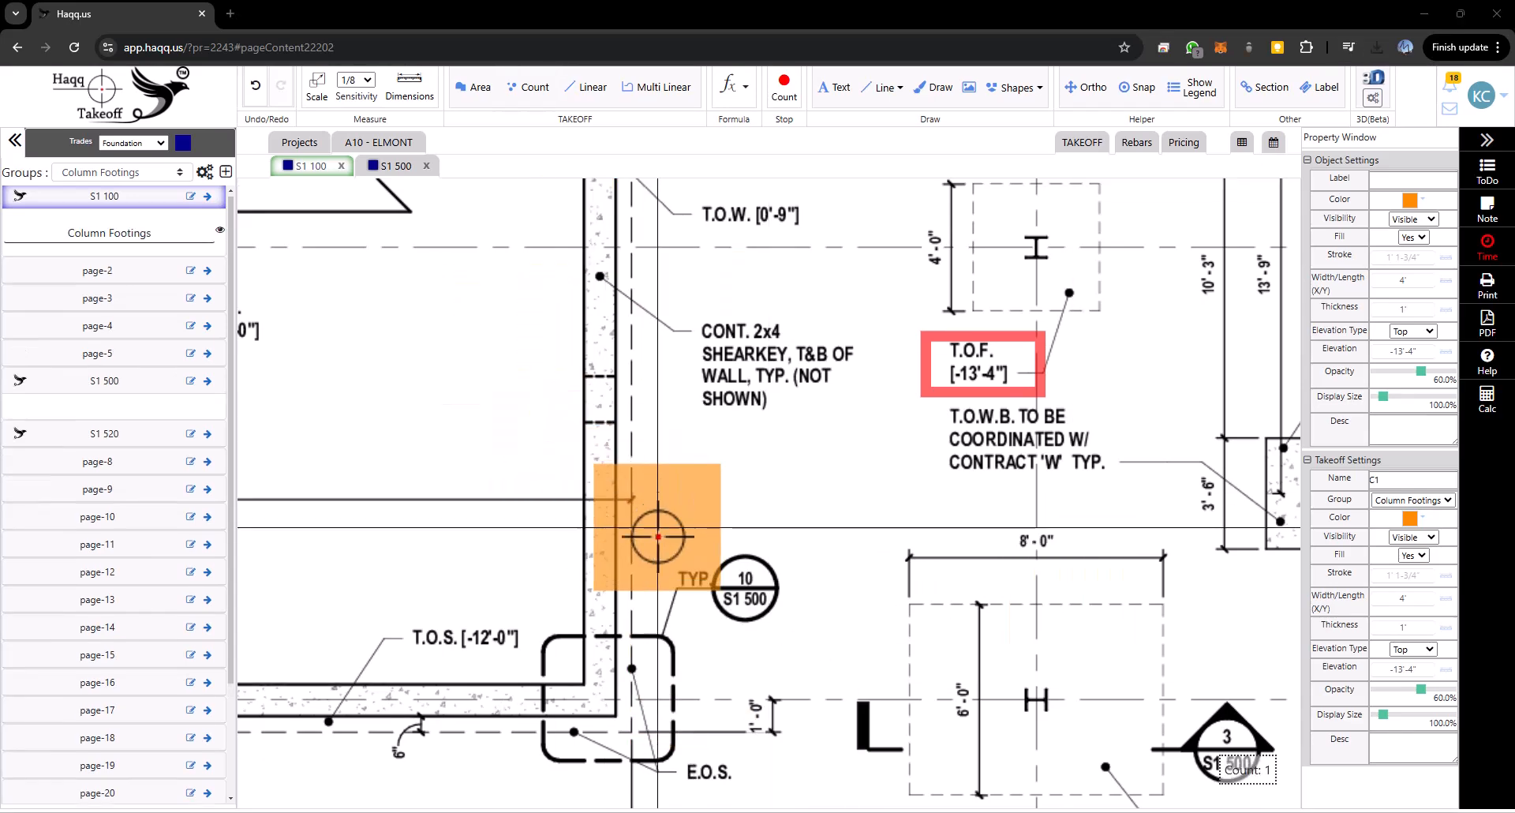
pyautogui.scroll(-3, 680, 539)
pyautogui.scroll(5, 884, 438)
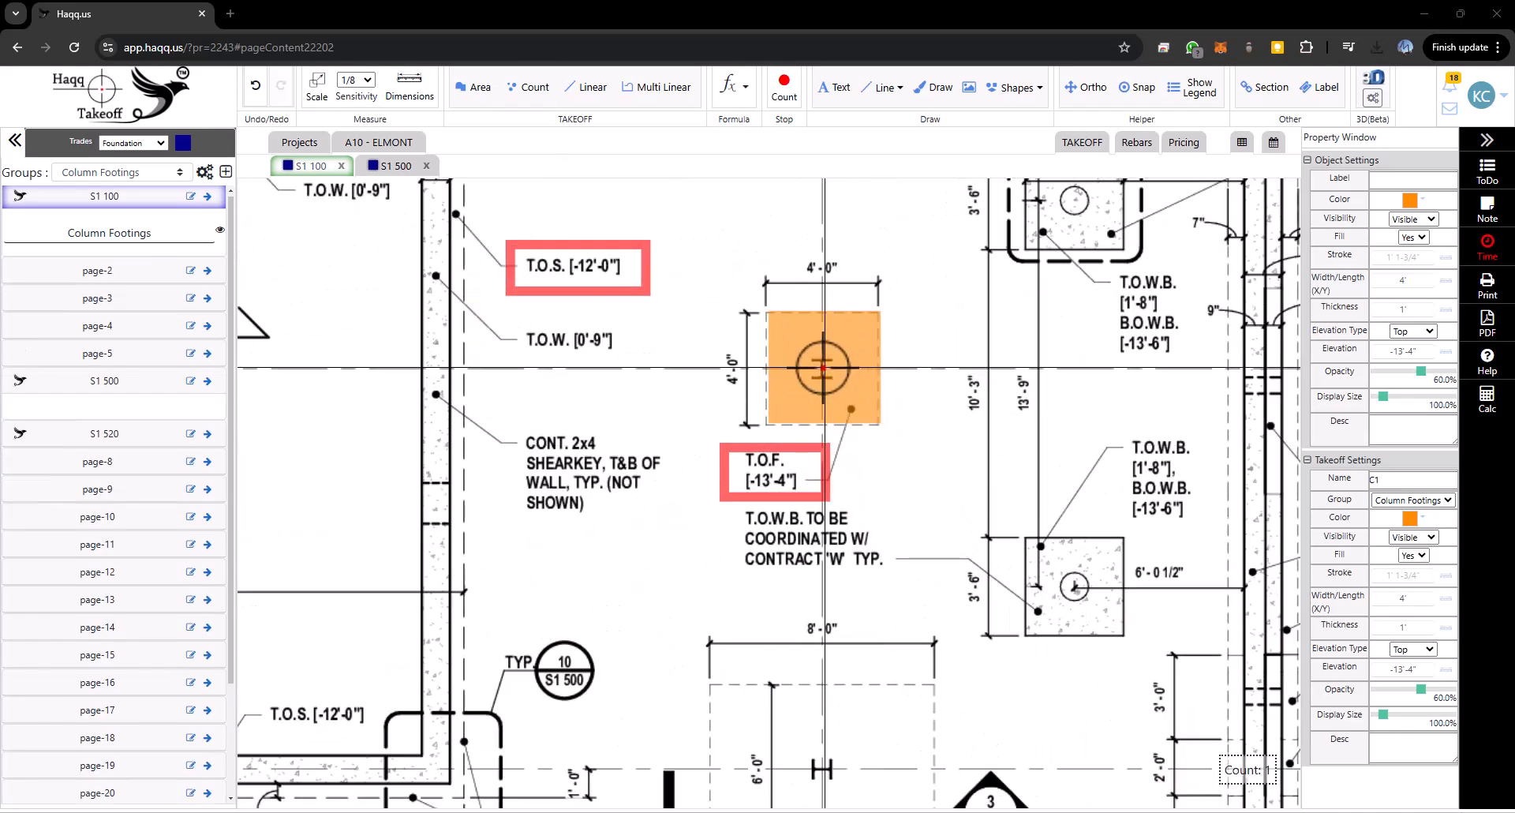
# - Zoom out on S1 100 and place FC1 count markers on three footings along the lower grid line
pyautogui.click(823, 370)
pyautogui.scroll(-4, 993, 350)
pyautogui.moveTo(925, 523); pyautogui.dragTo(918, 418)
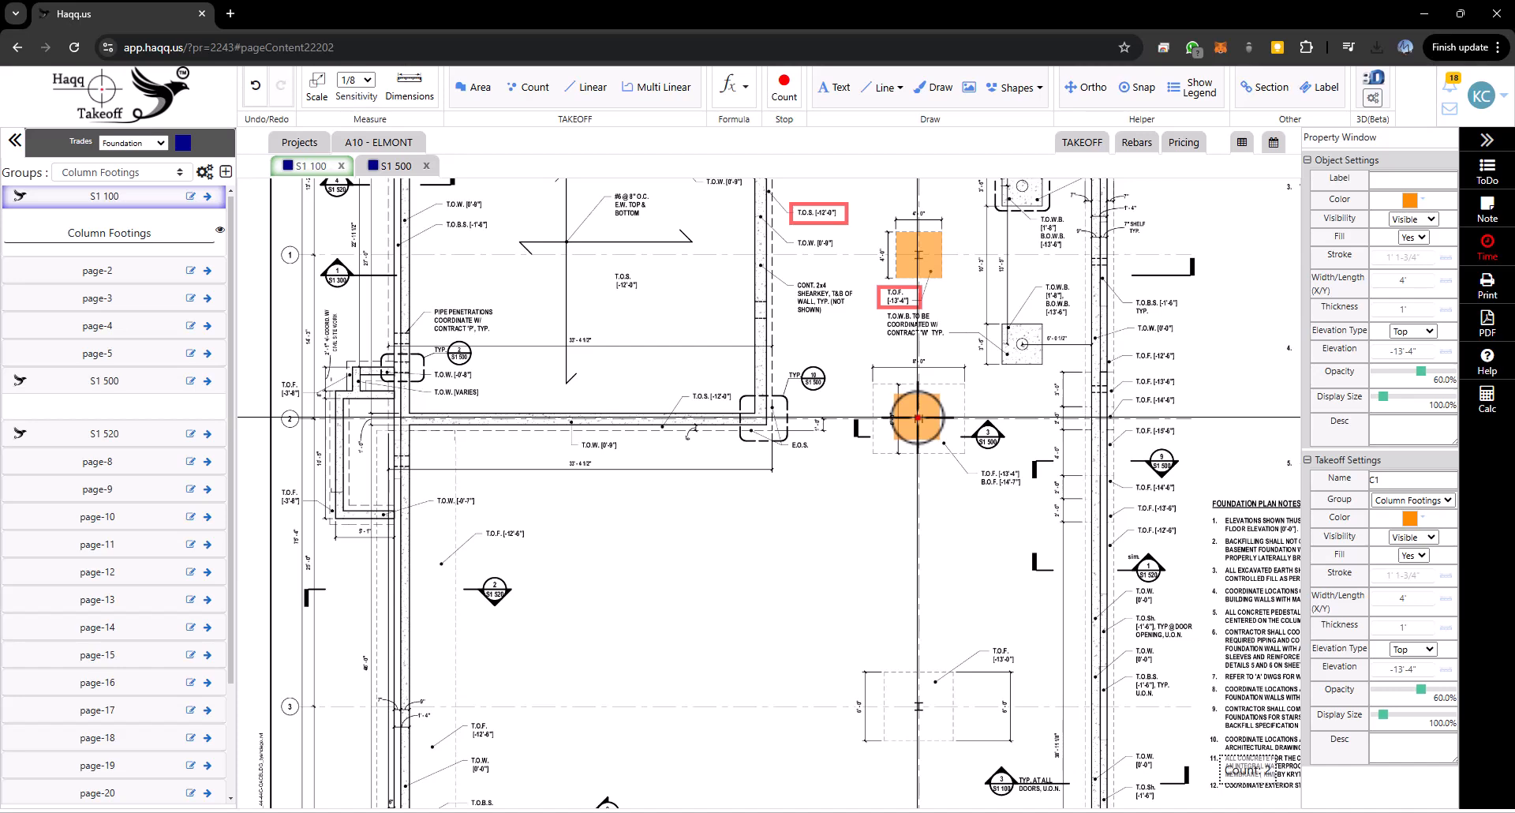
pyautogui.click(643, 528)
pyautogui.click(734, 529)
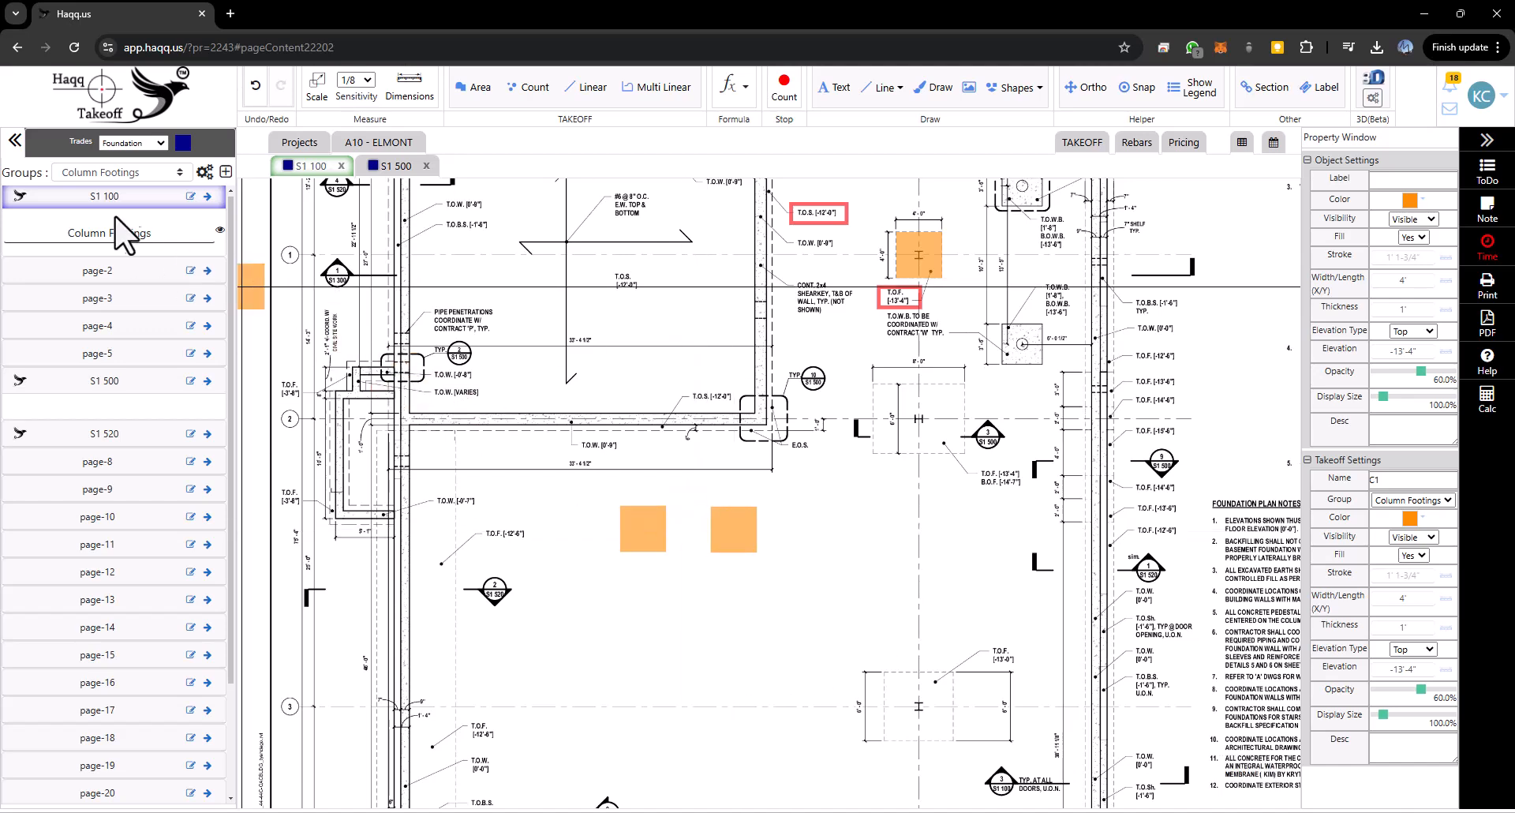
pyautogui.click(118, 234)
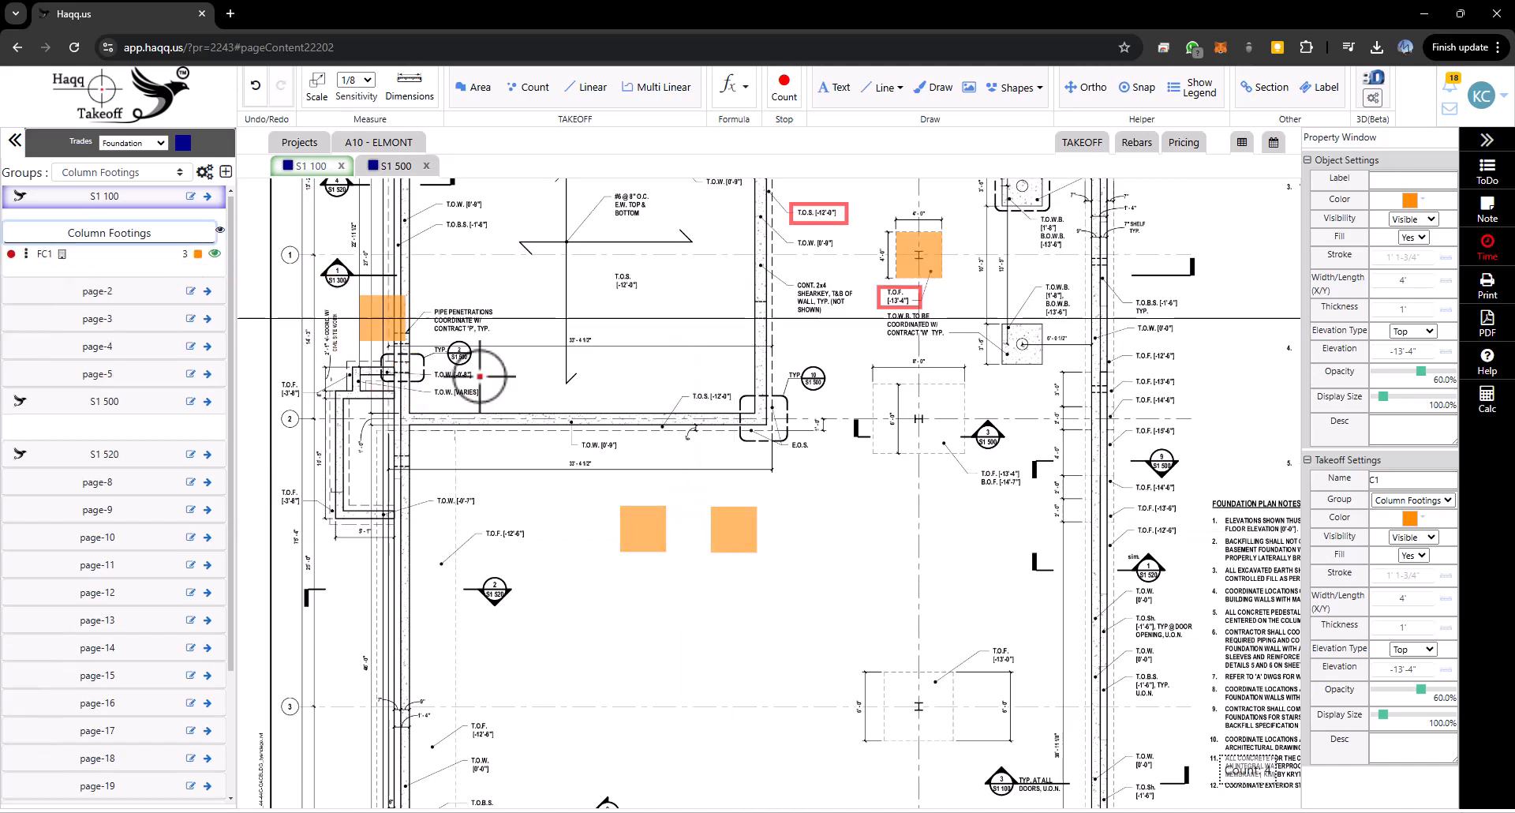
pyautogui.click(310, 310)
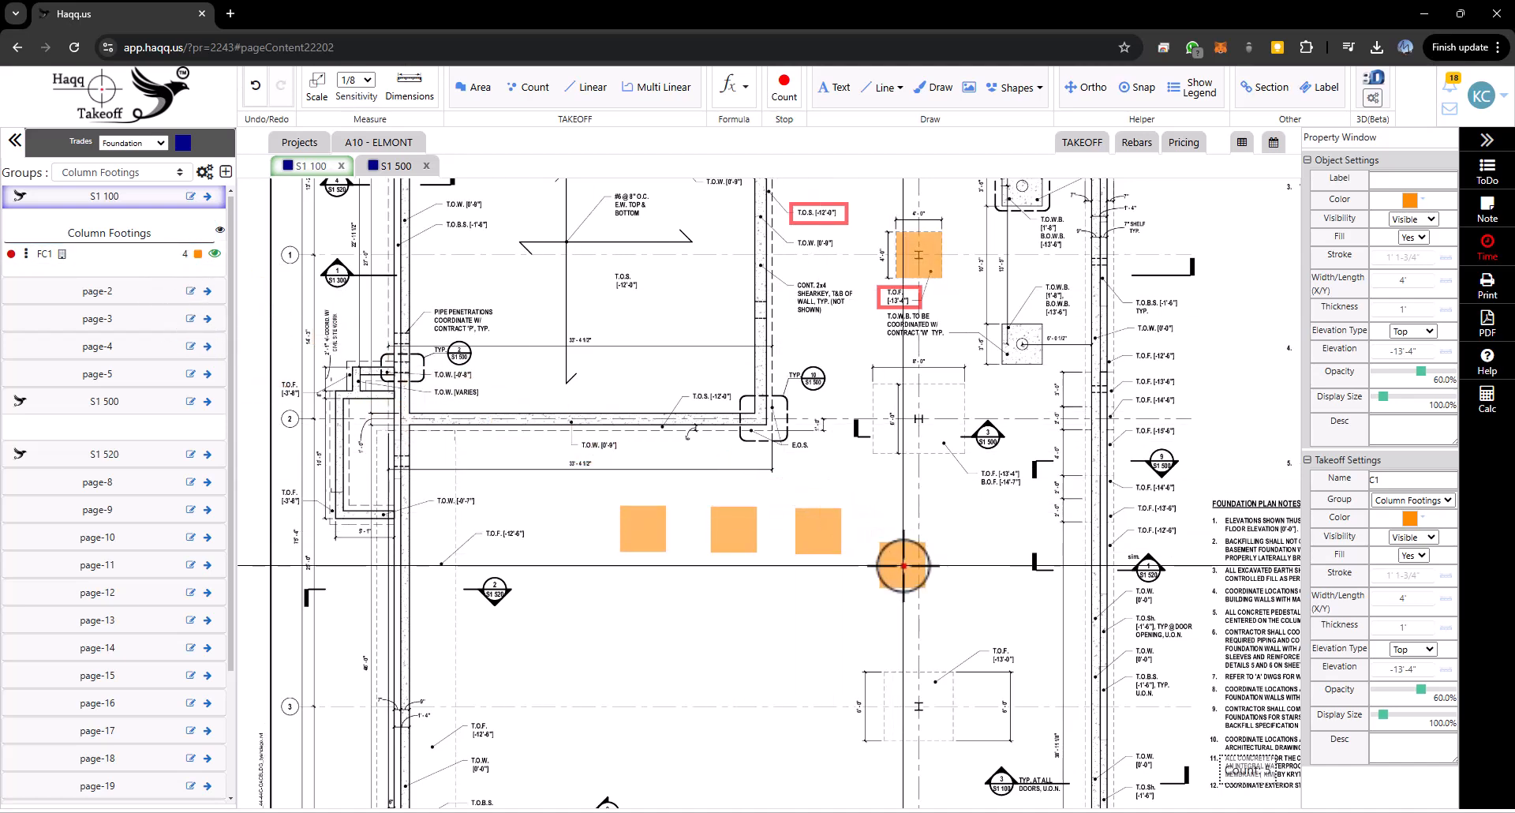
pyautogui.press('Escape')
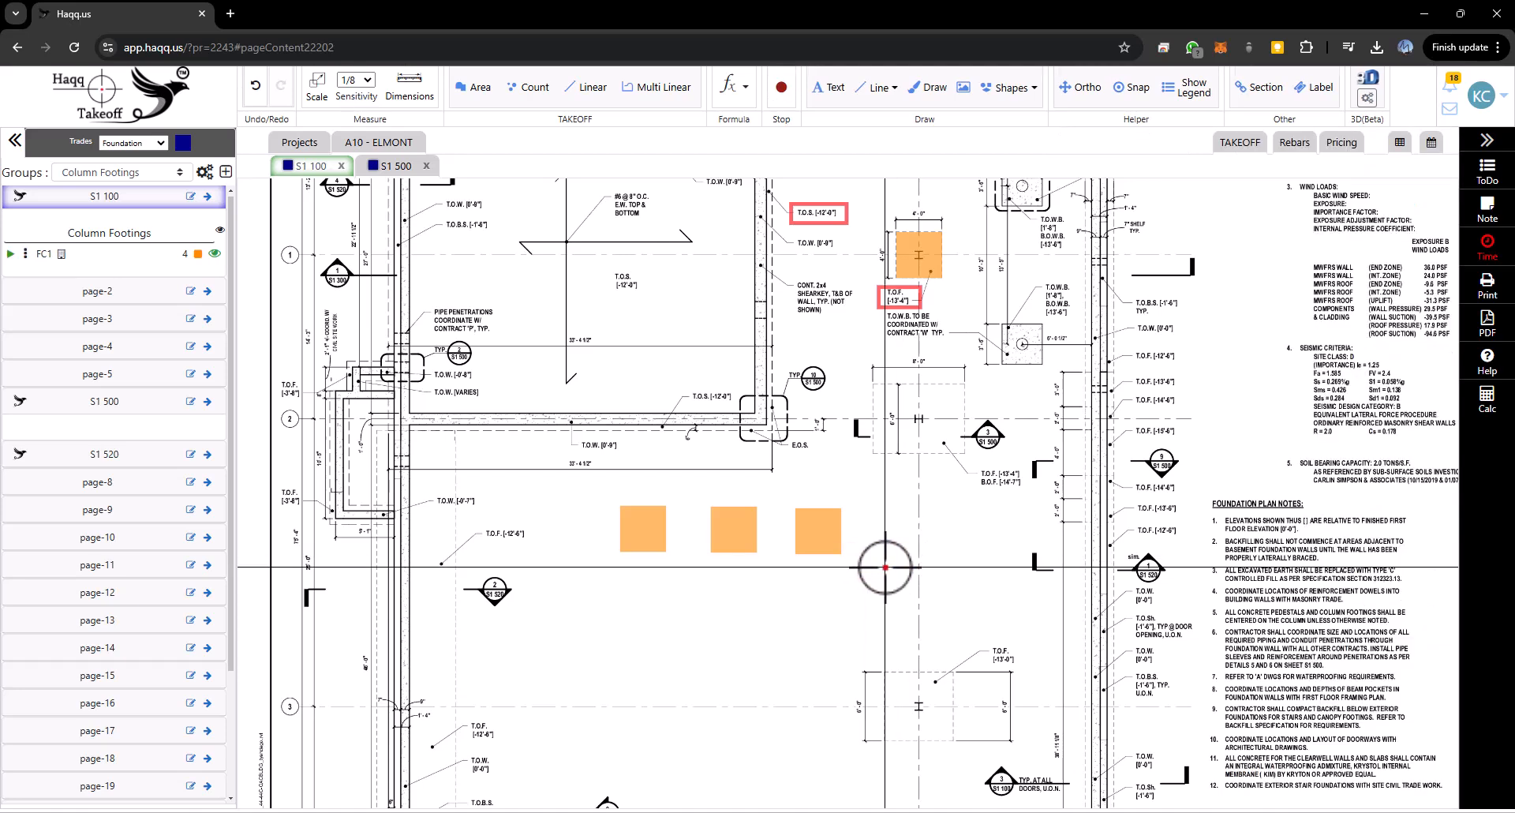
# - Resume the FC1 count and place two more markers on the footings just below
pyautogui.click(10, 254)
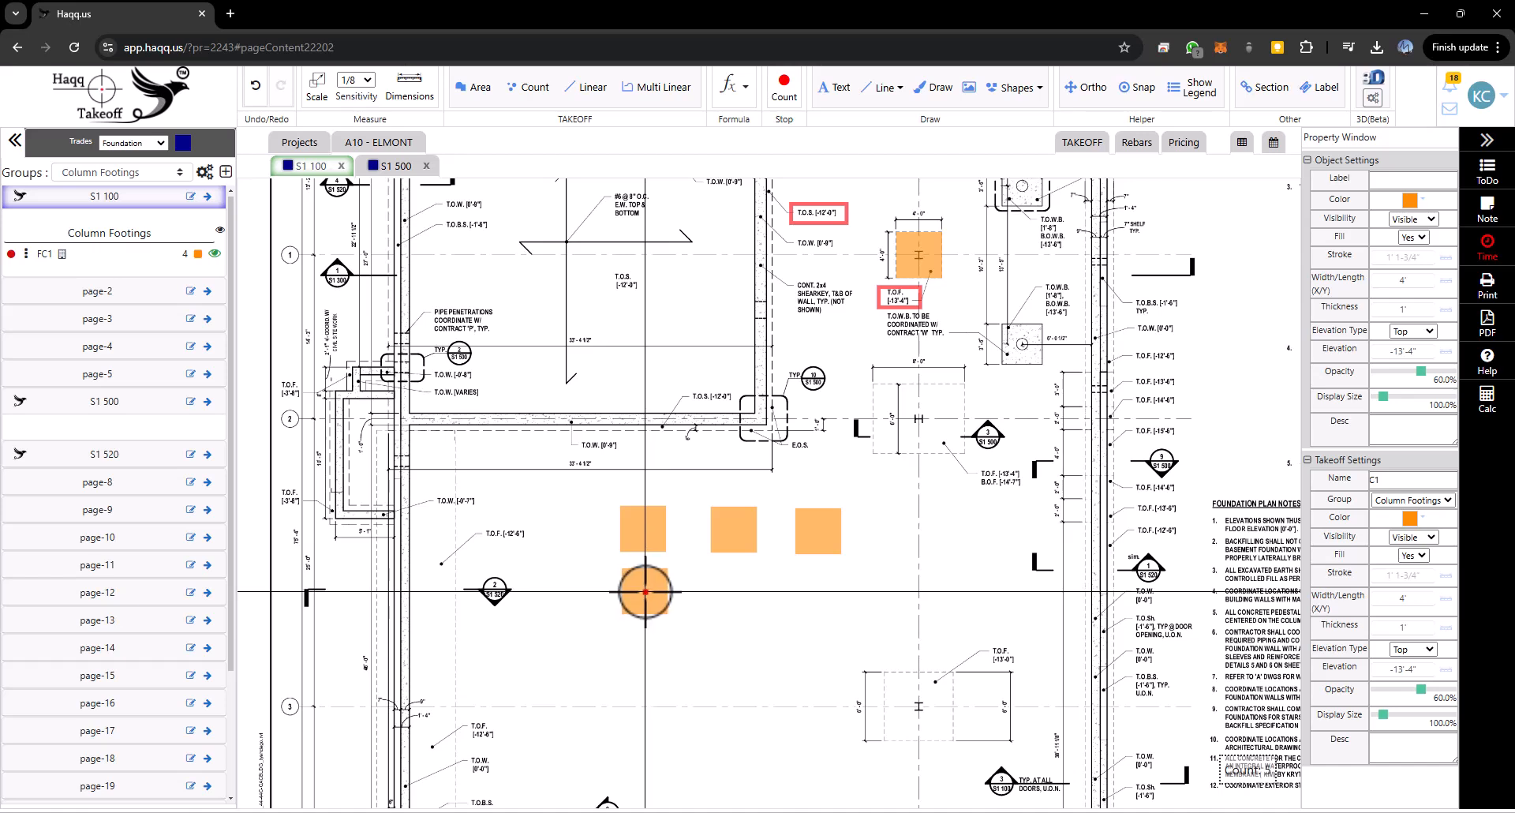
pyautogui.click(646, 595)
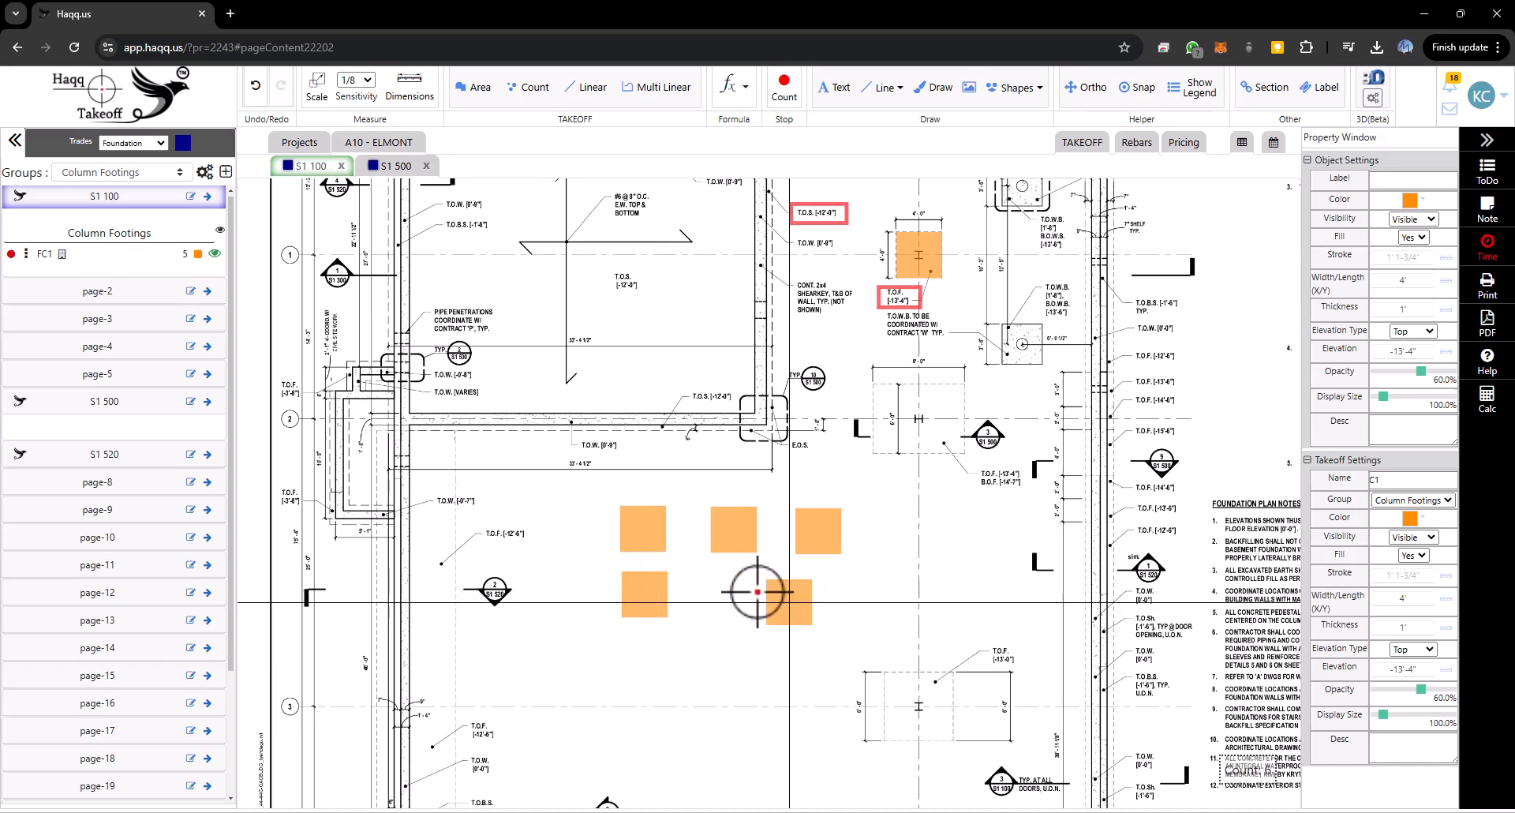
pyautogui.press('Escape')
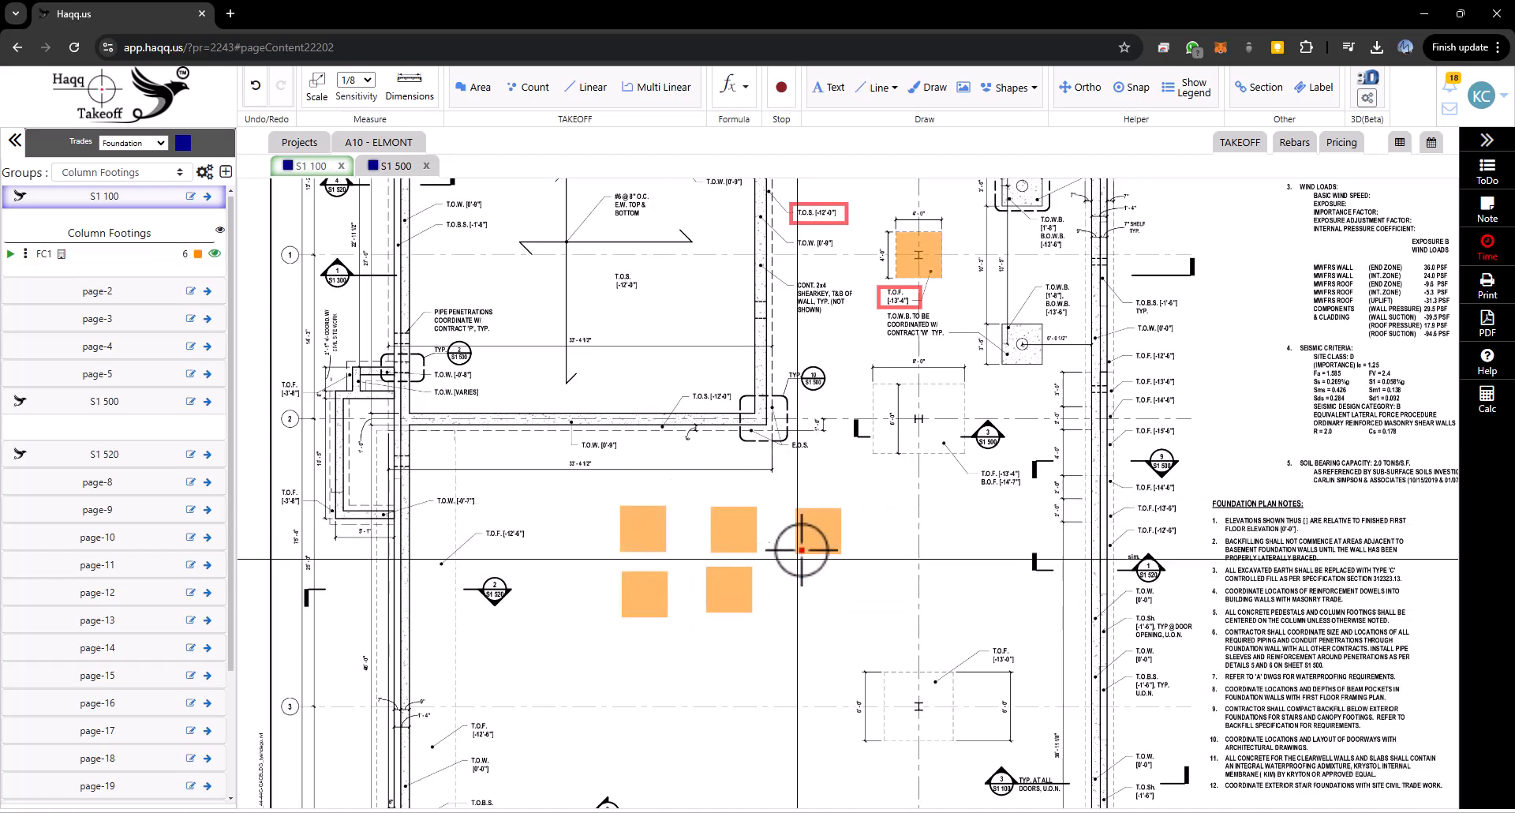
# - Delete the newly placed FC1 count markers one by one, confirming each deletion
pyautogui.rightClick(817, 524)
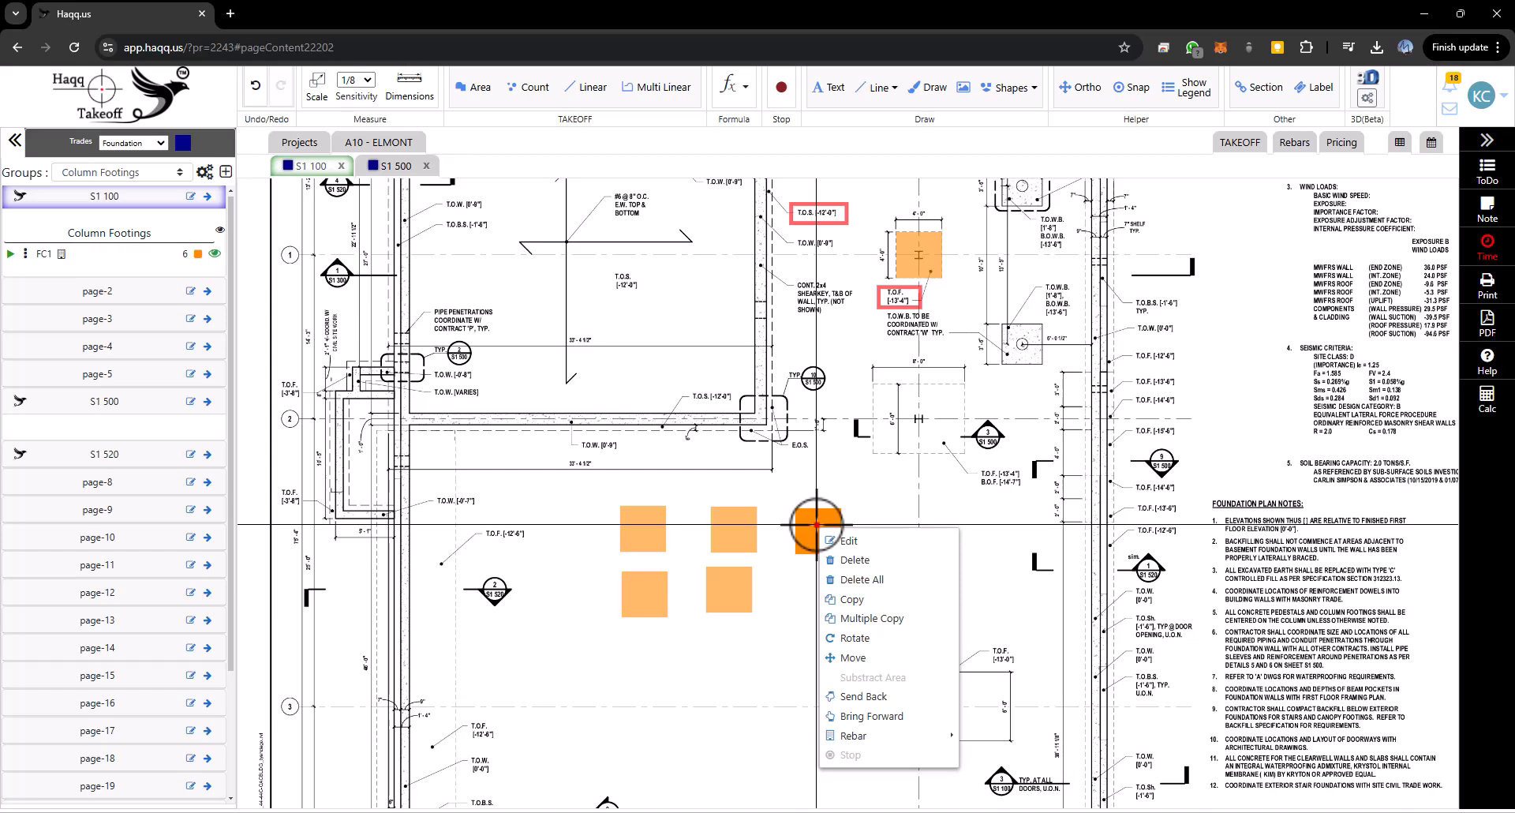
pyautogui.click(854, 559)
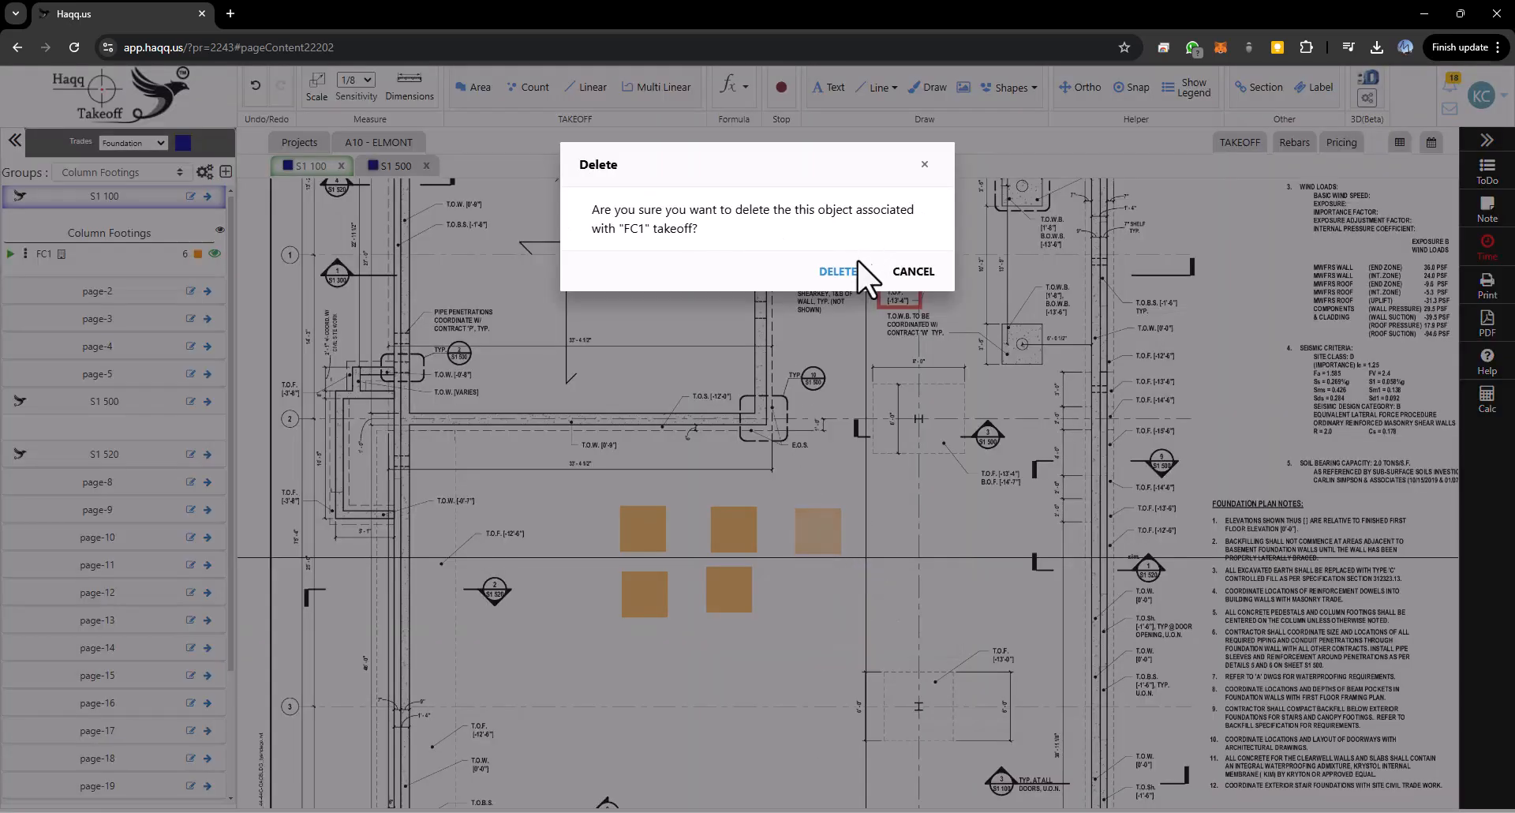
pyautogui.click(838, 271)
pyautogui.rightClick(725, 543)
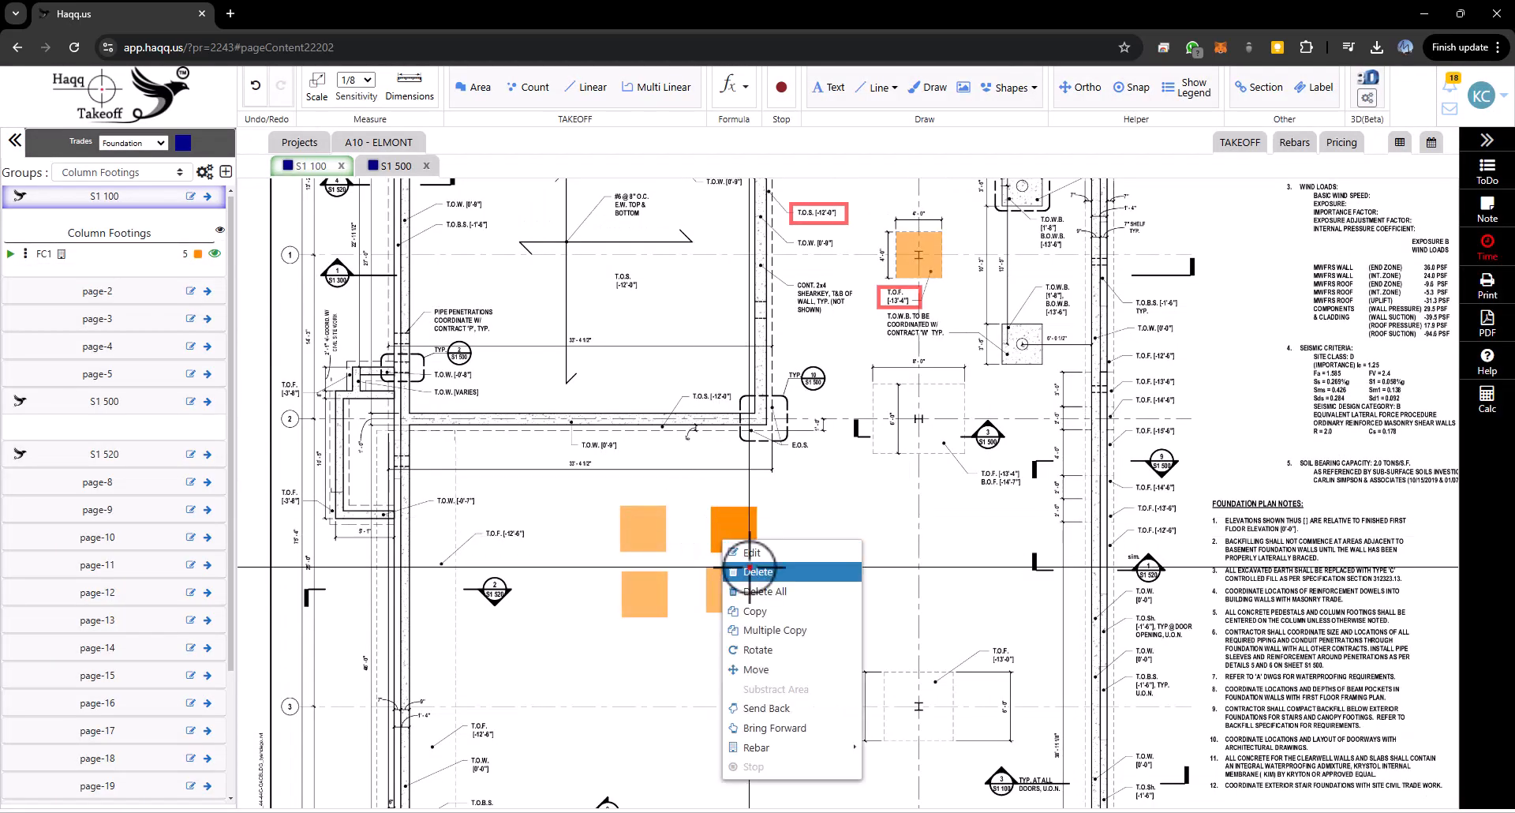
pyautogui.click(750, 571)
pyautogui.click(835, 271)
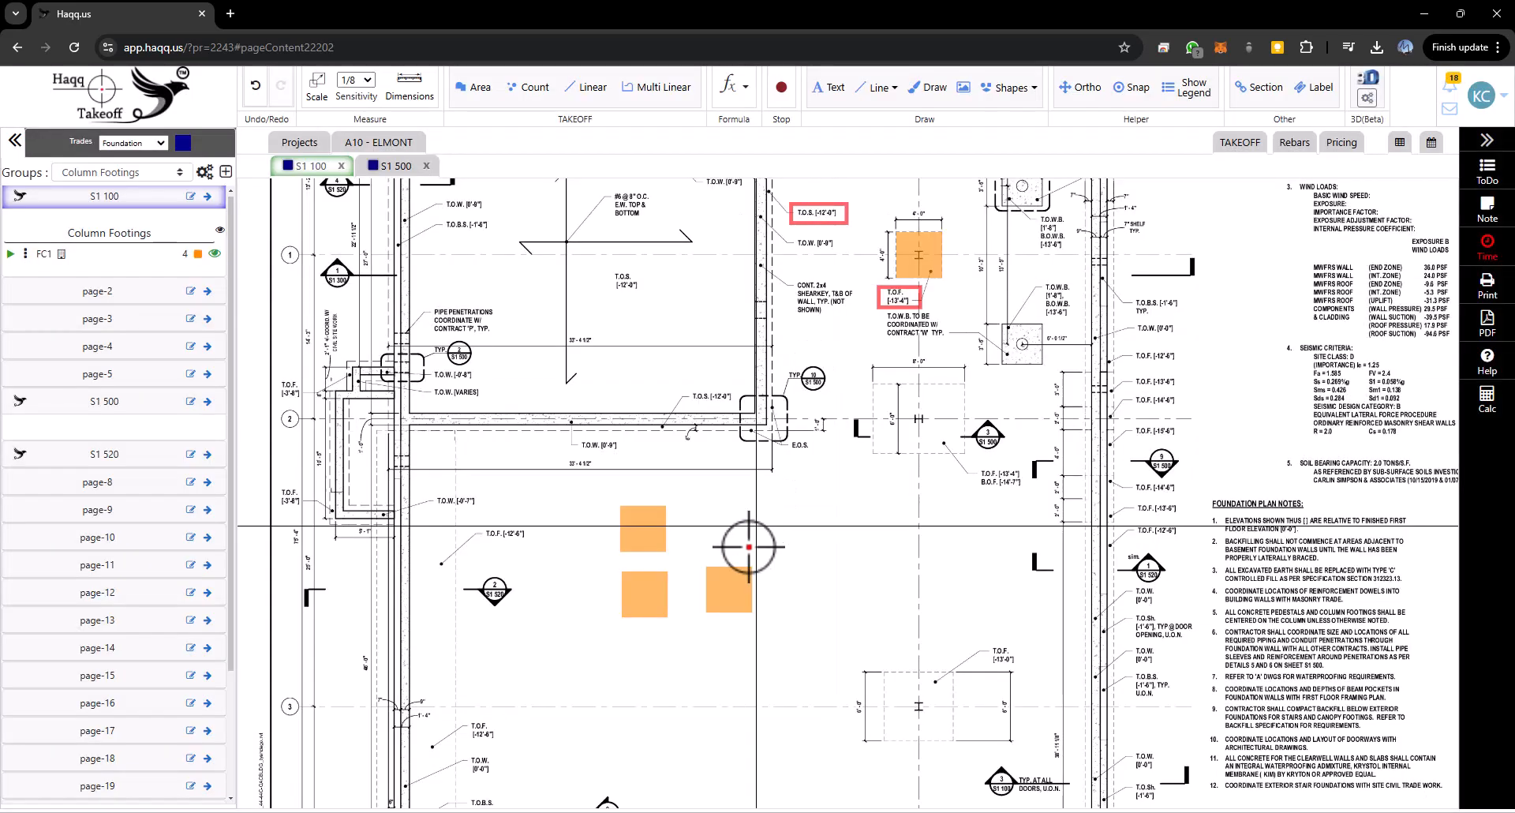
pyautogui.rightClick(734, 588)
pyautogui.click(835, 395)
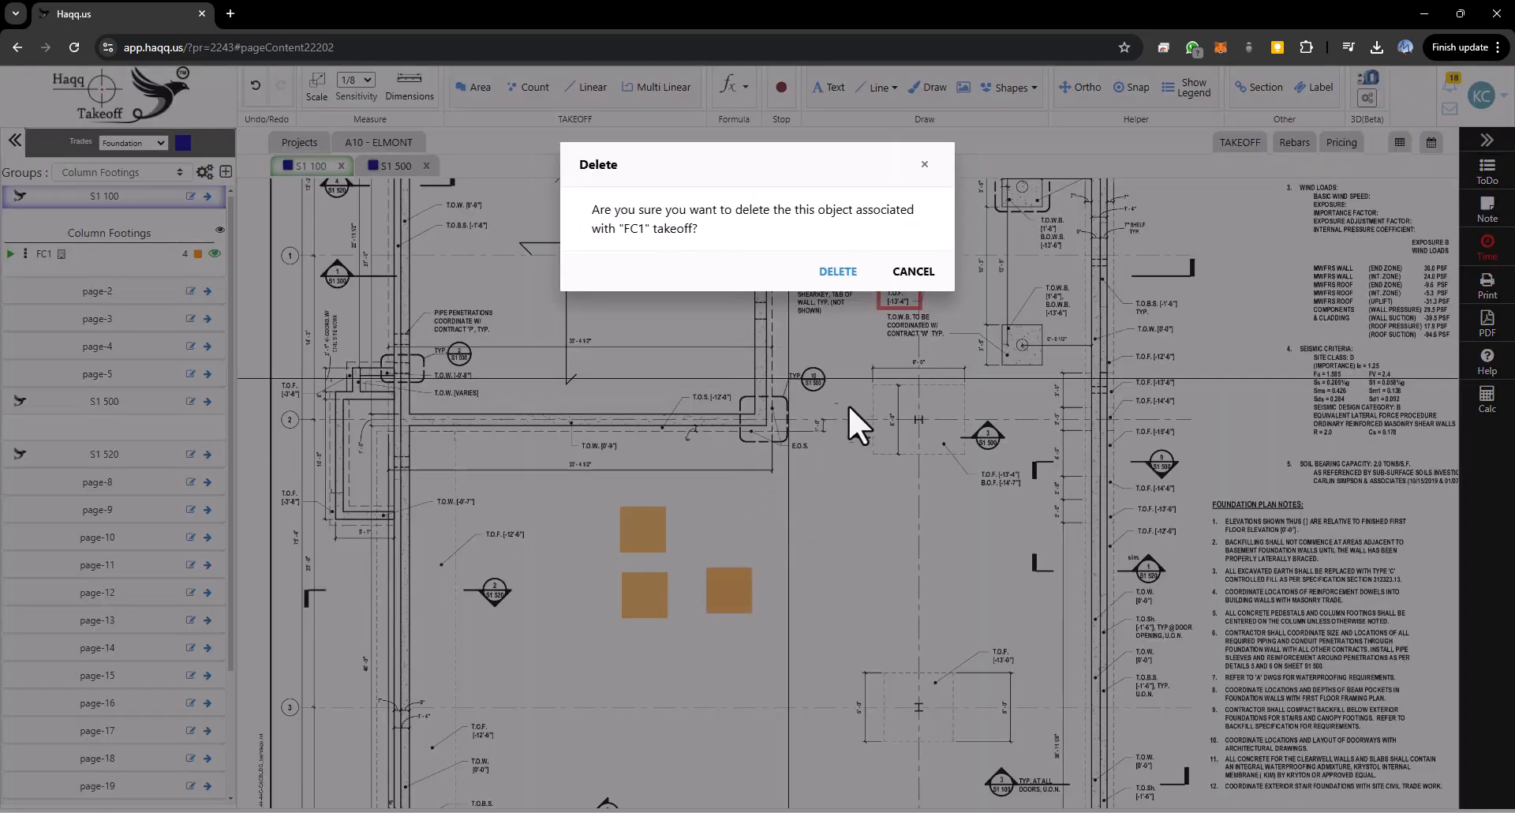
pyautogui.click(838, 271)
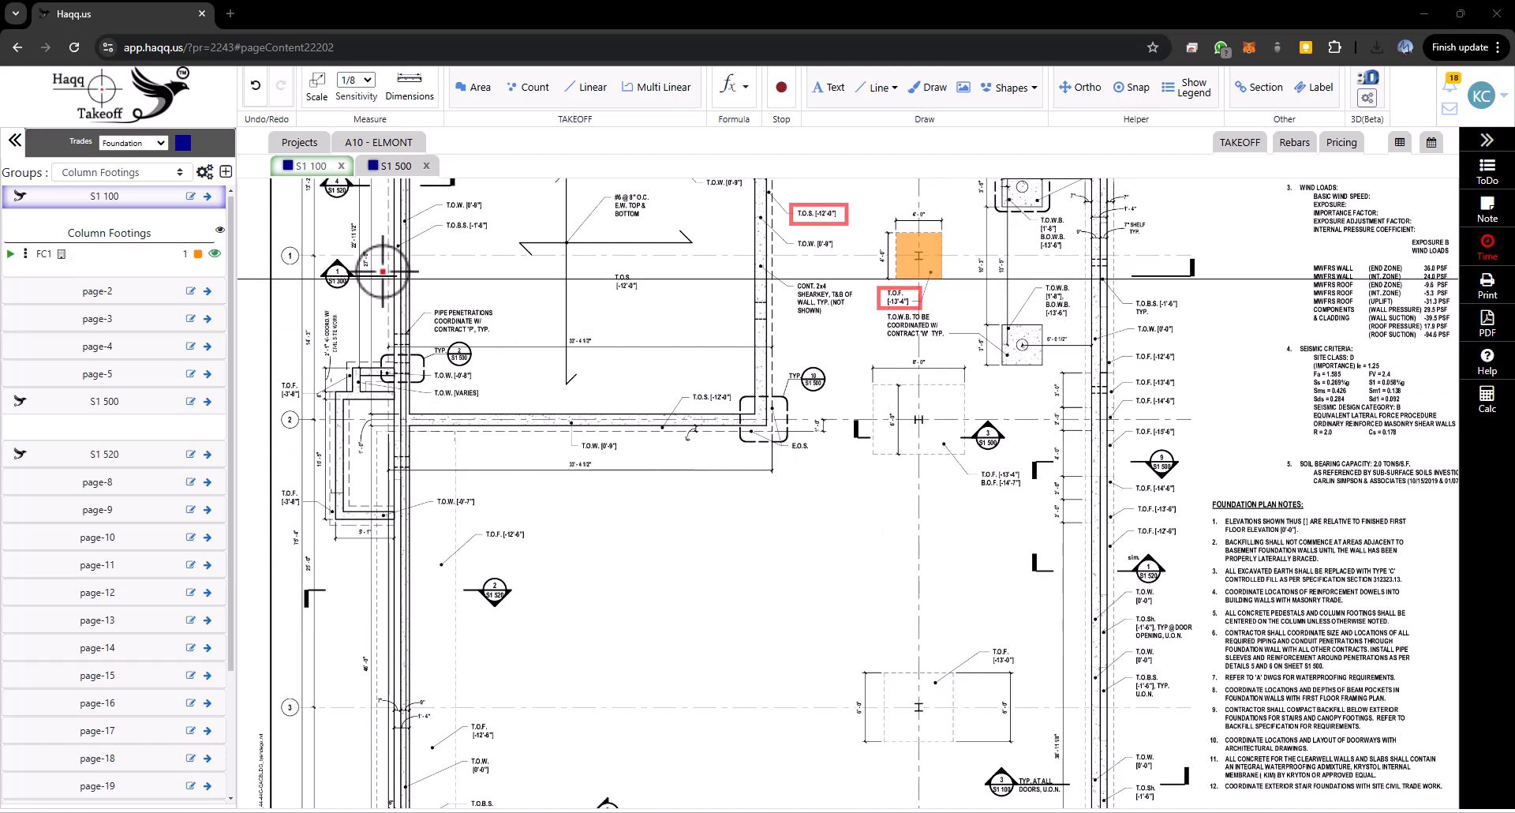
# - Open the FC1 count's edit dialog and close it without changes
pyautogui.click(25, 254)
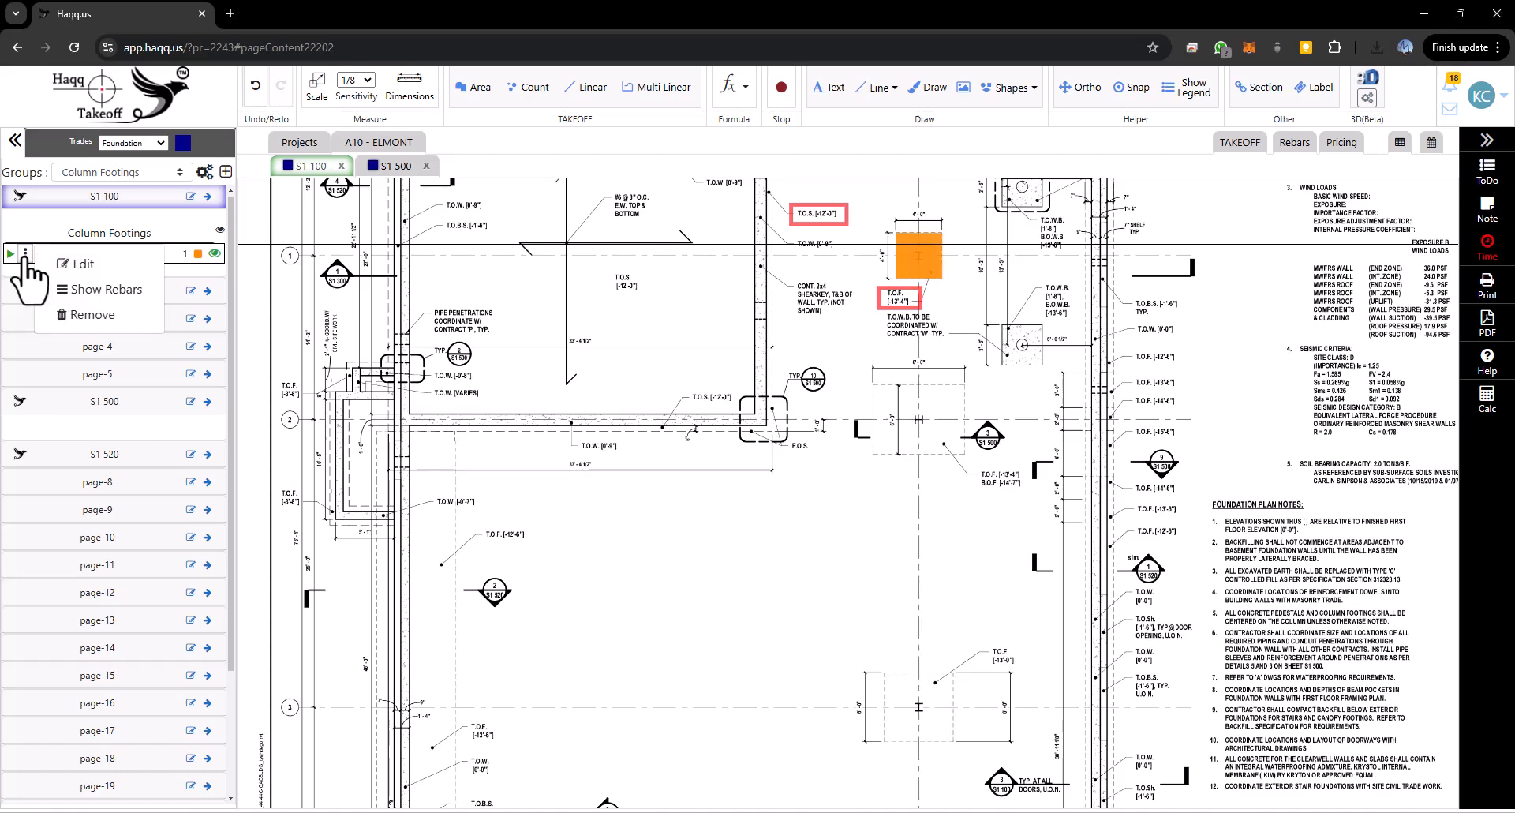
pyautogui.click(85, 265)
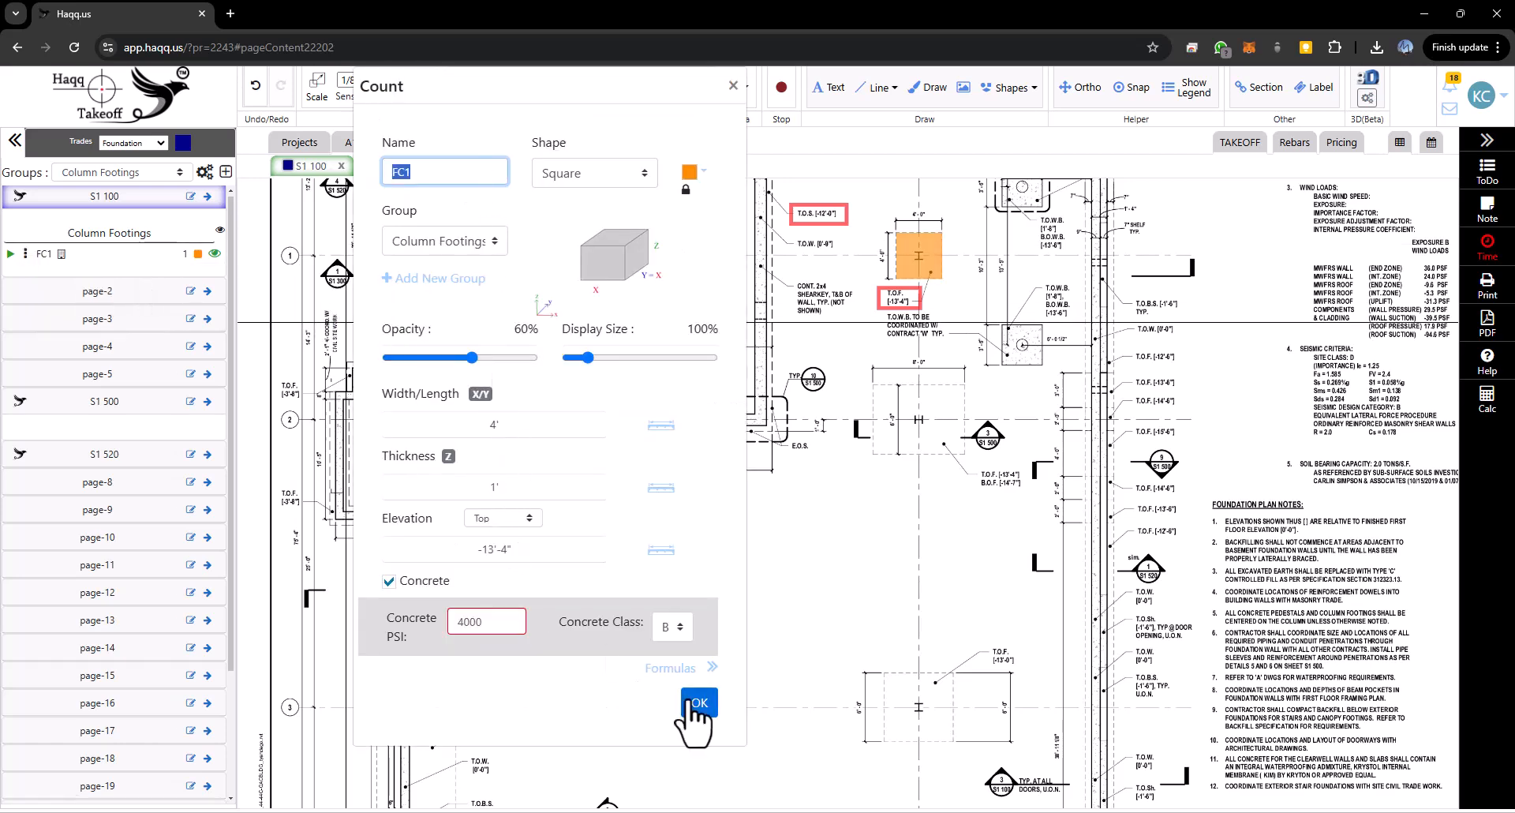
pyautogui.click(733, 85)
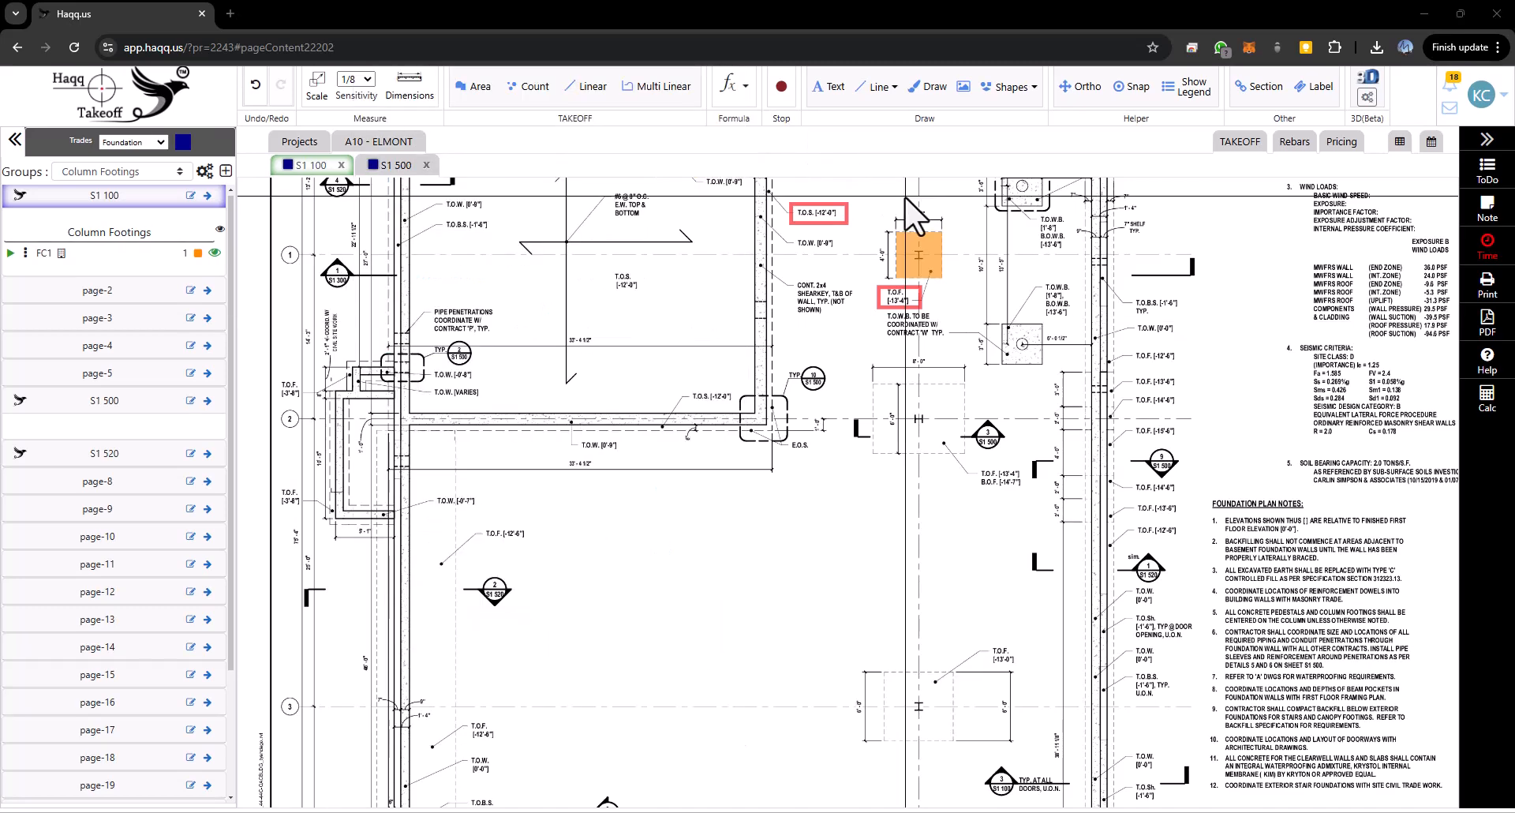
# - Review the takeoff summary table for the Column Footings group, then return to sheet S1 100
pyautogui.scroll(5, 907, 202)
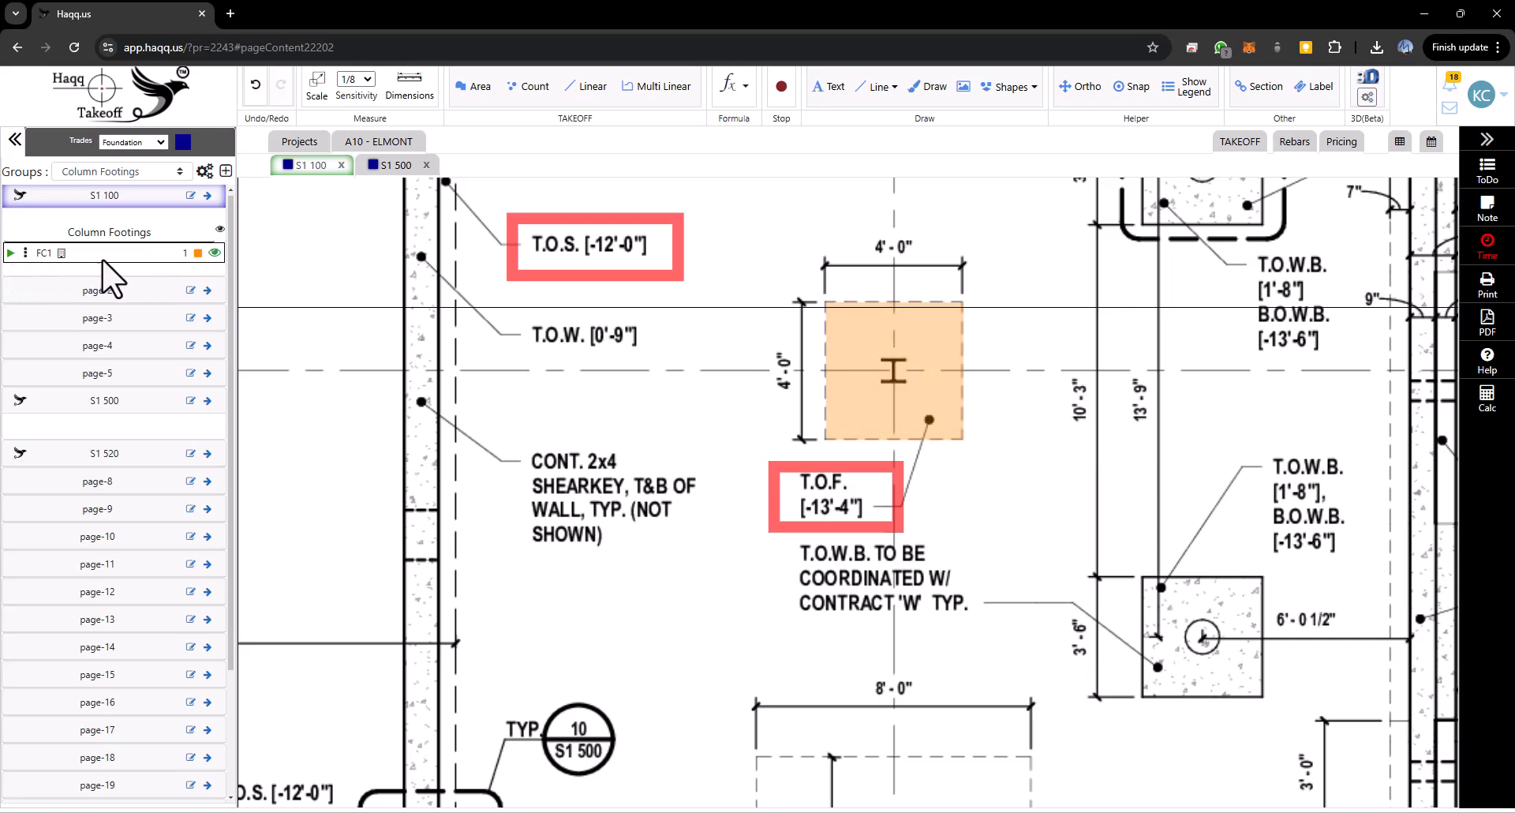
pyautogui.click(1237, 143)
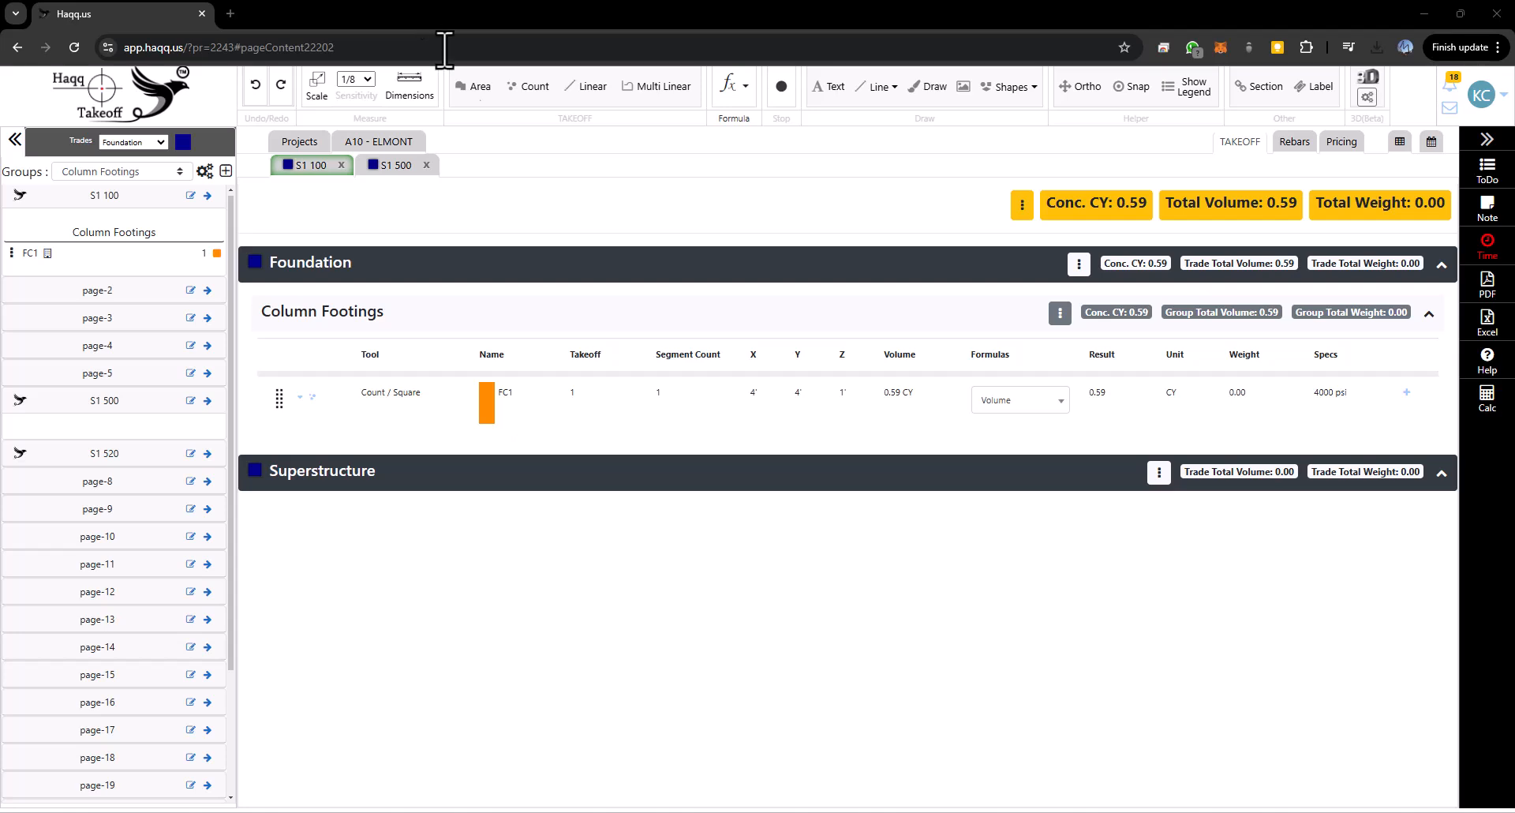
pyautogui.click(315, 165)
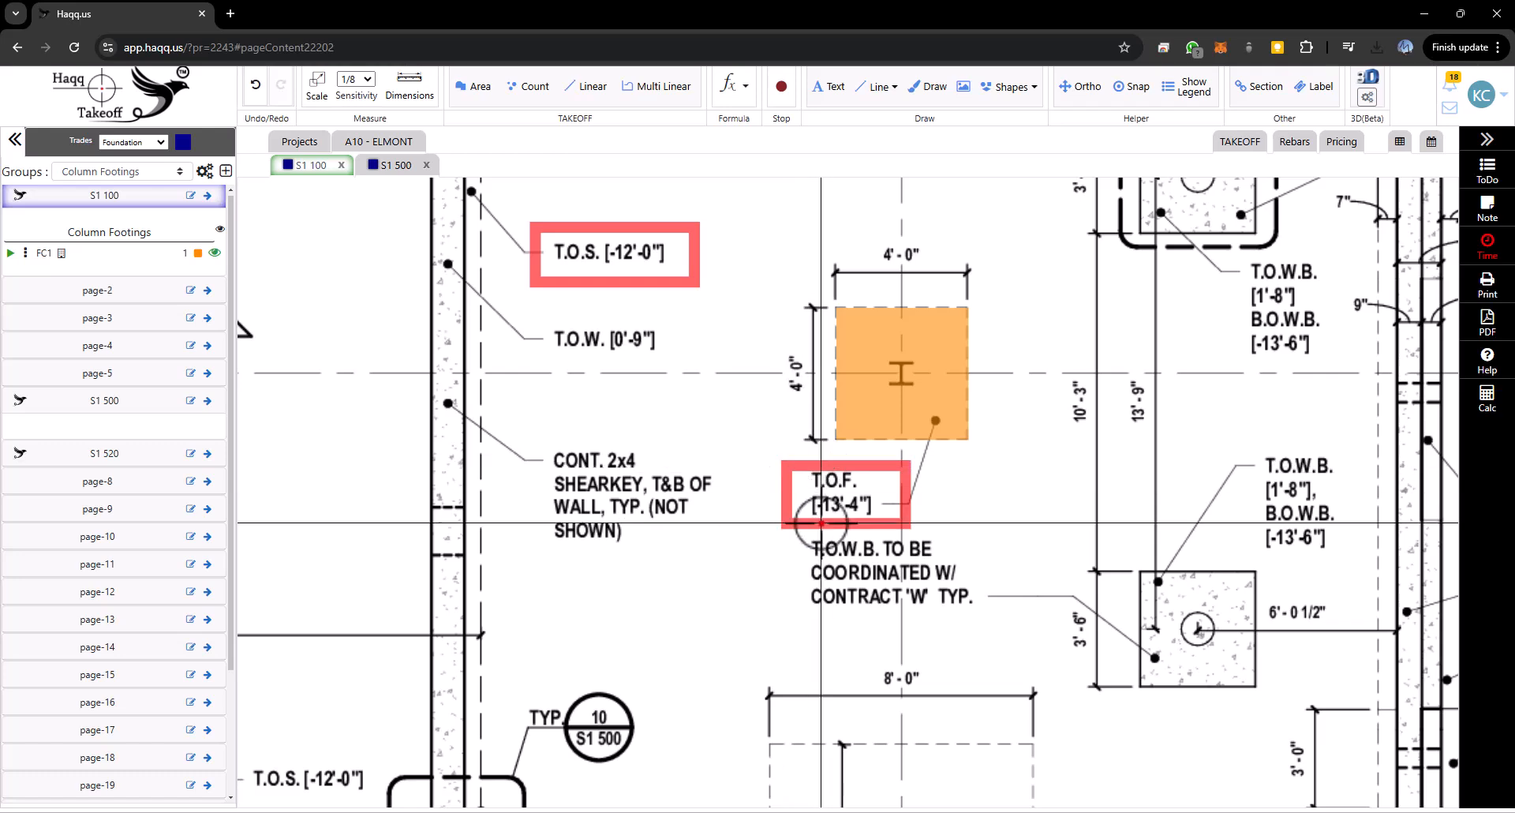
# - Open the 3D view of the takeoff and orbit around the FC1 footing
pyautogui.click(1371, 77)
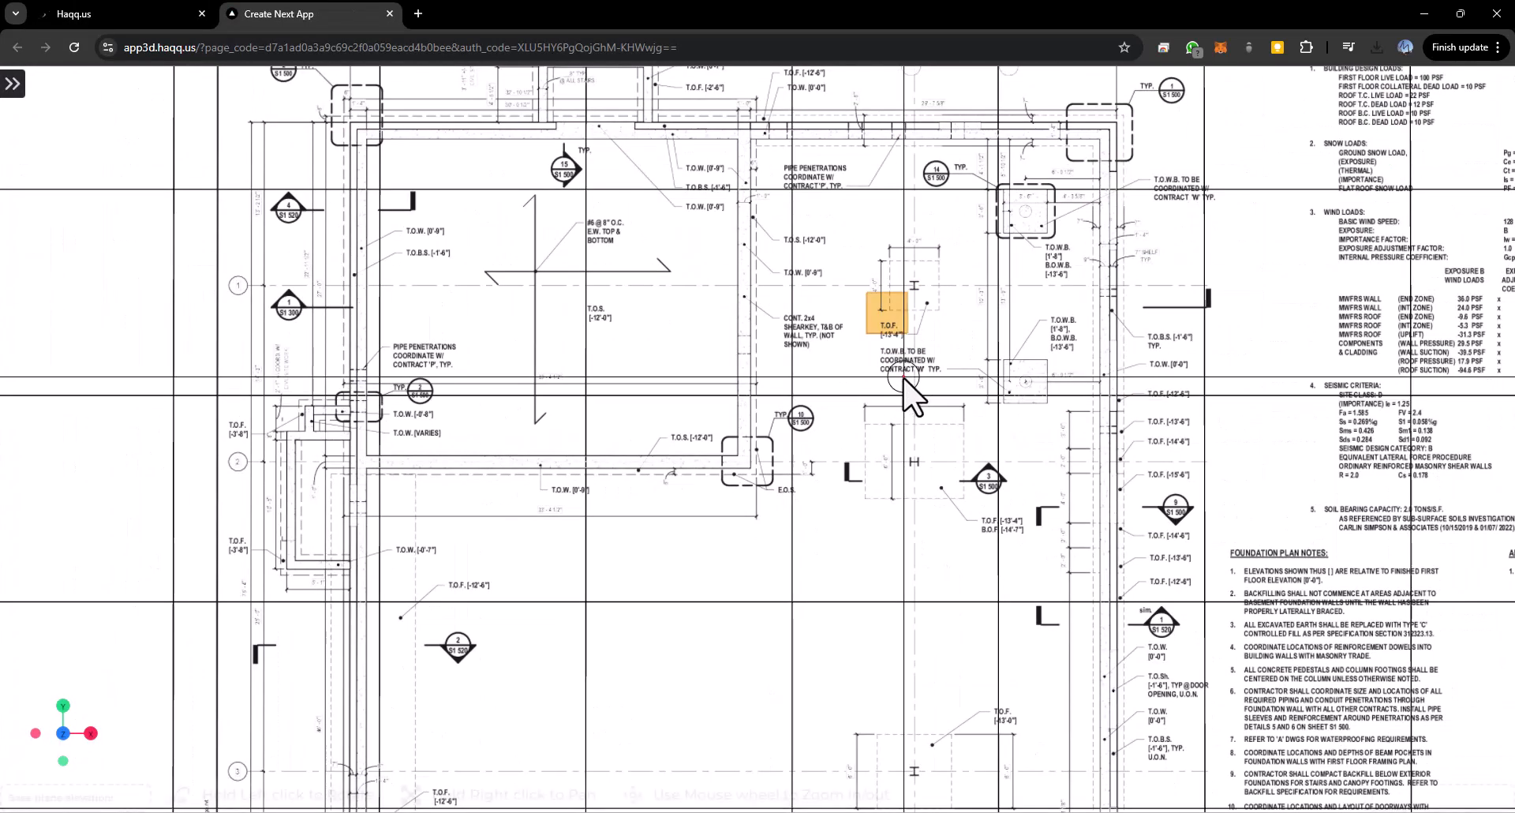
pyautogui.moveTo(903, 377); pyautogui.dragTo(902, 349)
pyautogui.moveTo(865, 344)
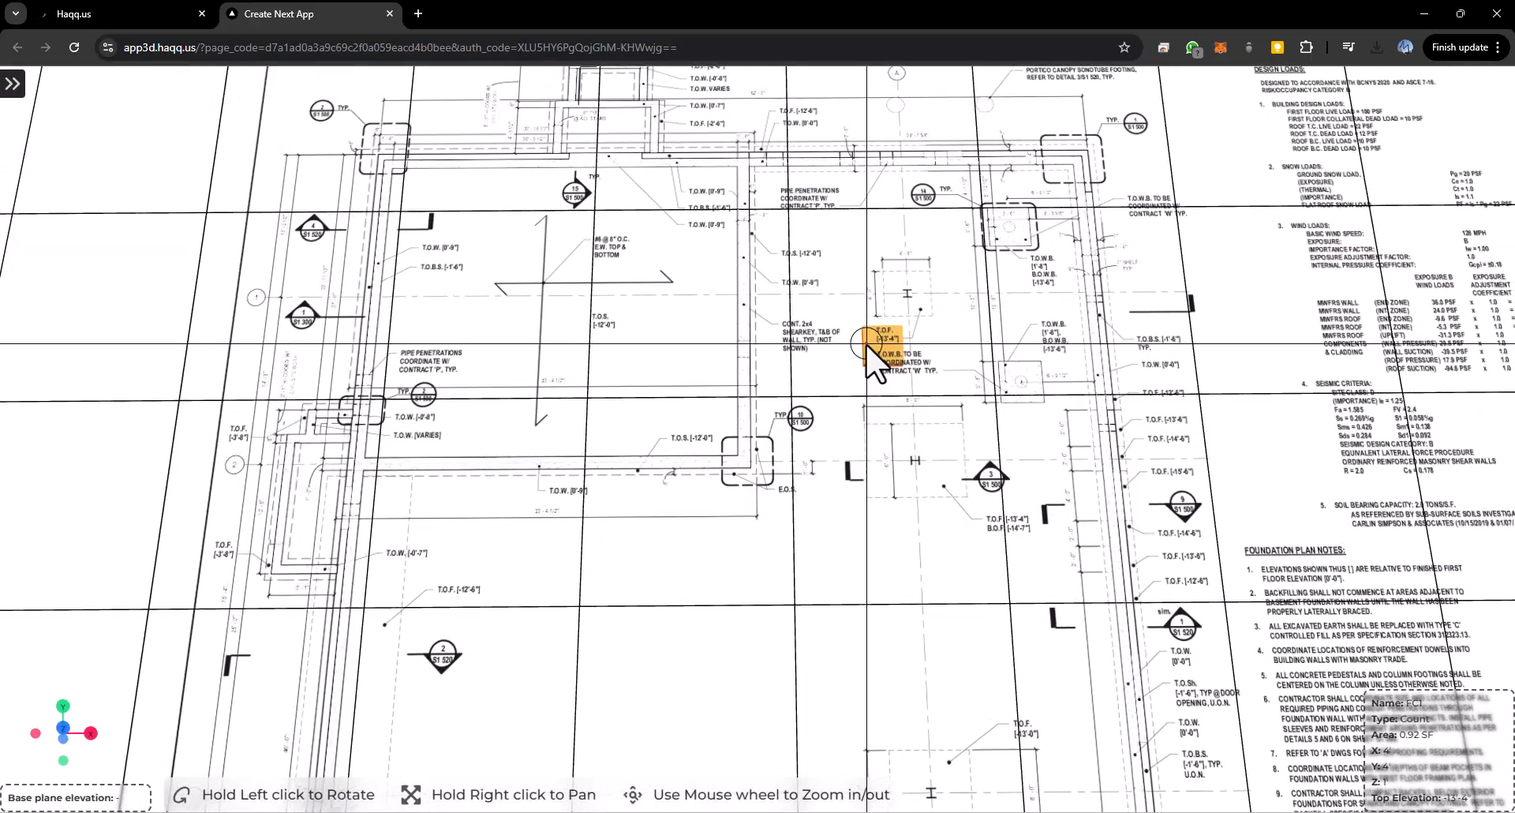
pyautogui.moveTo(873, 448); pyautogui.dragTo(857, 545)
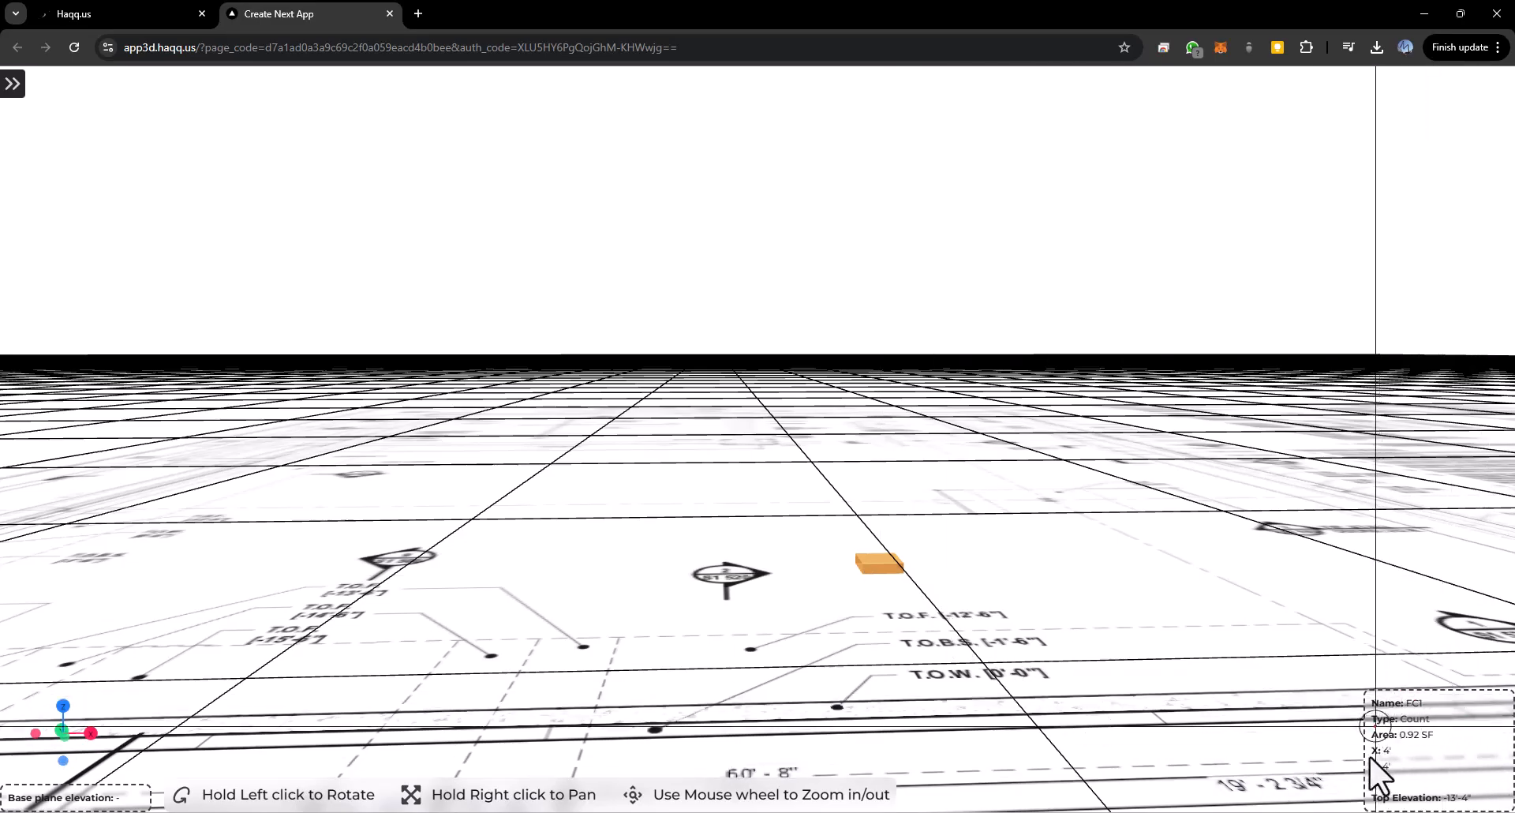
pyautogui.moveTo(1090, 629); pyautogui.dragTo(1048, 622)
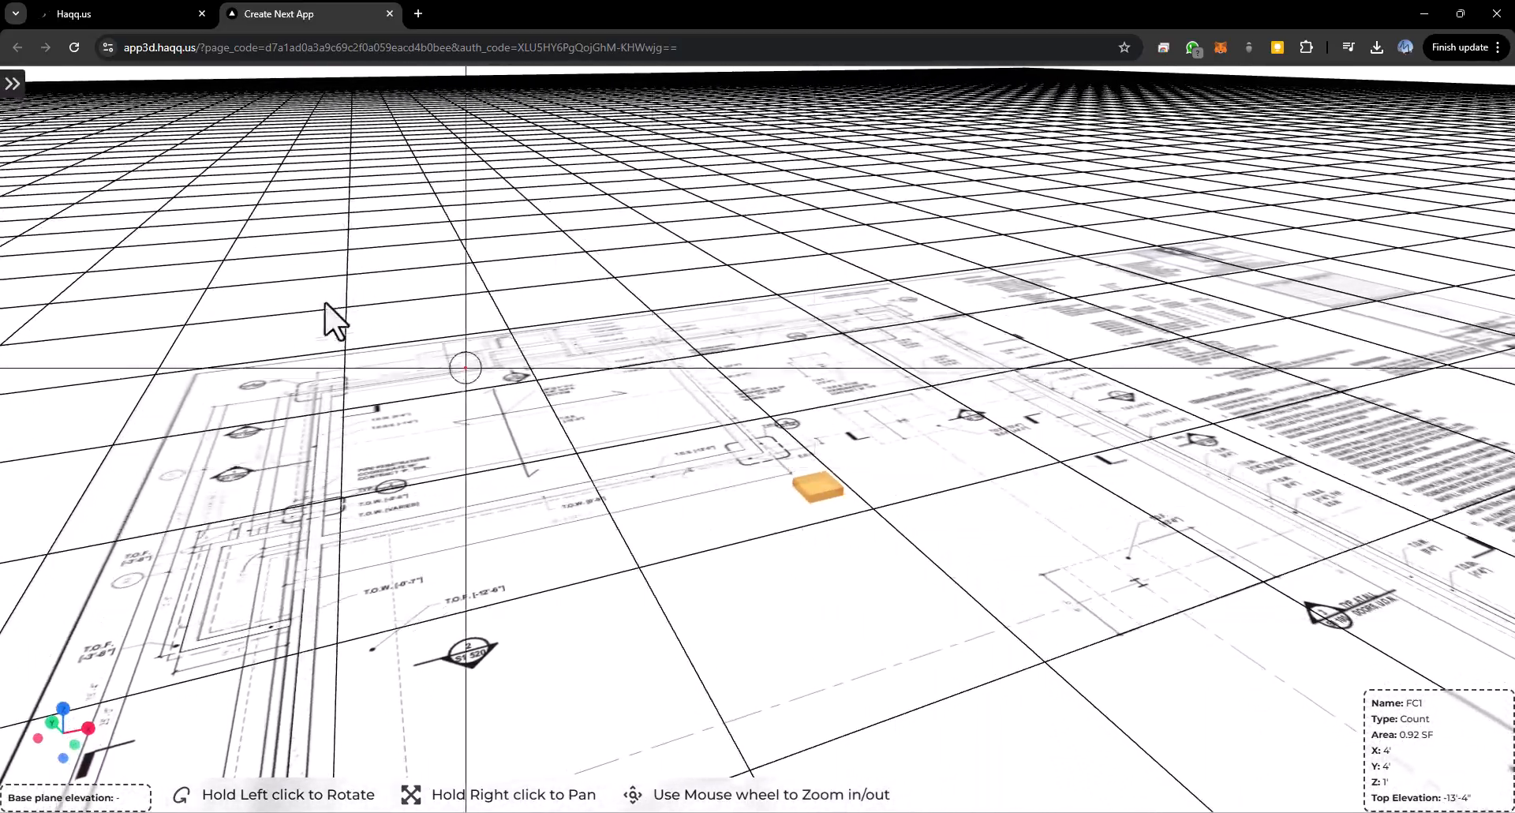
# - Set the 3D base plane elevation to -12 and save
pyautogui.click(111, 9)
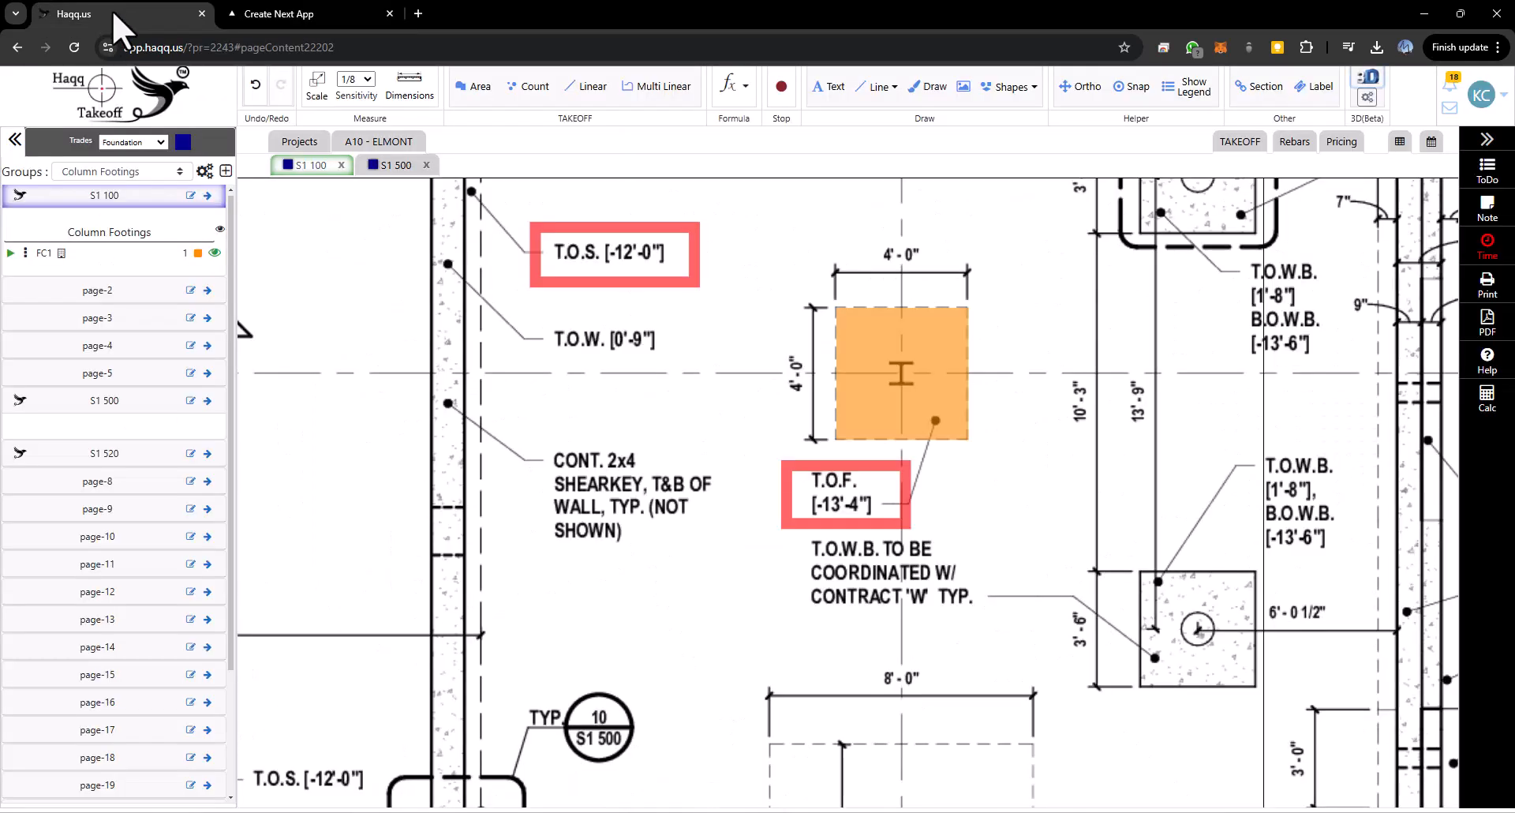
pyautogui.click(1366, 97)
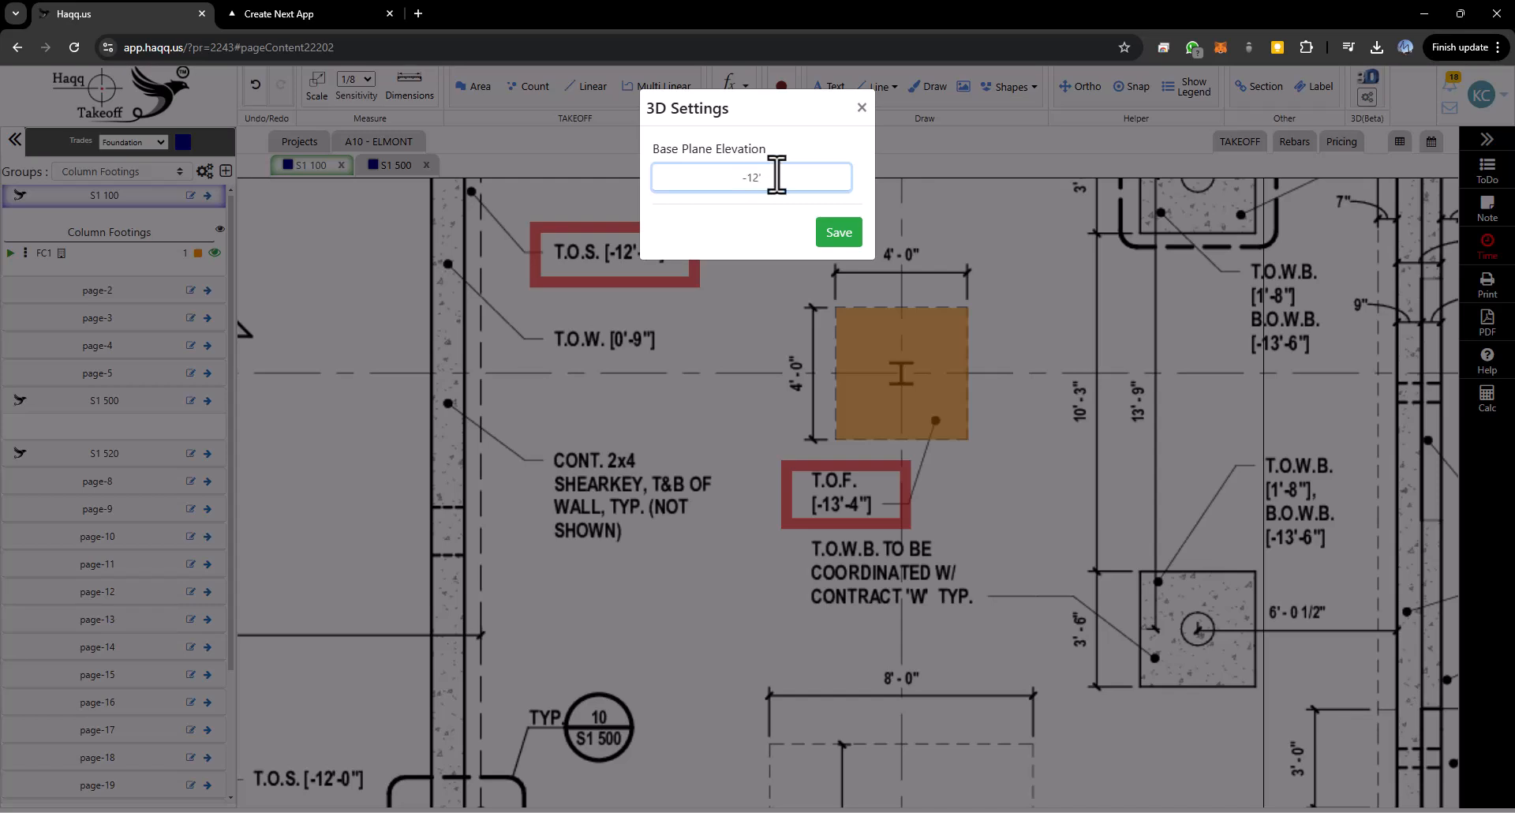
pyautogui.click(838, 232)
# - Inspect the FC1 footing in the 3D view, zooming and orbiting to a side view
pyautogui.click(320, 12)
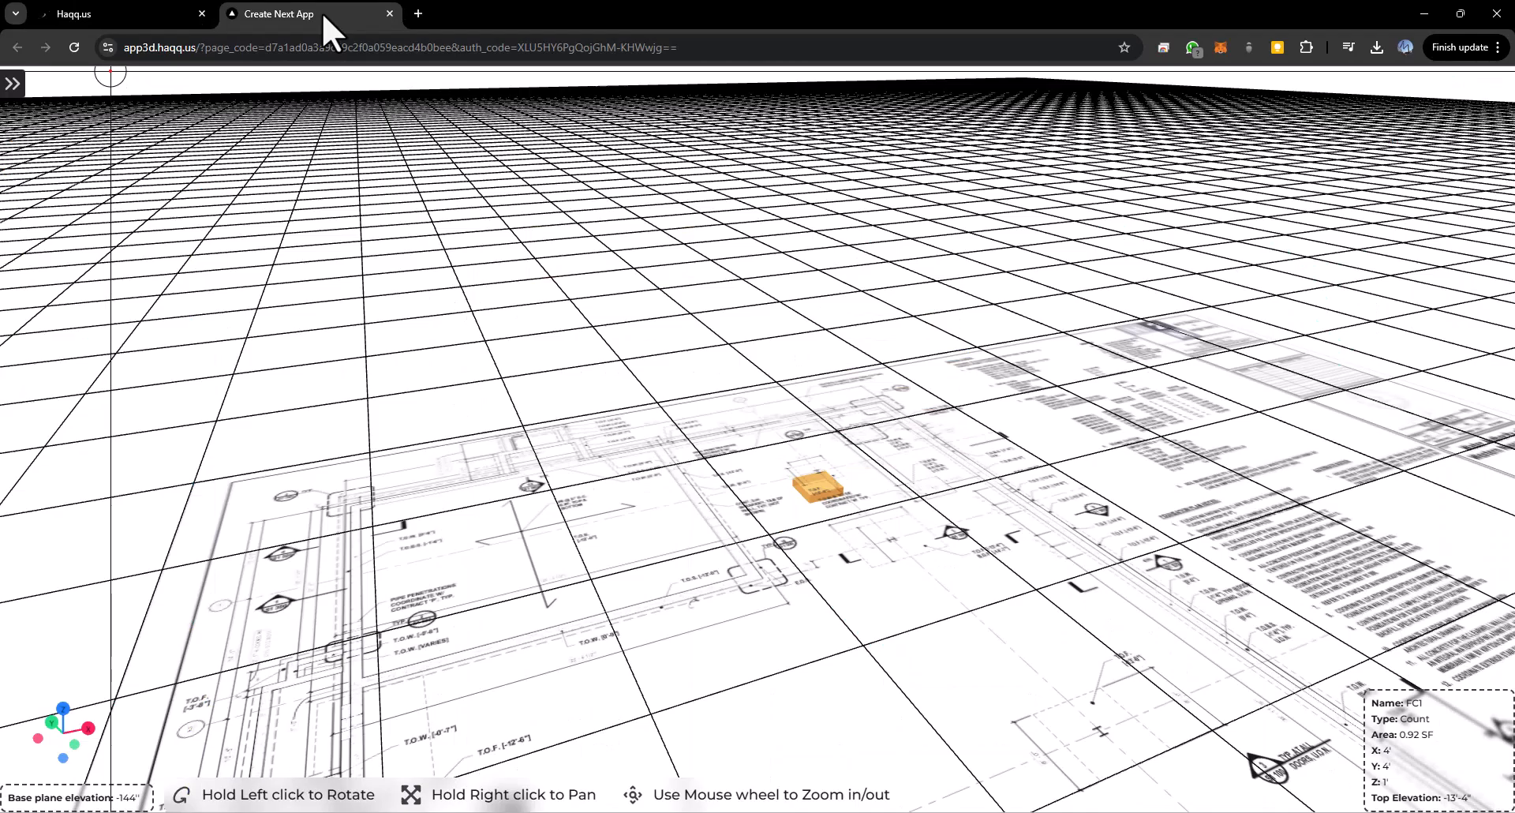
pyautogui.scroll(5, 802, 522)
pyautogui.scroll(3, 882, 538)
pyautogui.moveTo(895, 623); pyautogui.dragTo(896, 541)
pyautogui.moveTo(909, 652); pyautogui.dragTo(911, 546)
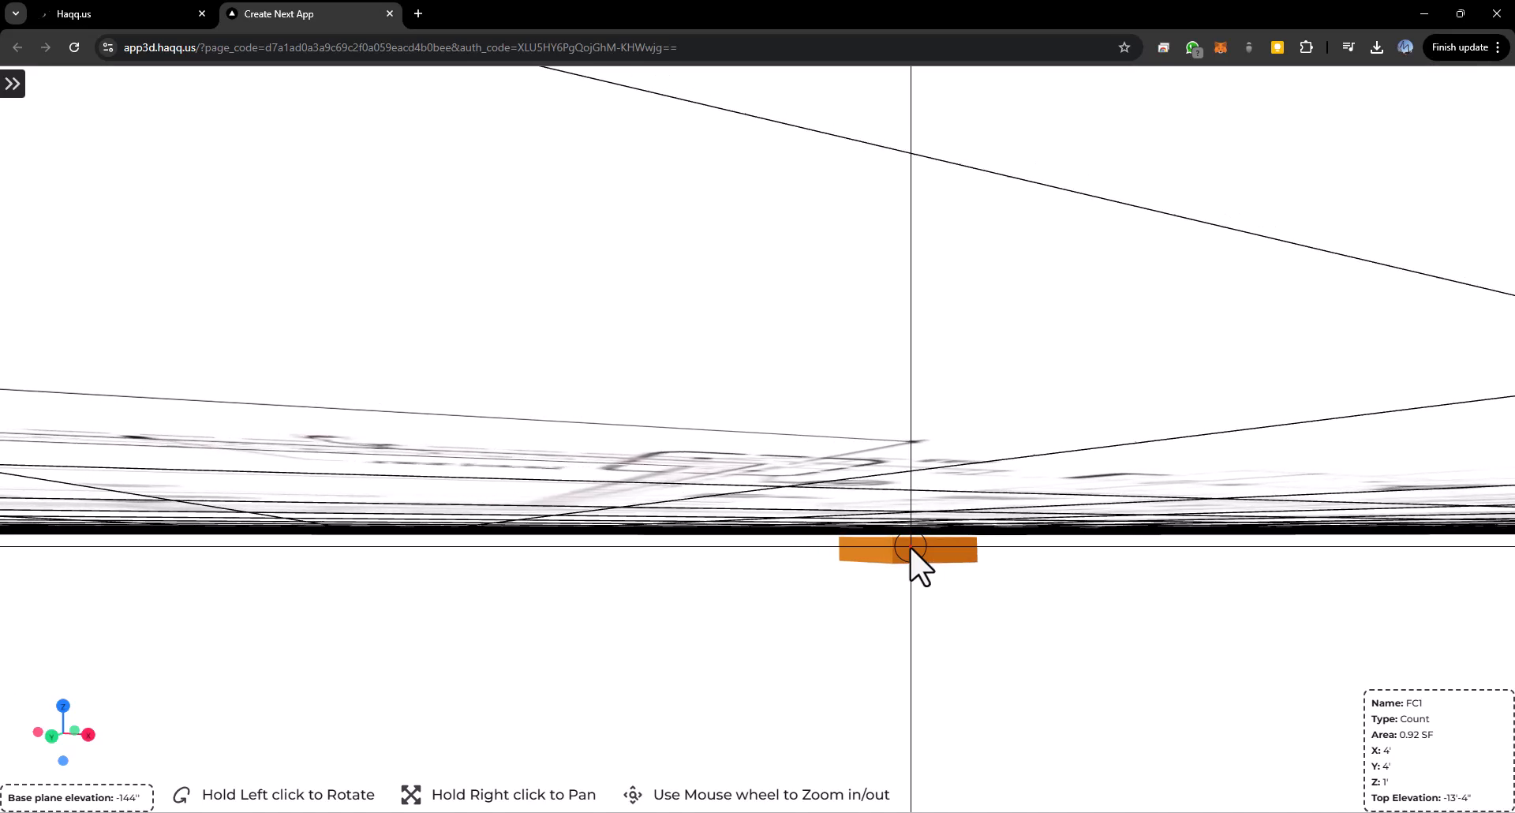
# - Start a new Count named FC2 in Column Footings with a Rectangular shape
pyautogui.click(134, 13)
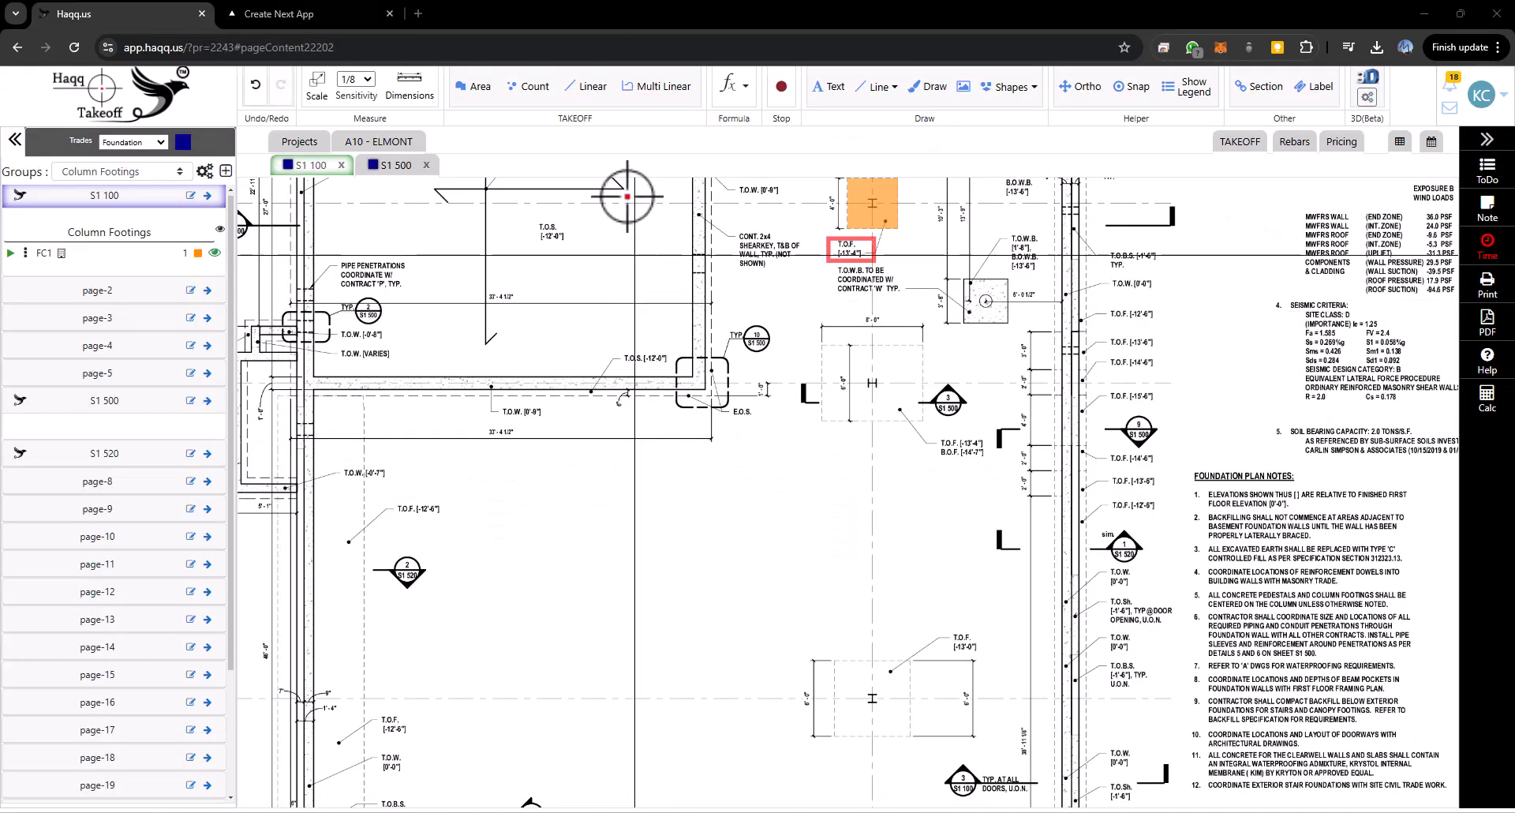
pyautogui.click(524, 88)
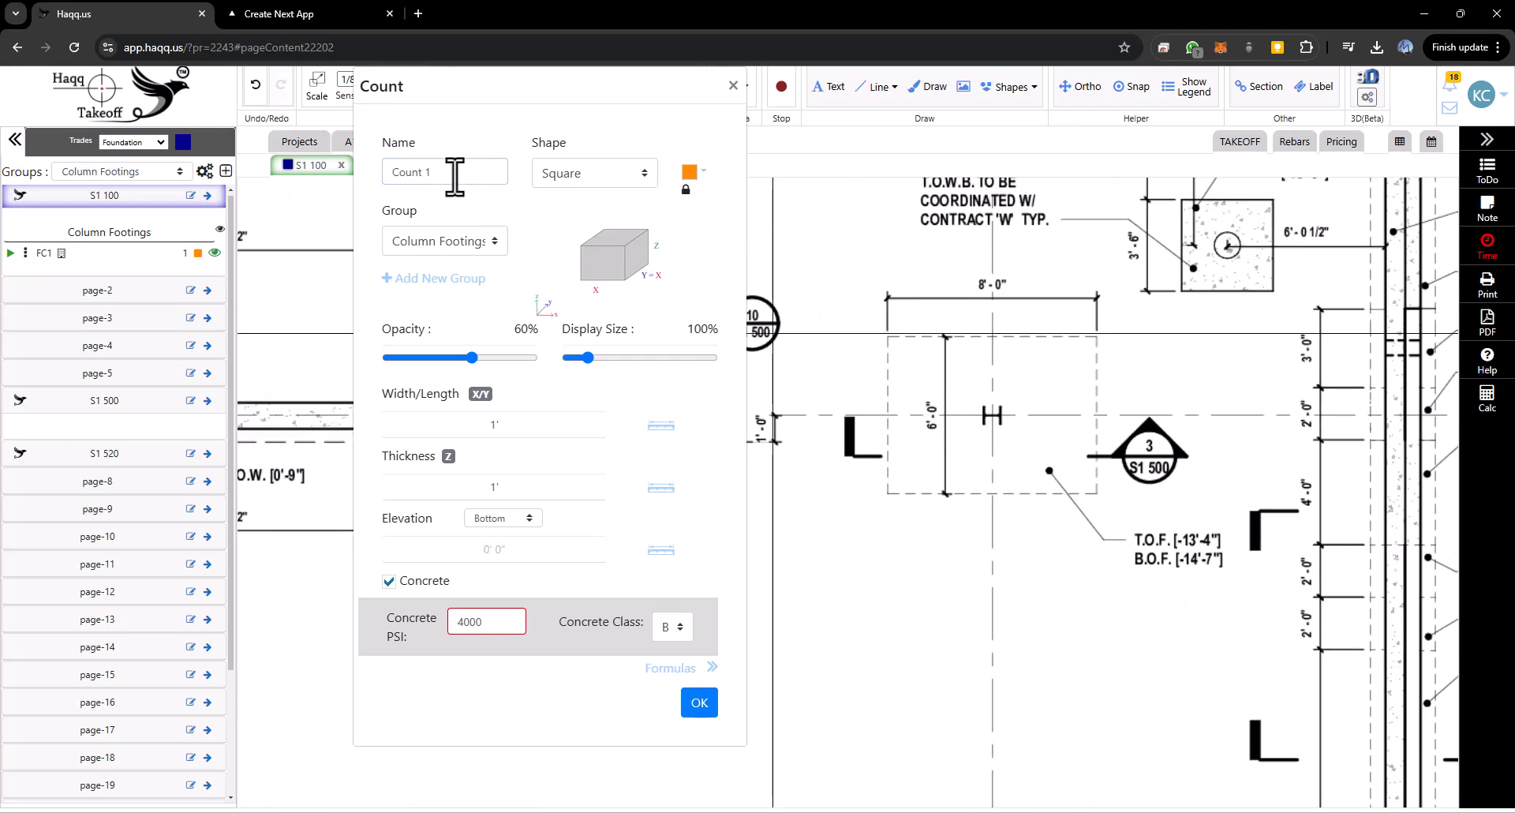
pyautogui.moveTo(452, 175); pyautogui.dragTo(341, 173)
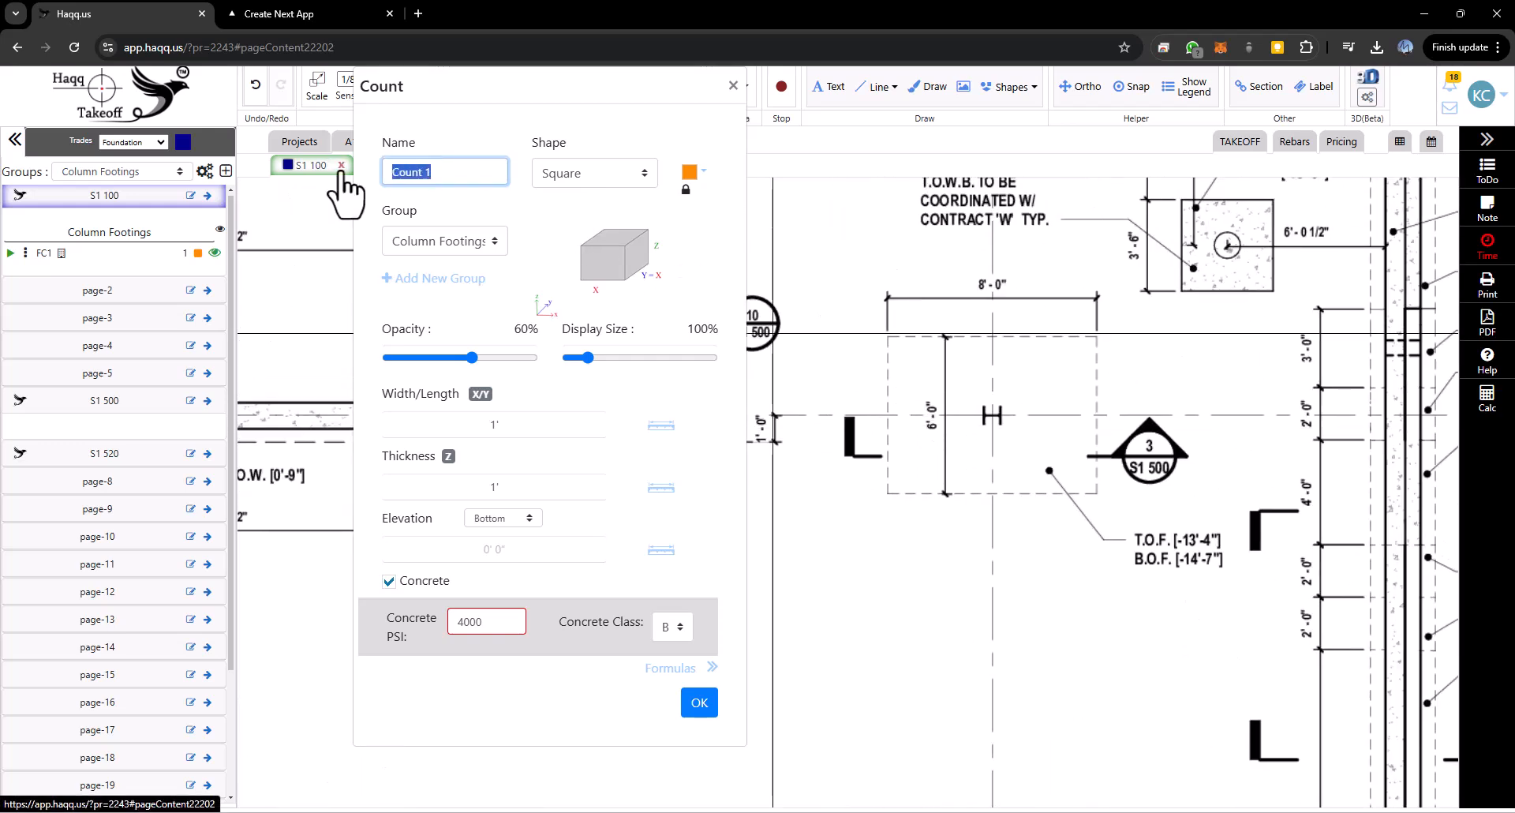
pyautogui.click(626, 175)
pyautogui.click(582, 272)
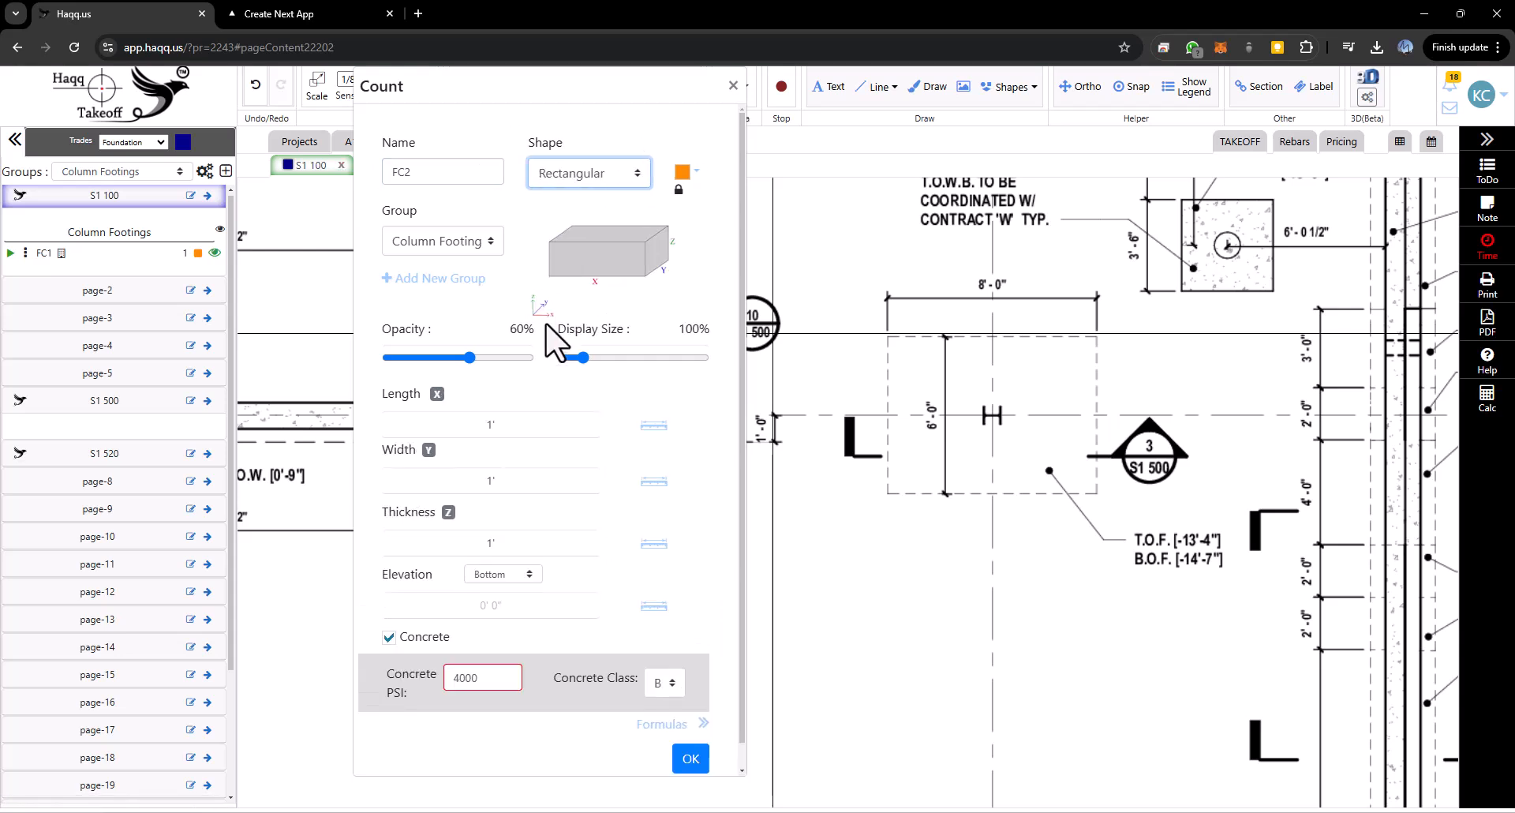
# - Set FC2's length to 8' and width to 6', with a Top elevation of -13'-4", and confirm the count
pyautogui.doubleClick(501, 426)
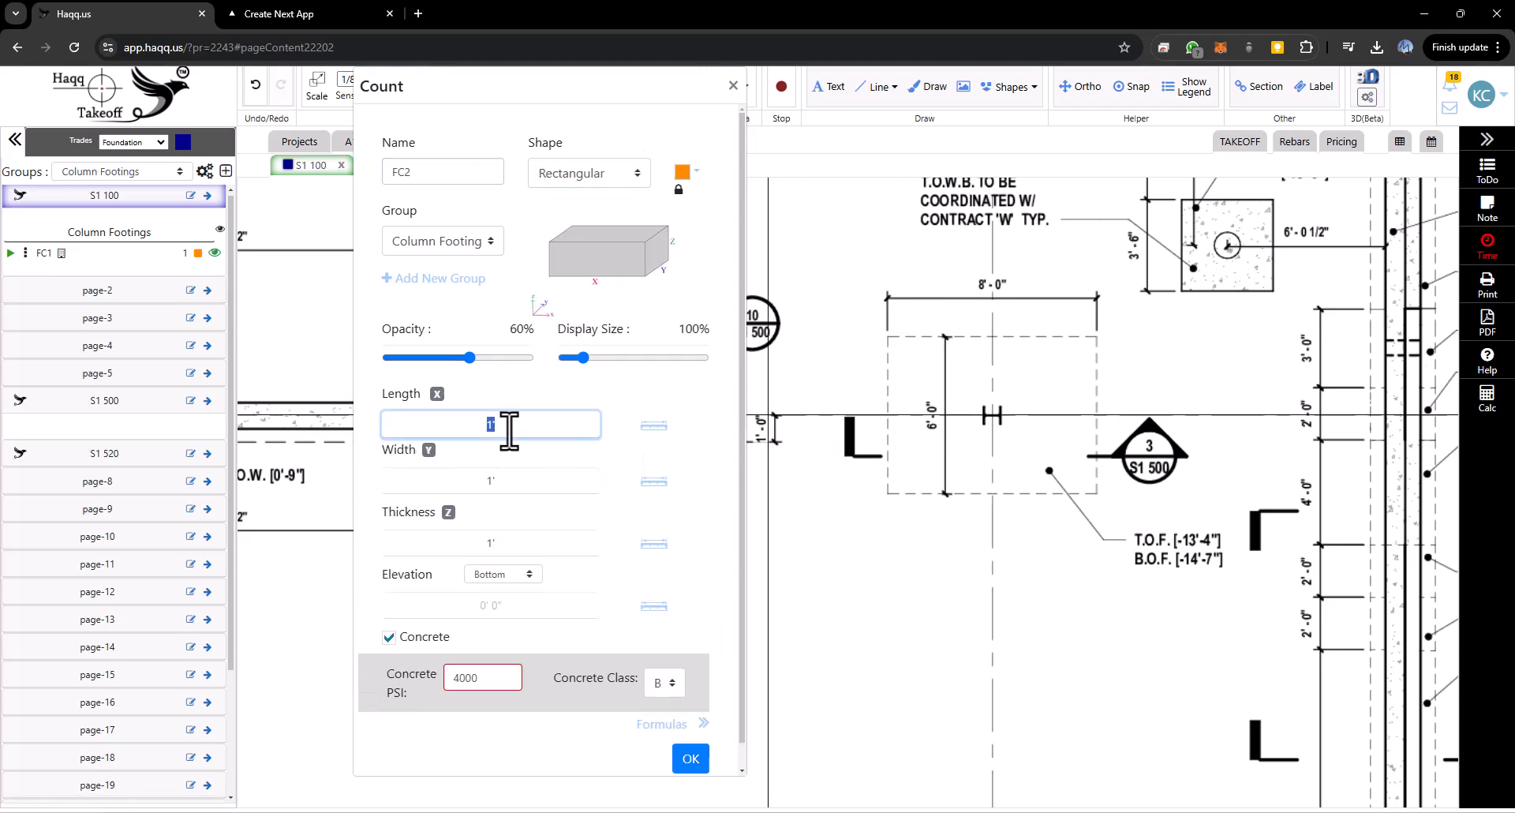
pyautogui.write('8')
pyautogui.press('Tab')
pyautogui.press('Tab')
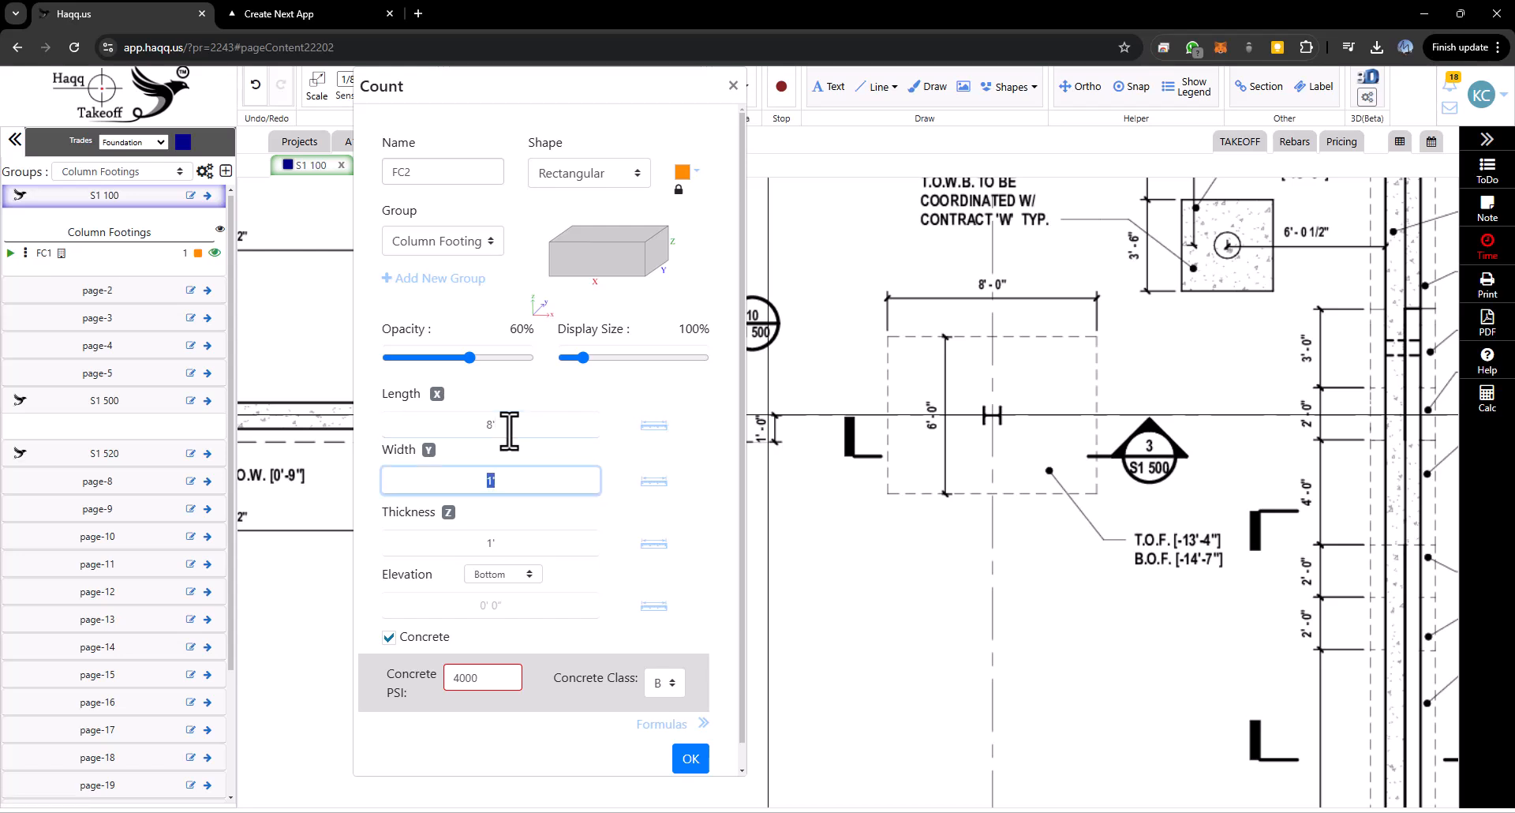
pyautogui.press('Tab')
pyautogui.press('Tab')
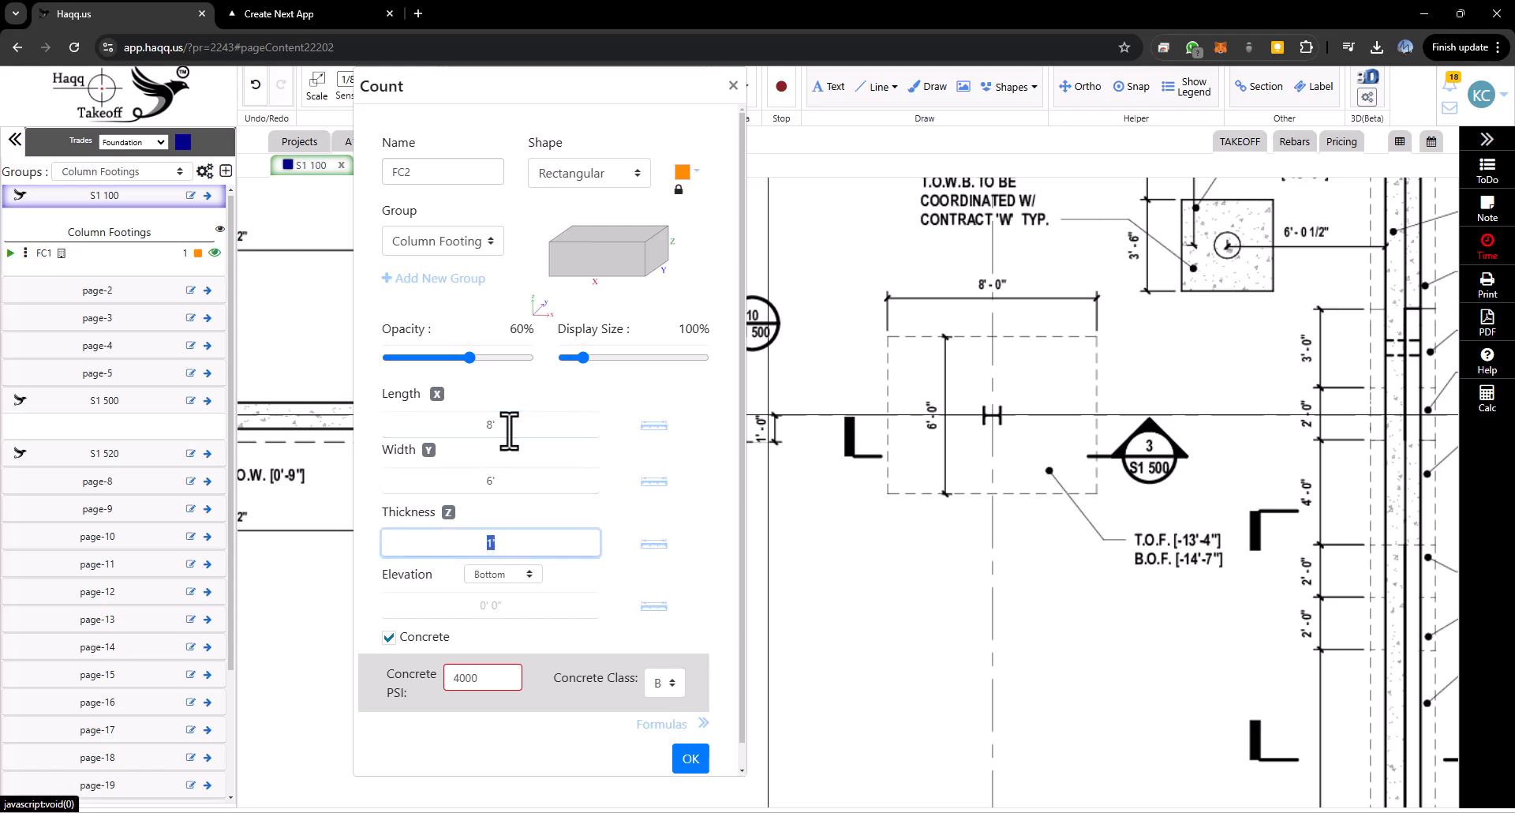
pyautogui.click(527, 575)
pyautogui.click(491, 613)
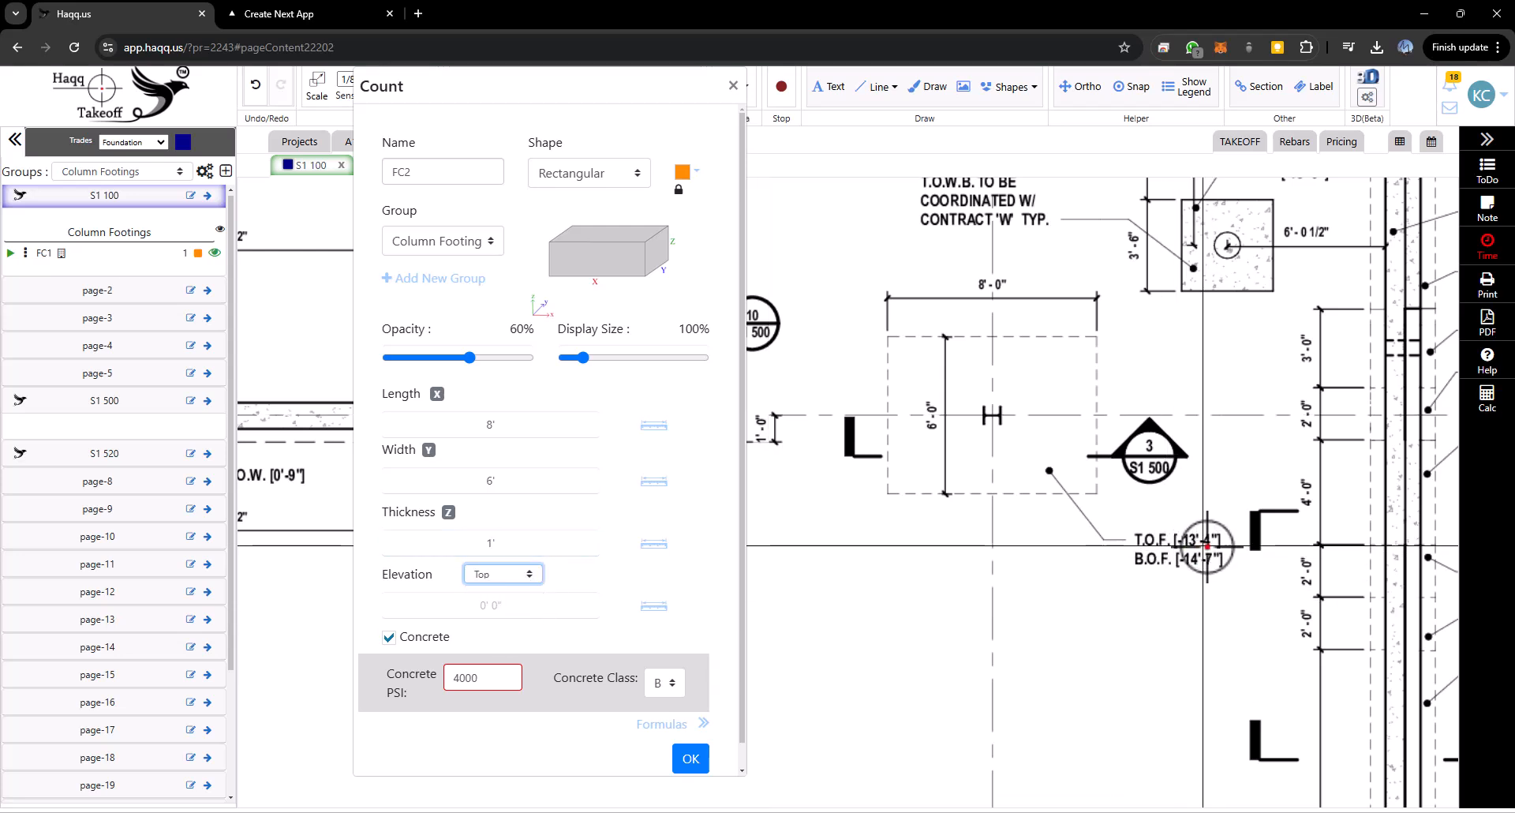
pyautogui.click(538, 612)
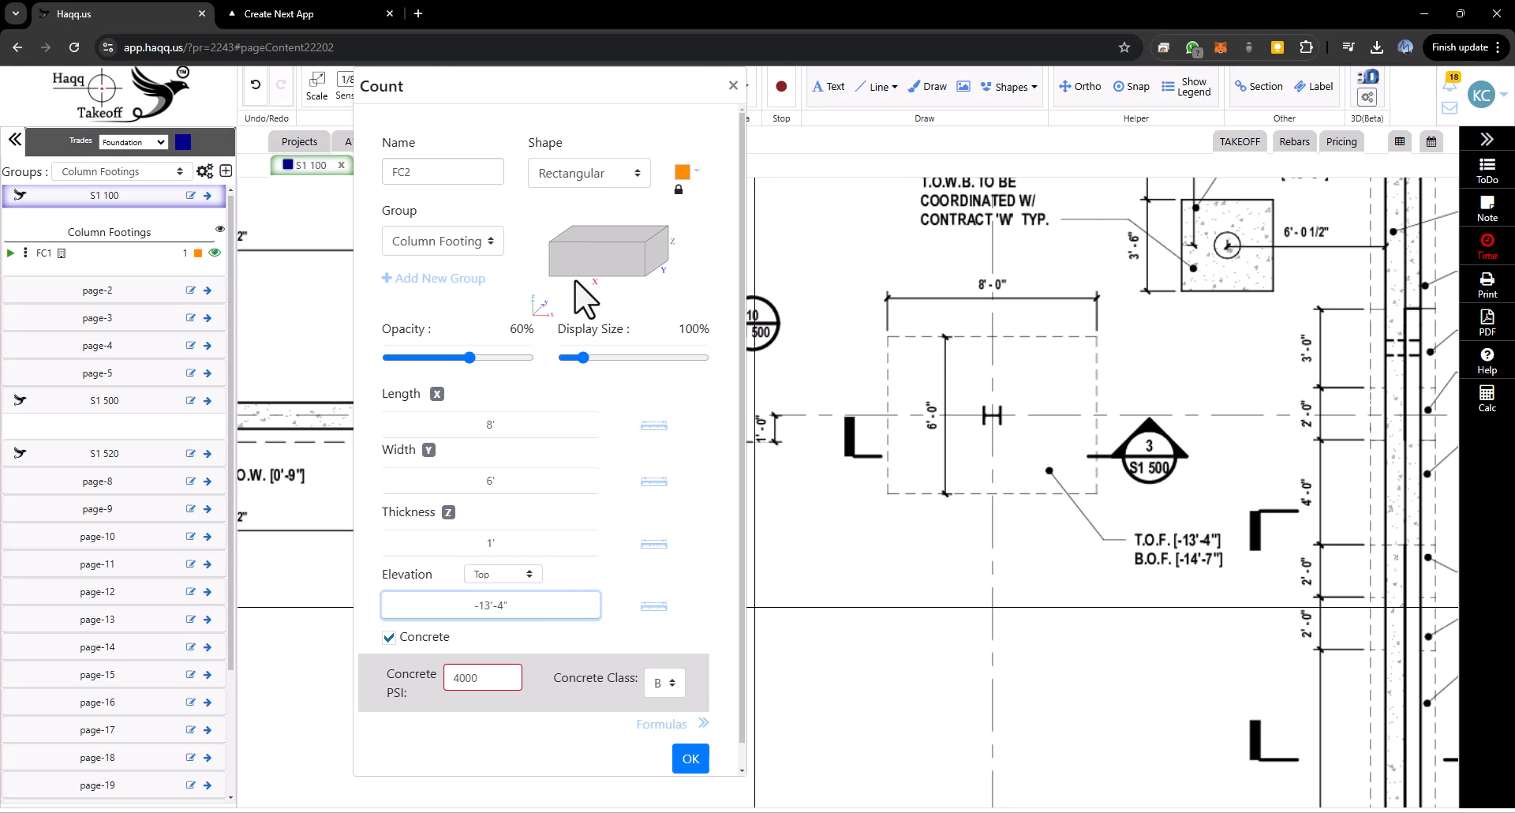
pyautogui.click(689, 760)
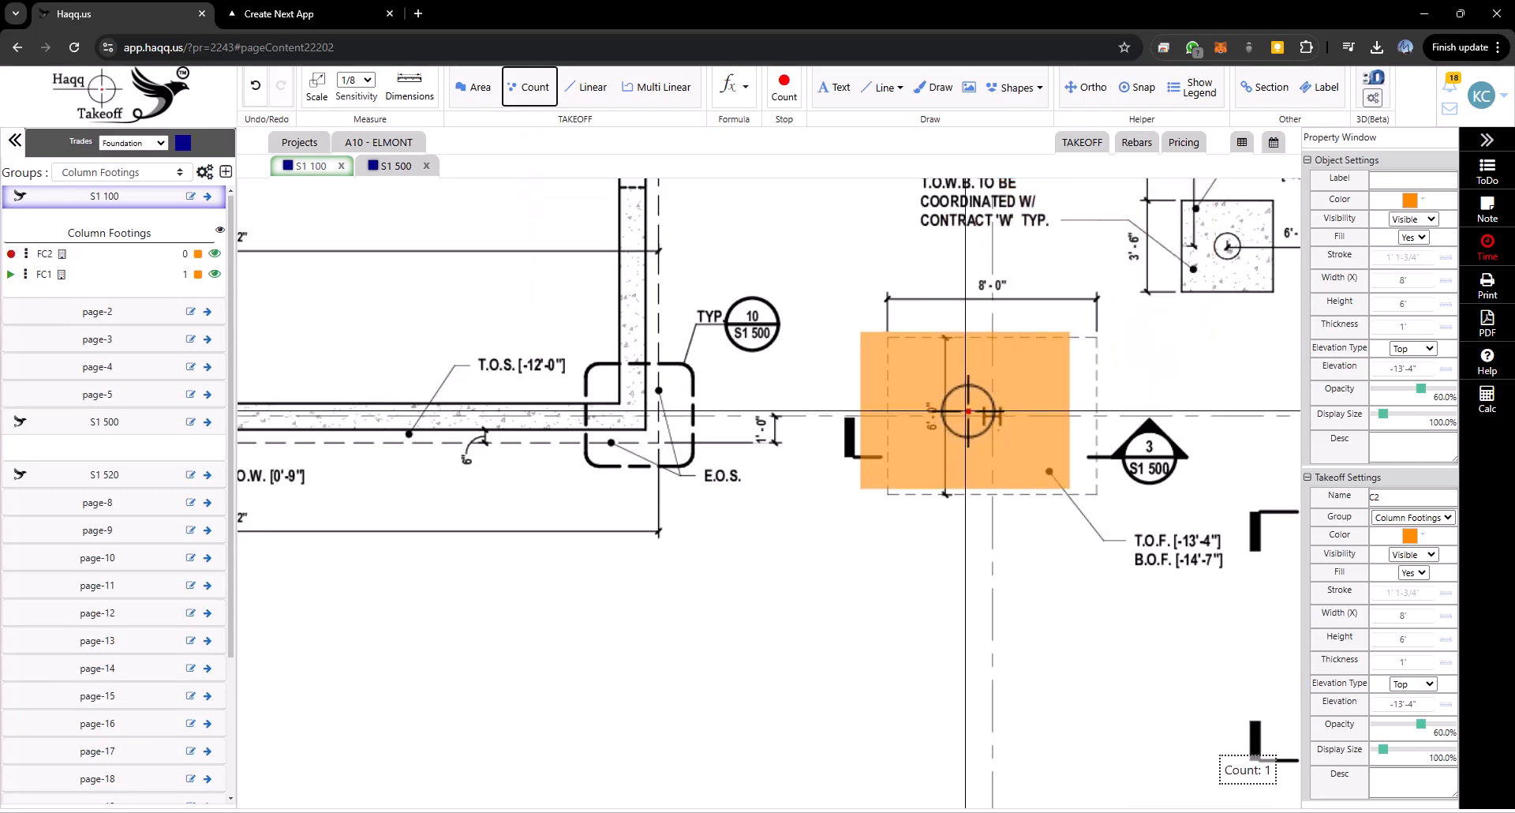
# - Place the FC2 count on the 8'-0" by 6'-0" footing and exit the count
pyautogui.click(966, 411)
pyautogui.scroll(-5, 845, 348)
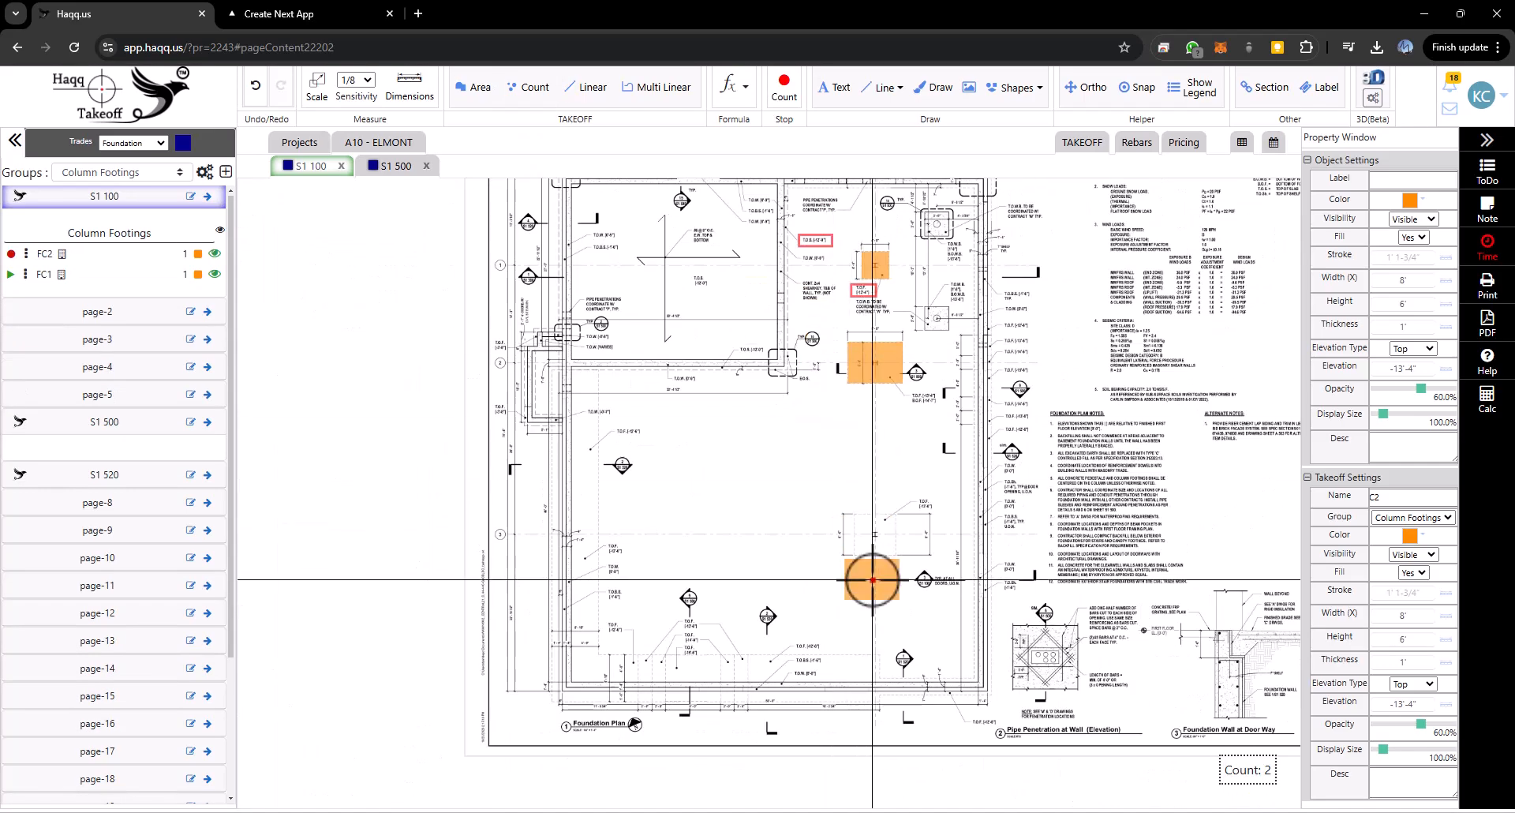
pyautogui.scroll(5, 876, 581)
pyautogui.press('Escape')
# - Start a new Count named FC3 in Column Footings with a Square shape
pyautogui.moveTo(741, 561); pyautogui.dragTo(819, 563)
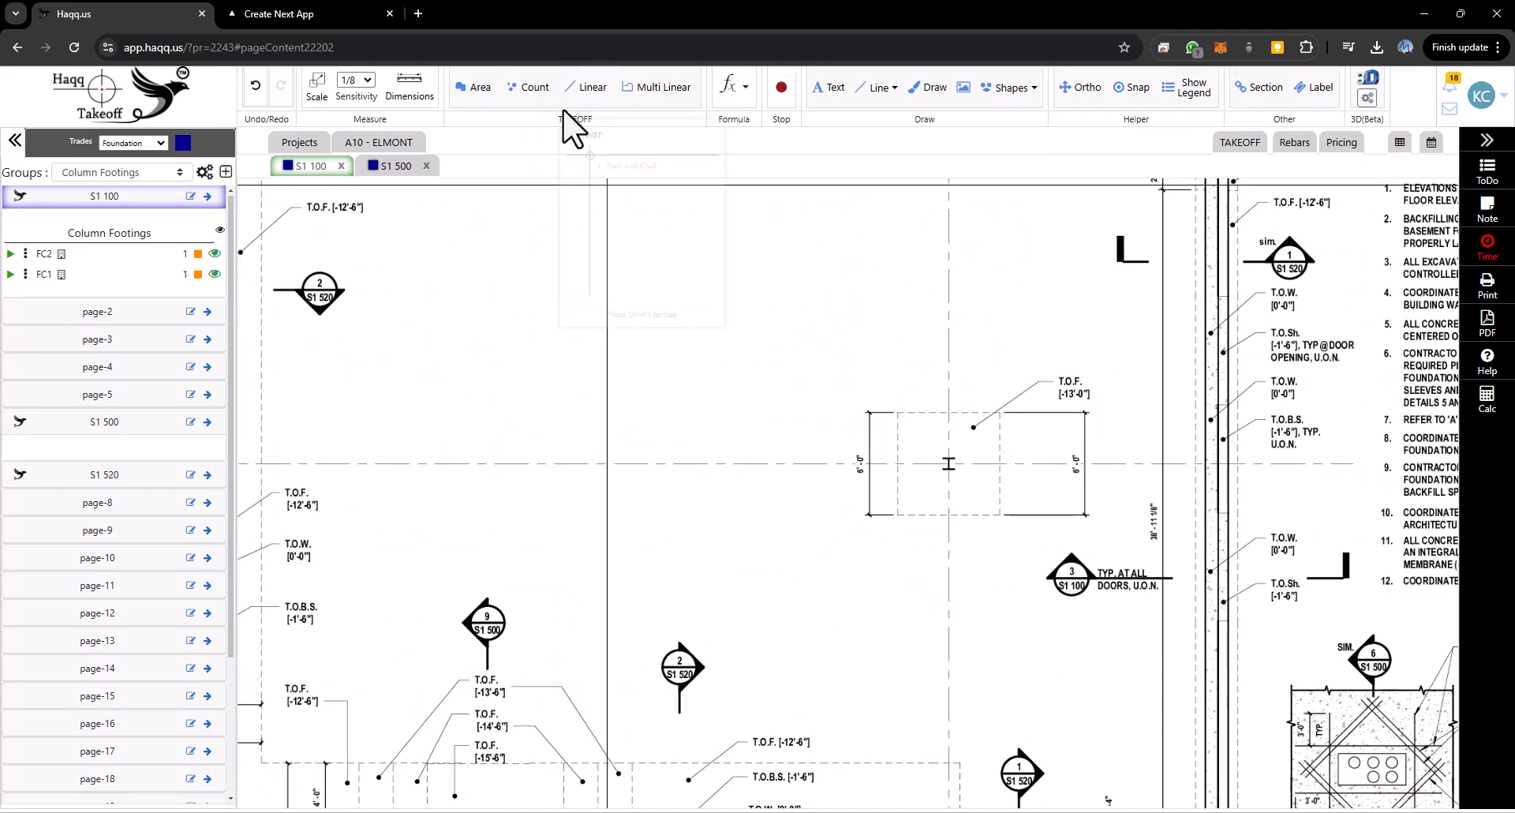
pyautogui.click(524, 88)
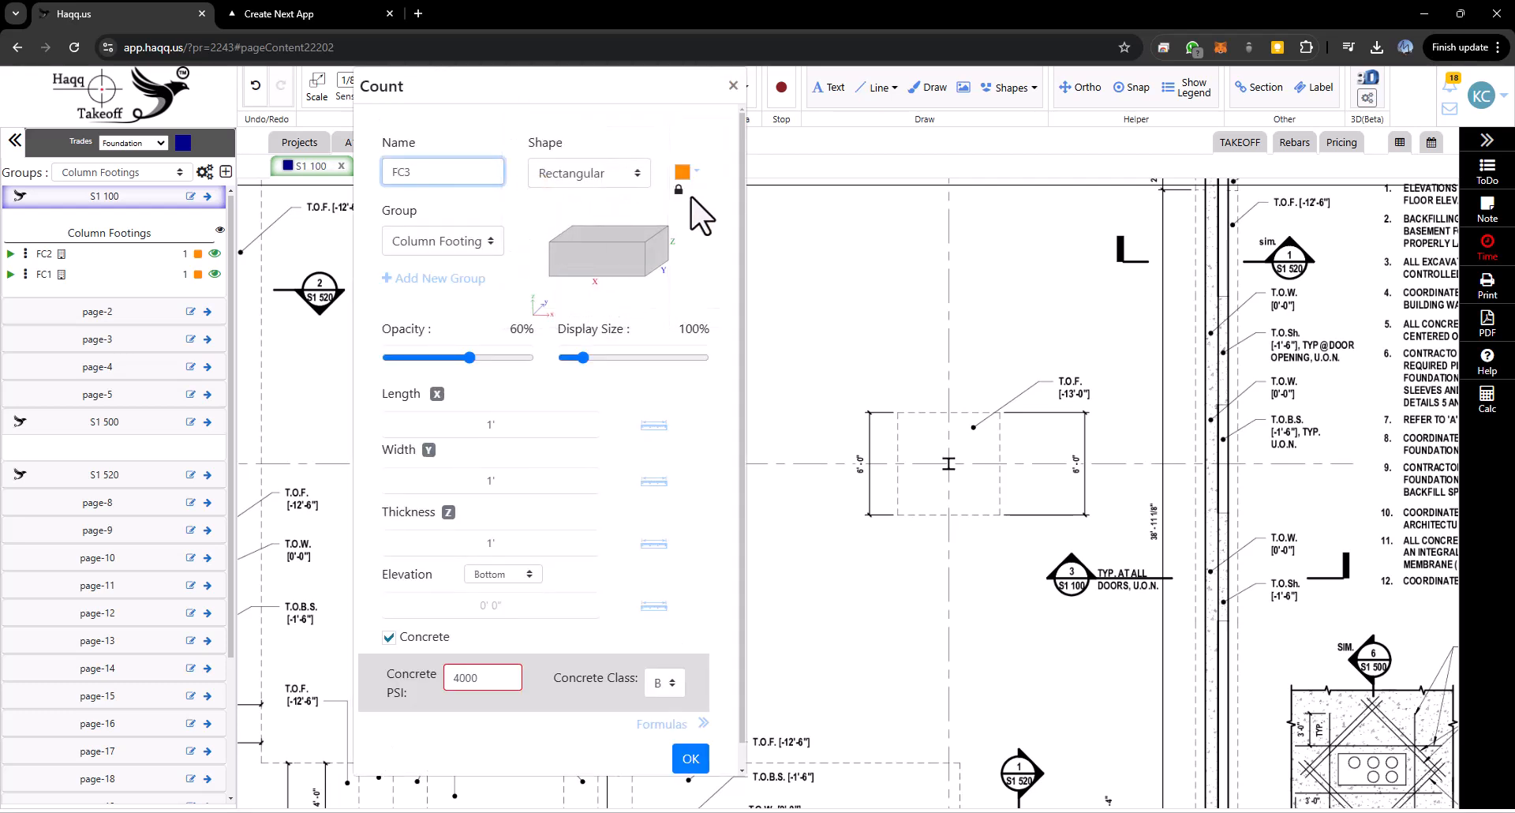
pyautogui.write('FC3')
pyautogui.click(600, 175)
pyautogui.click(575, 264)
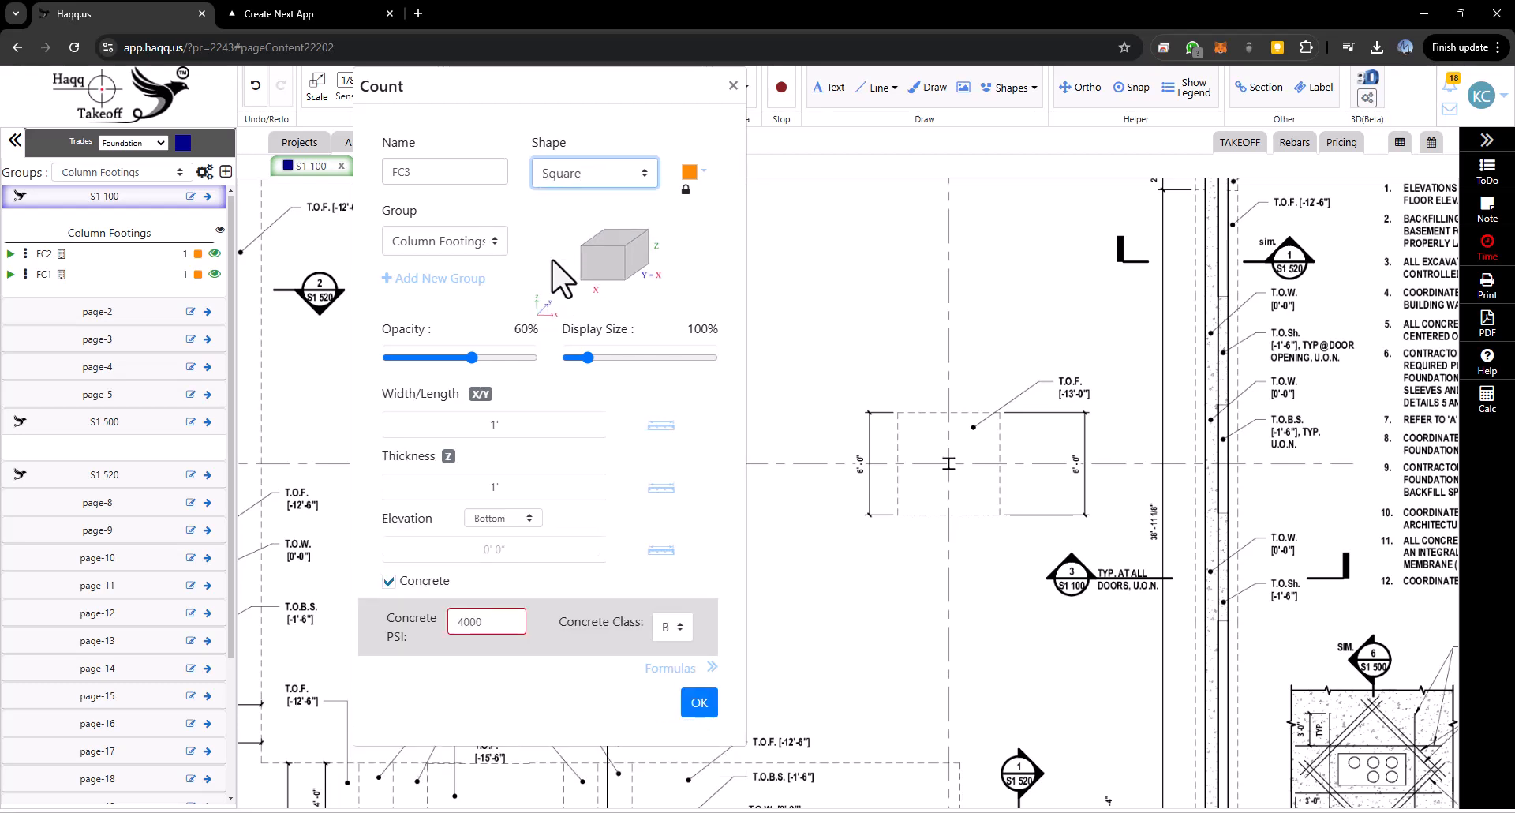
# - Set FC3's width/length to 6' with a Top elevation of -13', then place it on the 6'-0" square footing
pyautogui.click(521, 424)
pyautogui.write('6')
pyautogui.press('Tab')
pyautogui.press('Tab')
pyautogui.press('Tab')
pyautogui.click(517, 518)
pyautogui.click(493, 546)
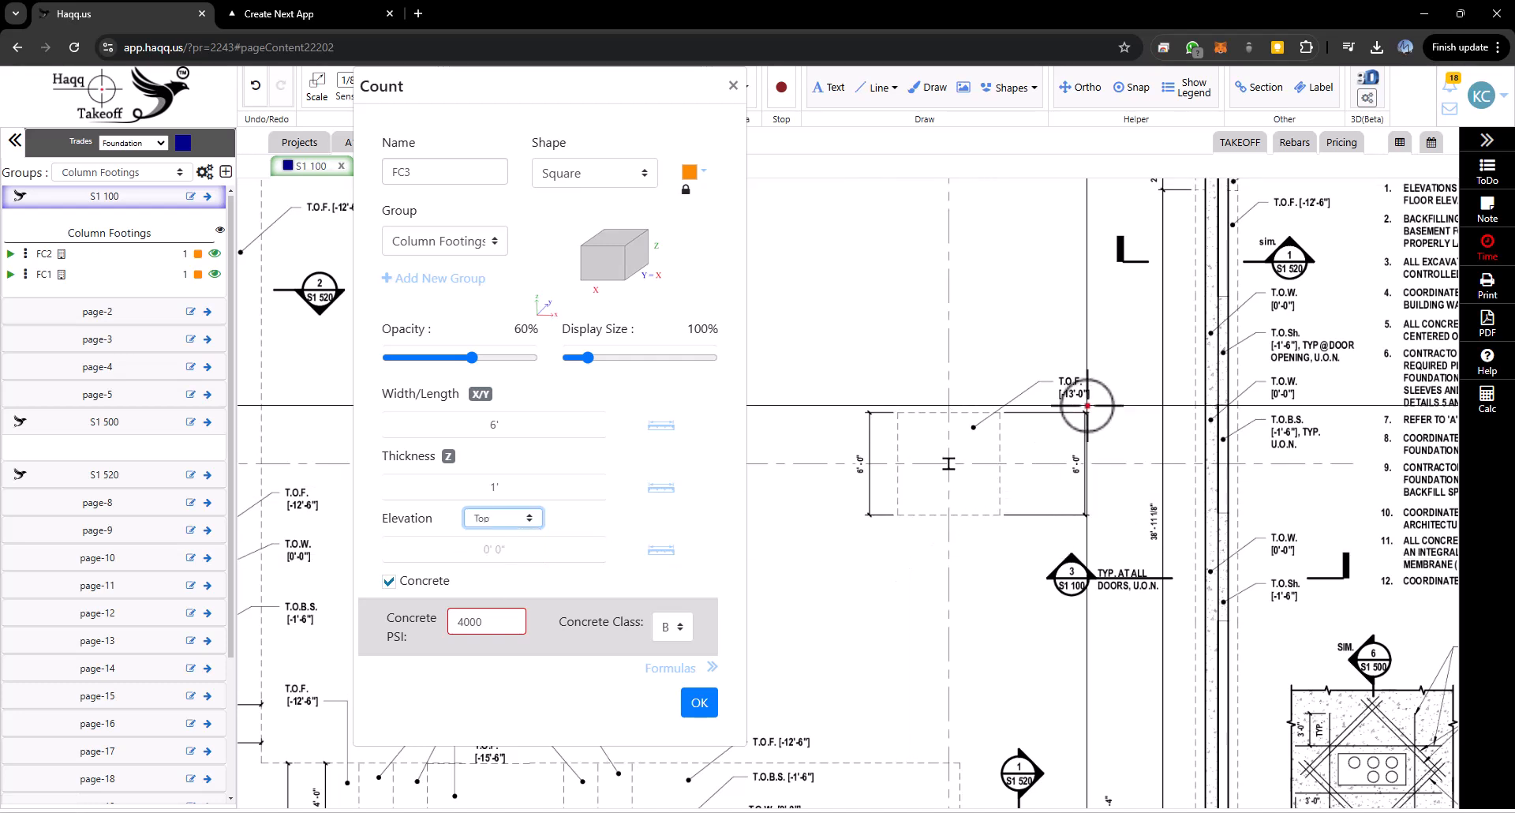
pyautogui.click(491, 553)
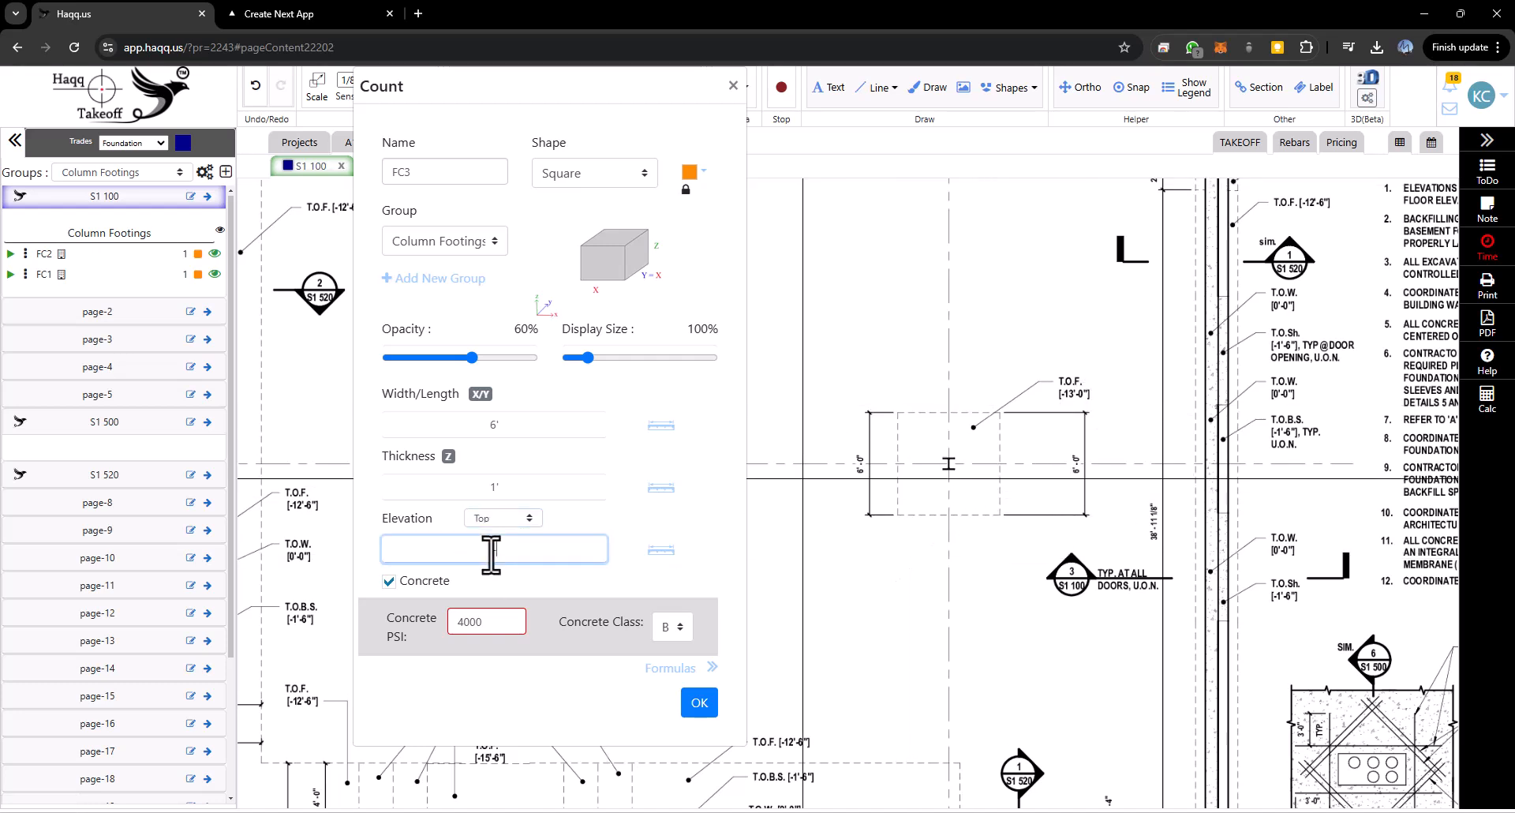
pyautogui.click(699, 703)
pyautogui.click(949, 464)
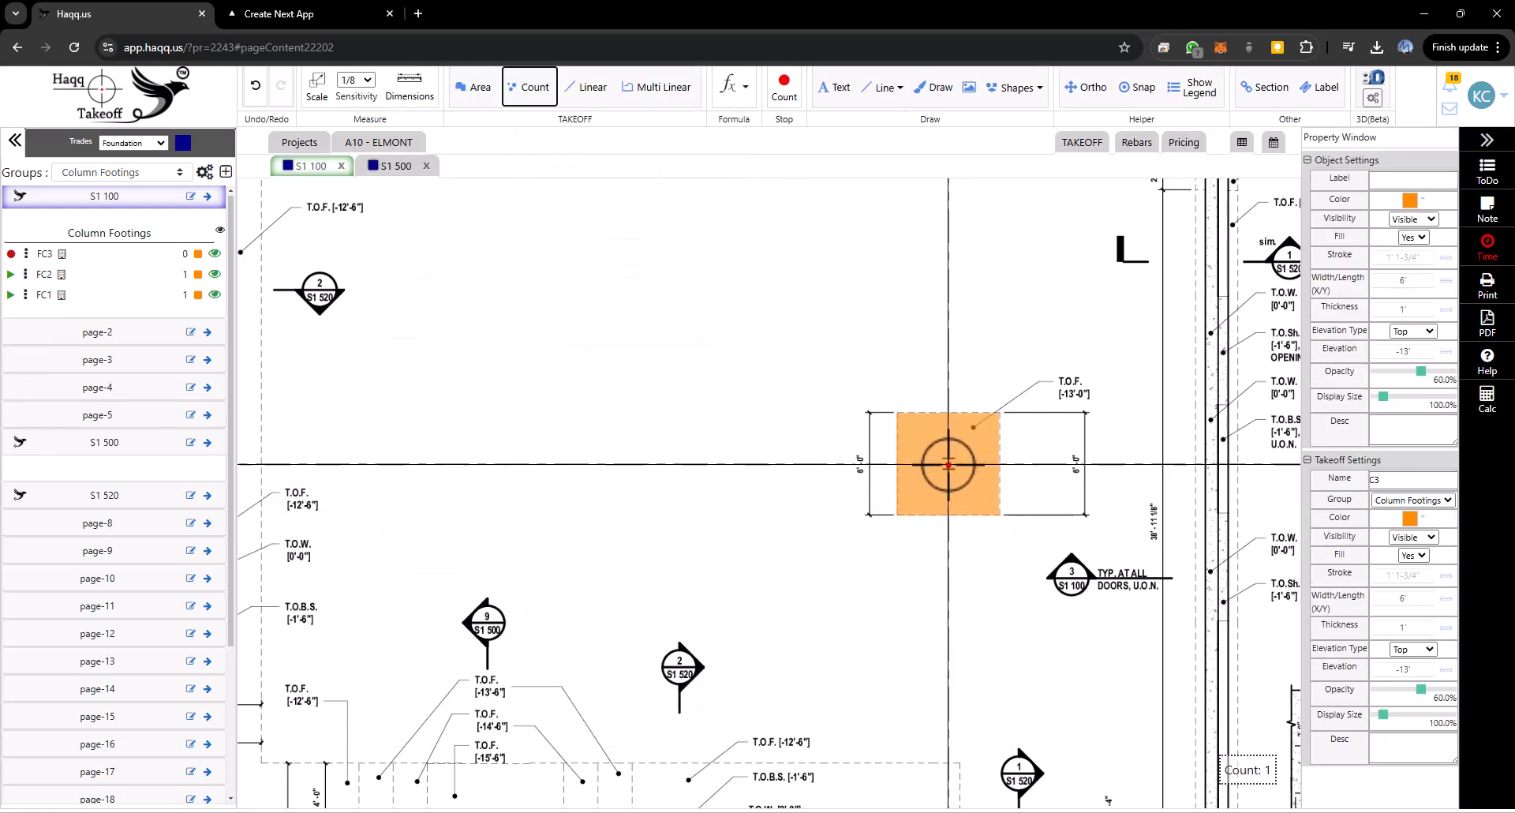
pyautogui.press('Escape')
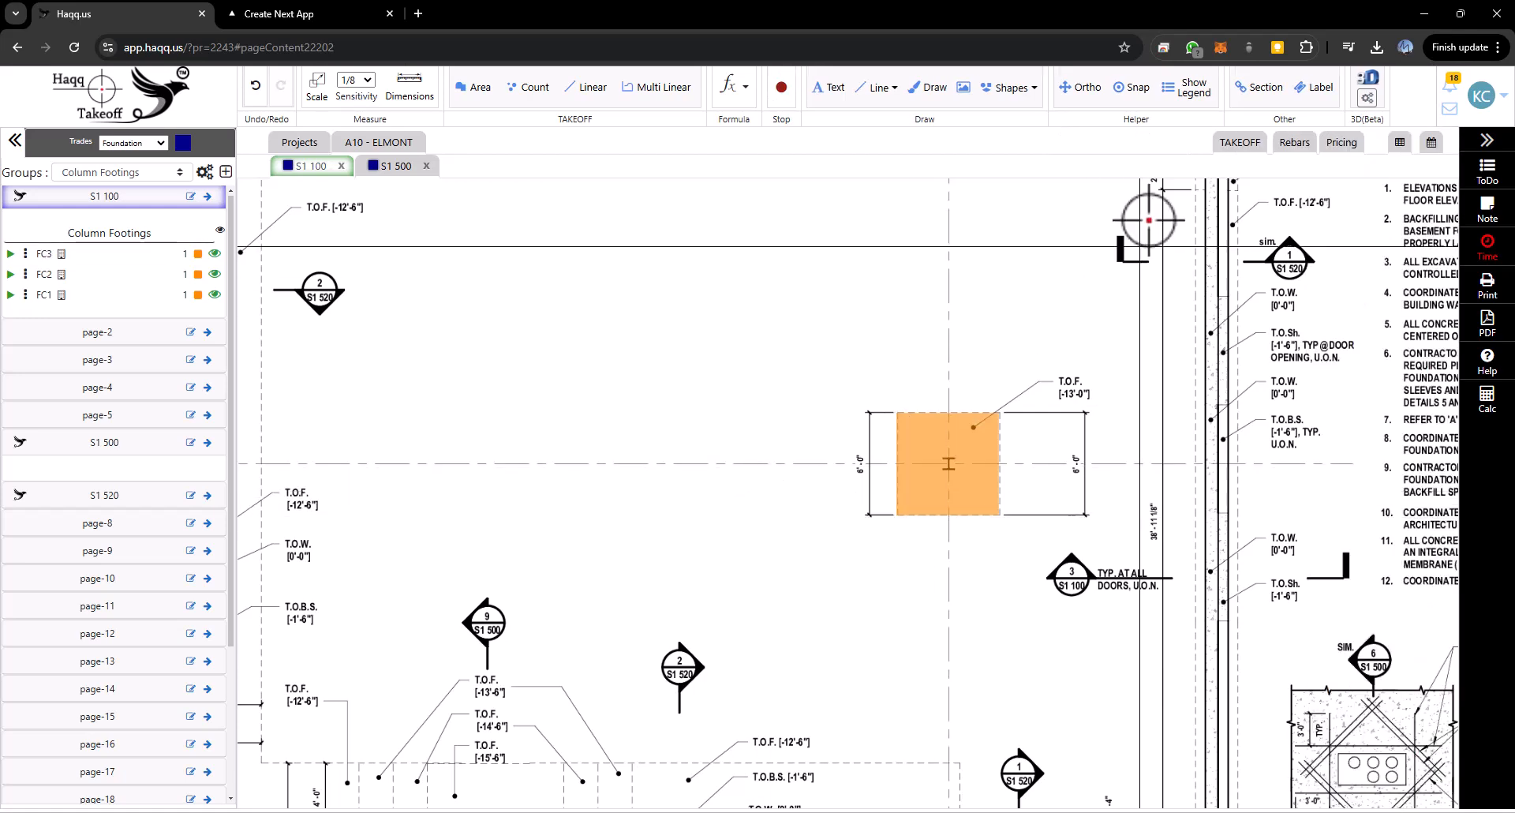
# - Open the 3D view, orbit to check the three placed footings, and close the 3D tab
pyautogui.scroll(-5, 800, 499)
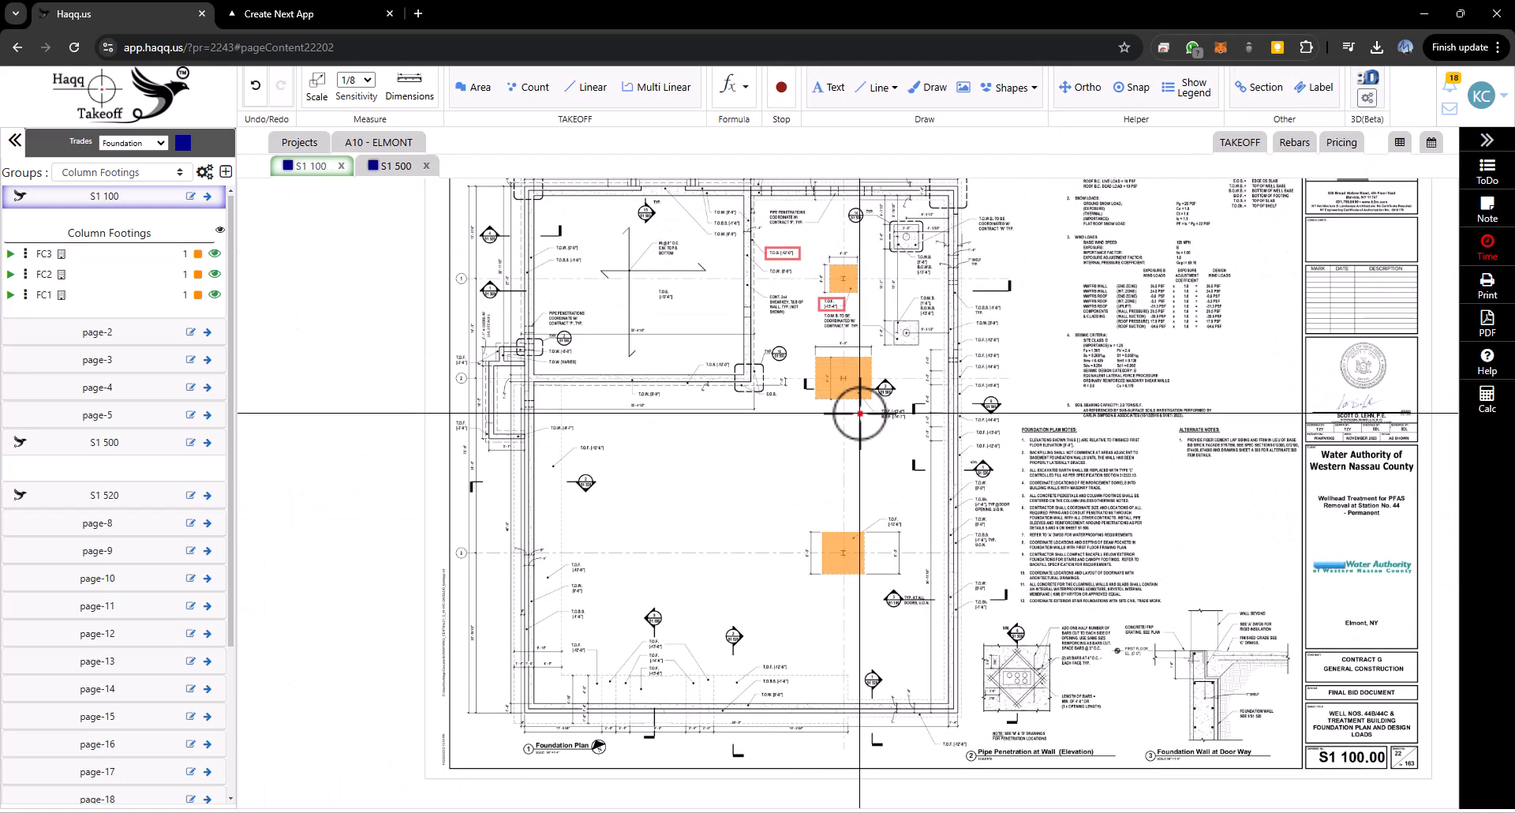
pyautogui.click(1371, 79)
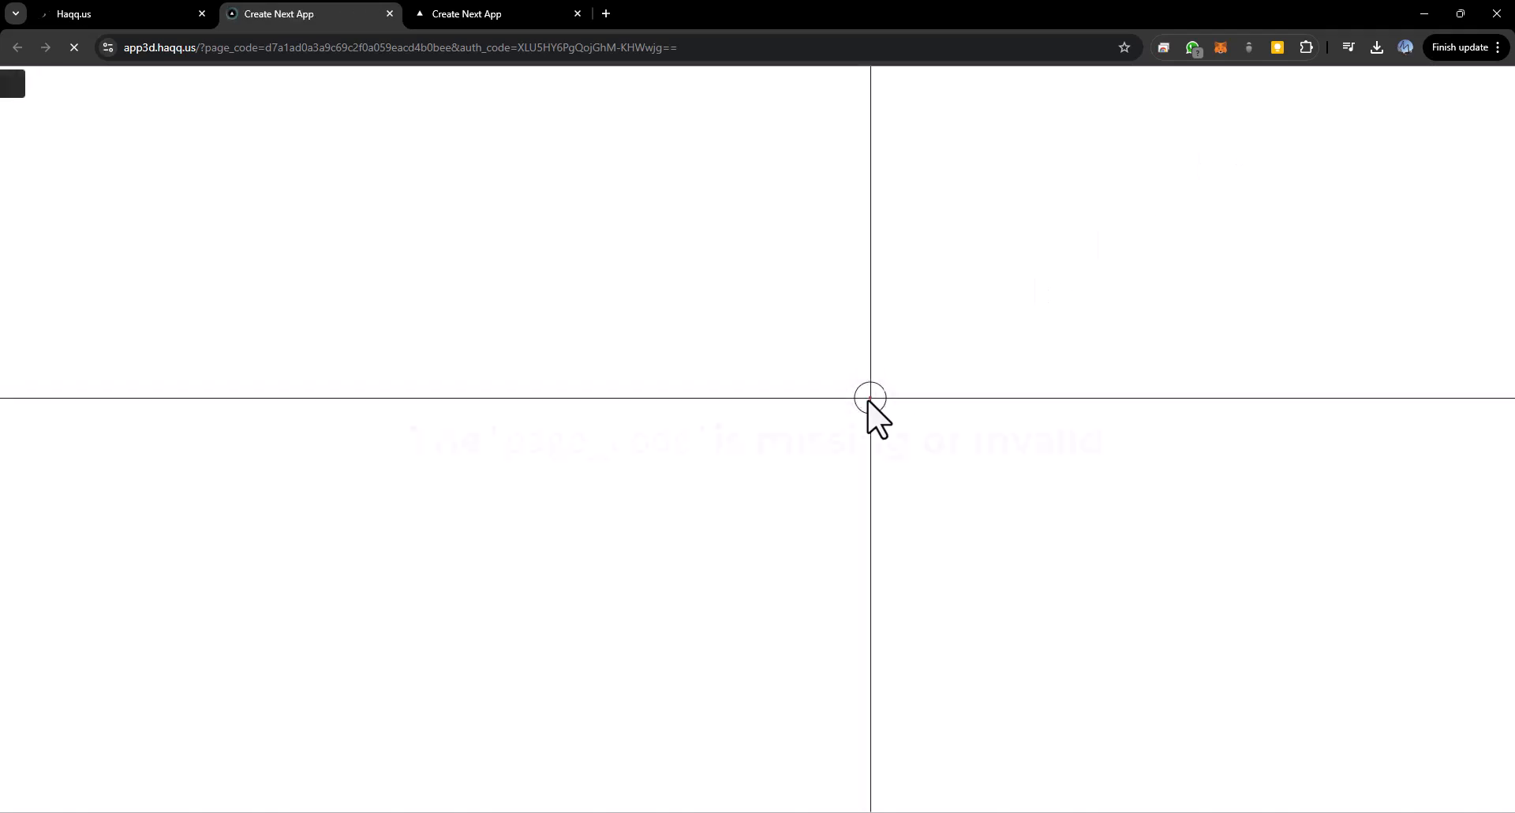
pyautogui.scroll(-3, 795, 406)
pyautogui.moveTo(838, 601); pyautogui.dragTo(842, 434)
pyautogui.moveTo(842, 634); pyautogui.dragTo(954, 509)
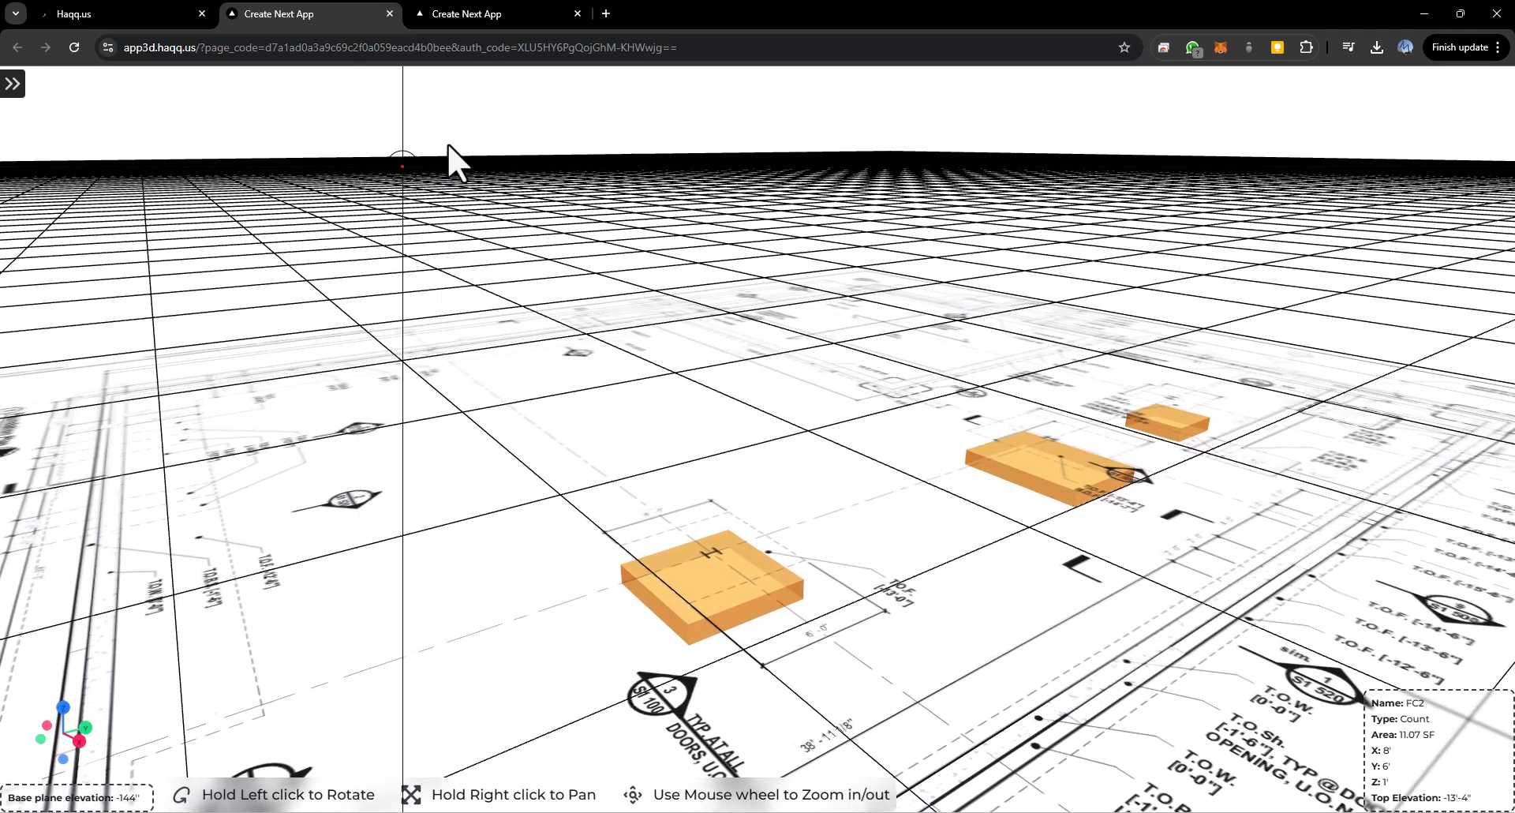
pyautogui.hotkey('ctrl', 'w')
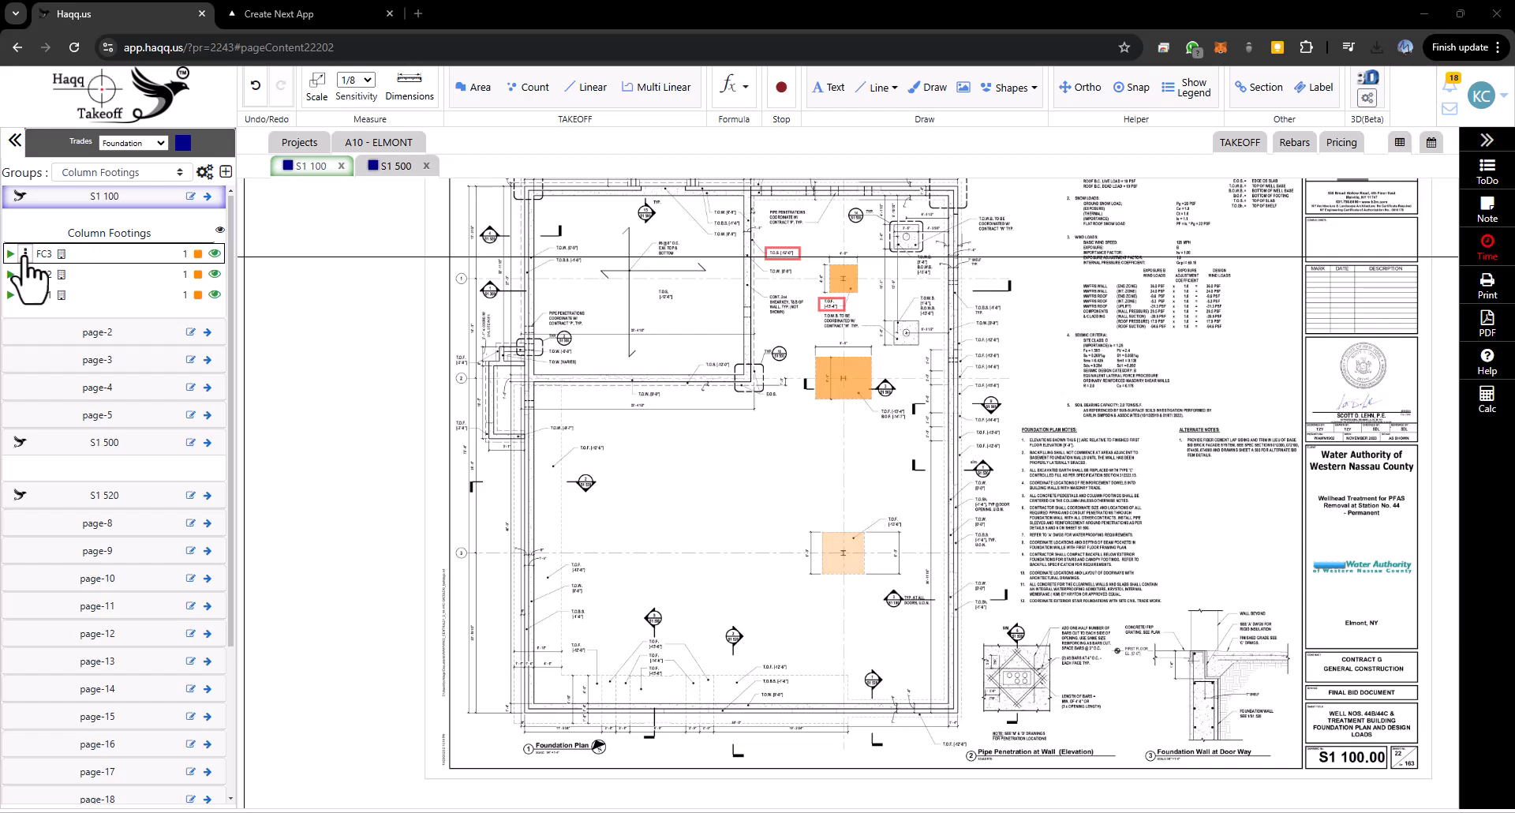
# - Open the FC3 count's rebar list, from the group and from the placed footing, and close it
pyautogui.click(25, 254)
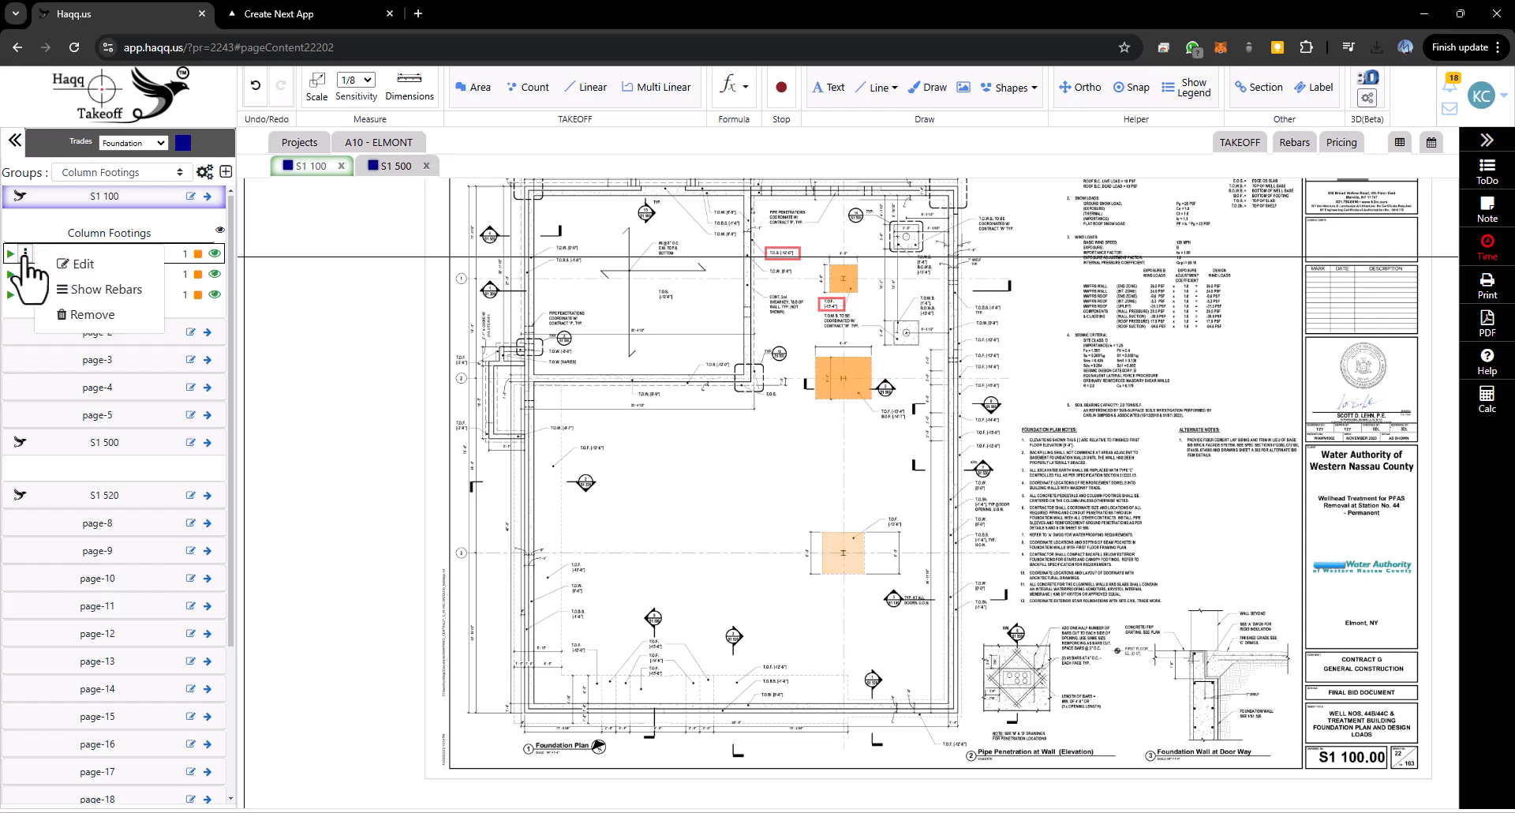
pyautogui.click(106, 291)
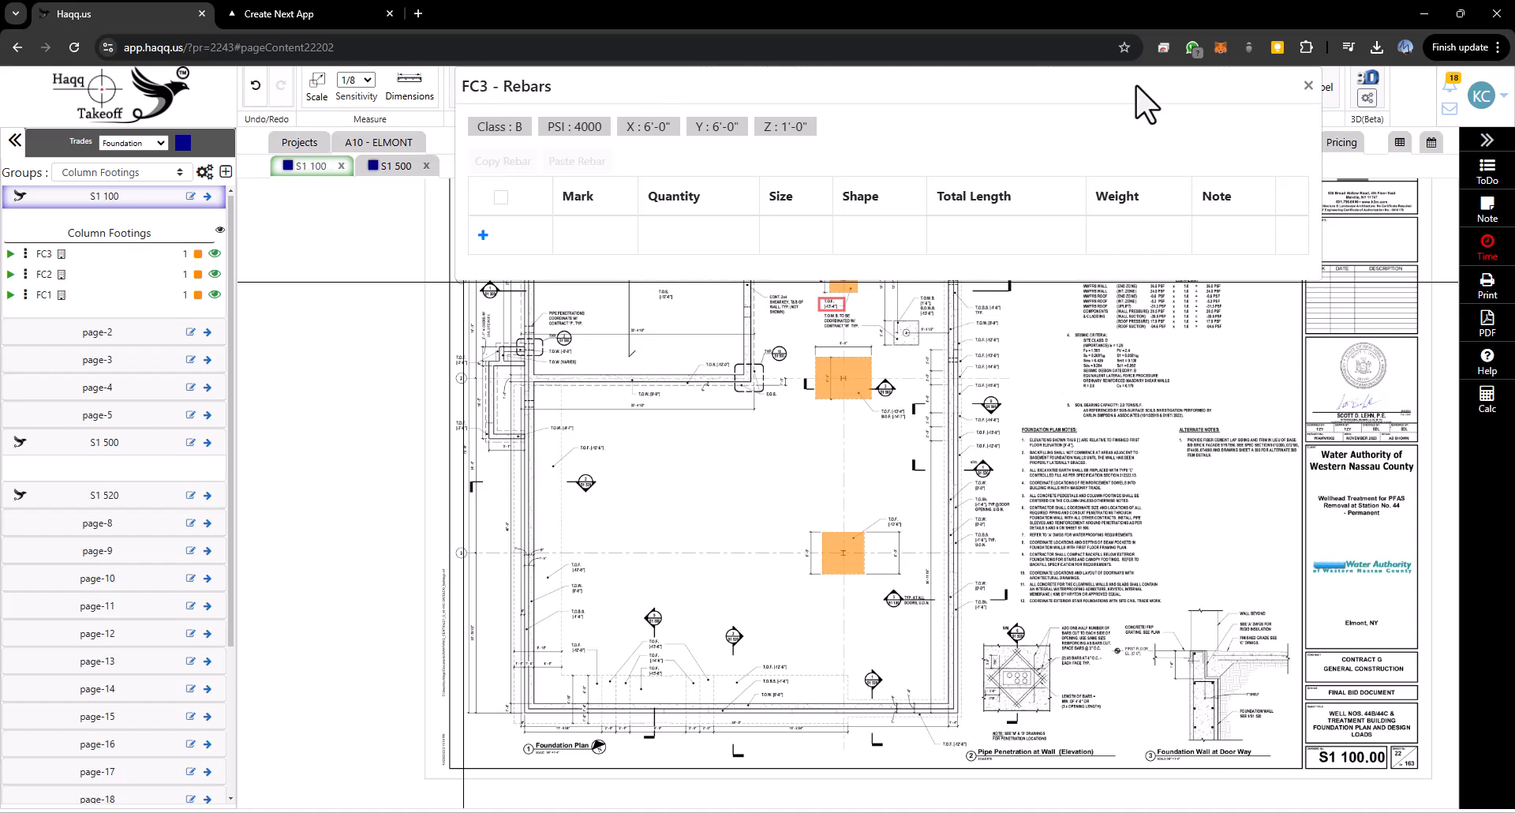
pyautogui.click(1308, 87)
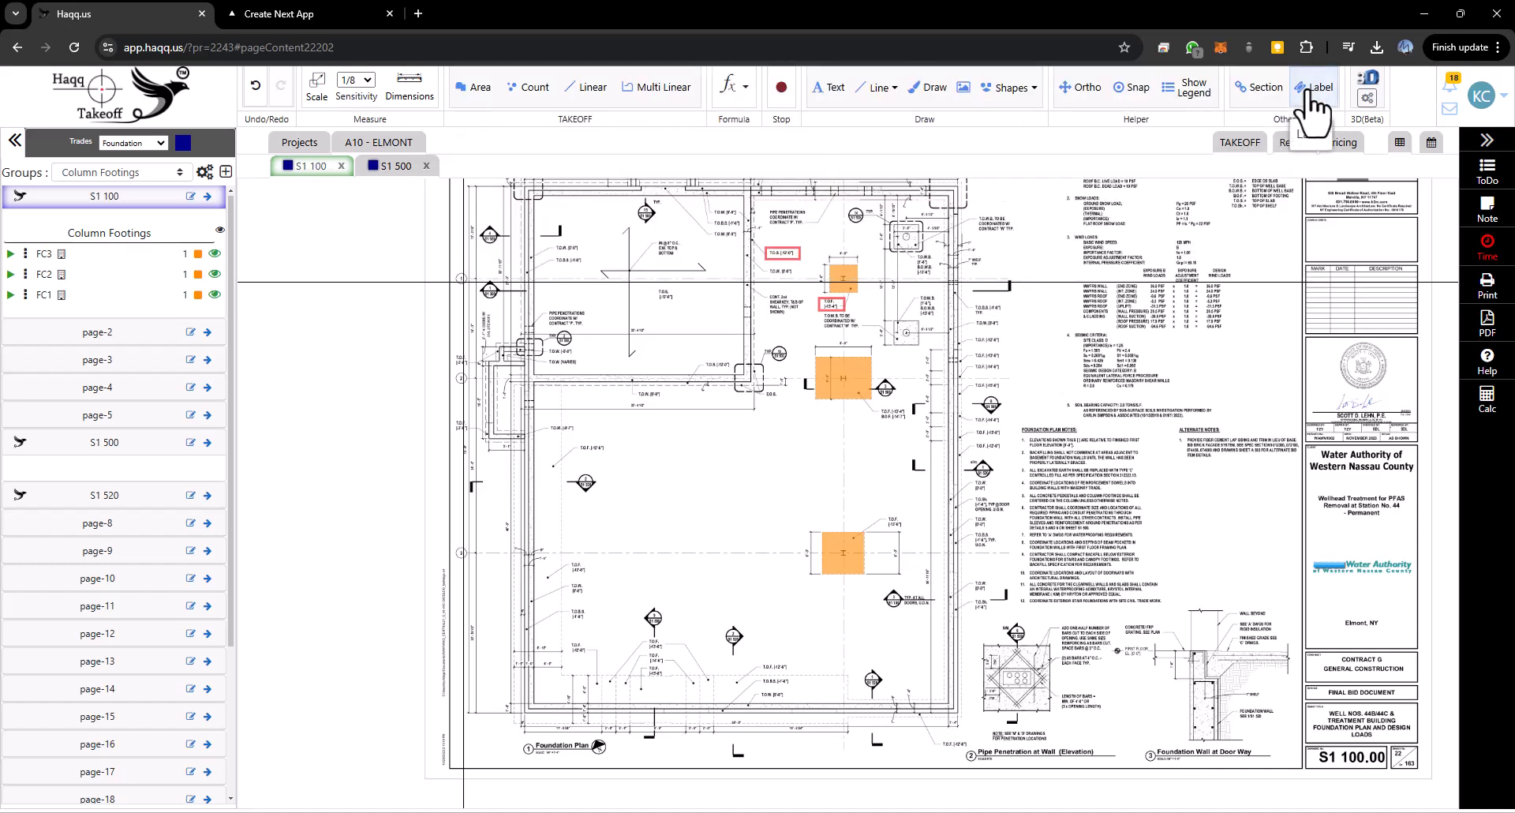
pyautogui.rightClick(834, 561)
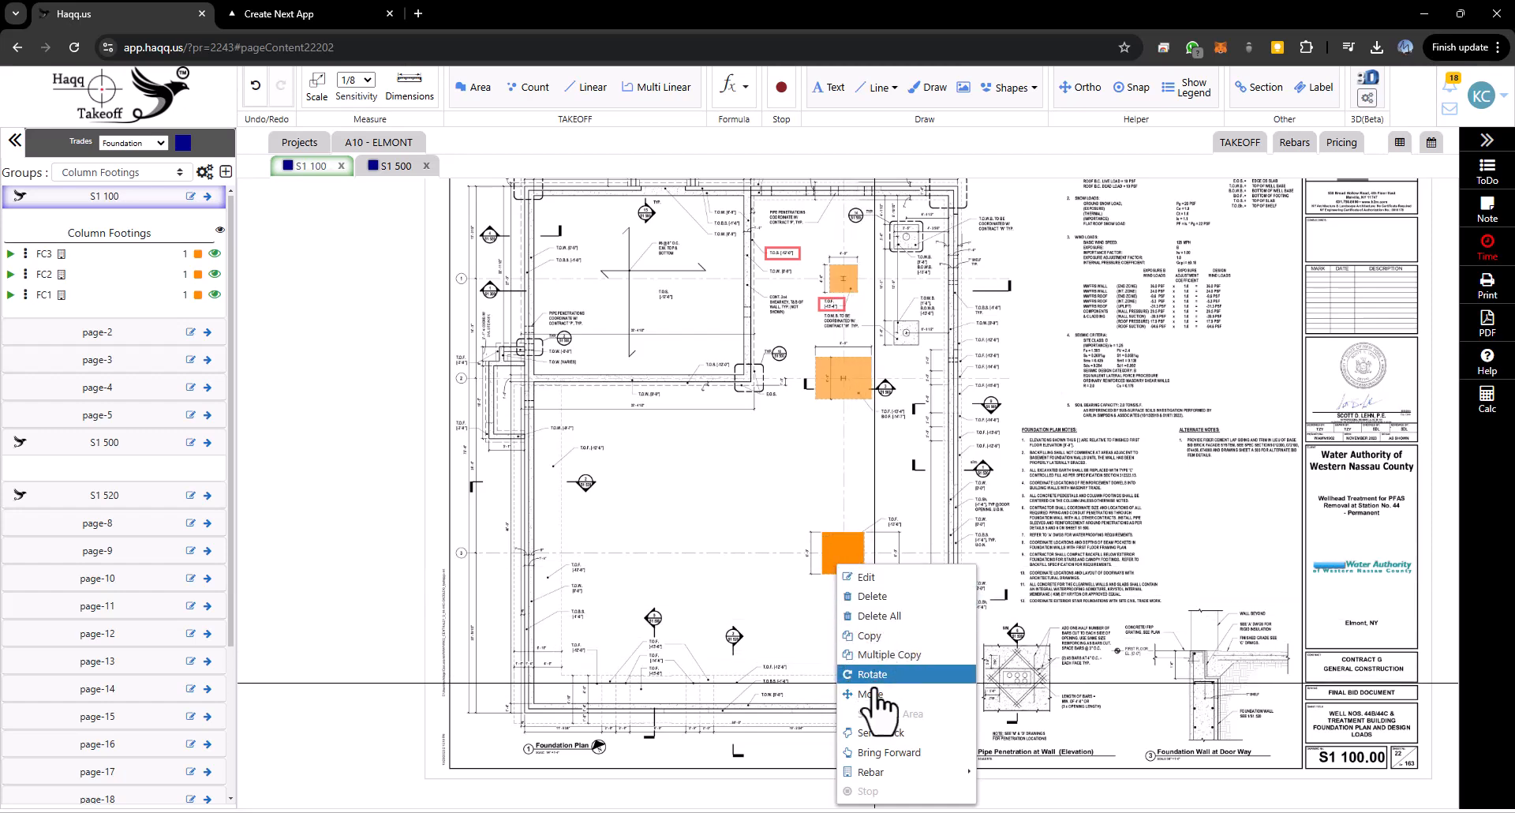
pyautogui.moveTo(882, 769)
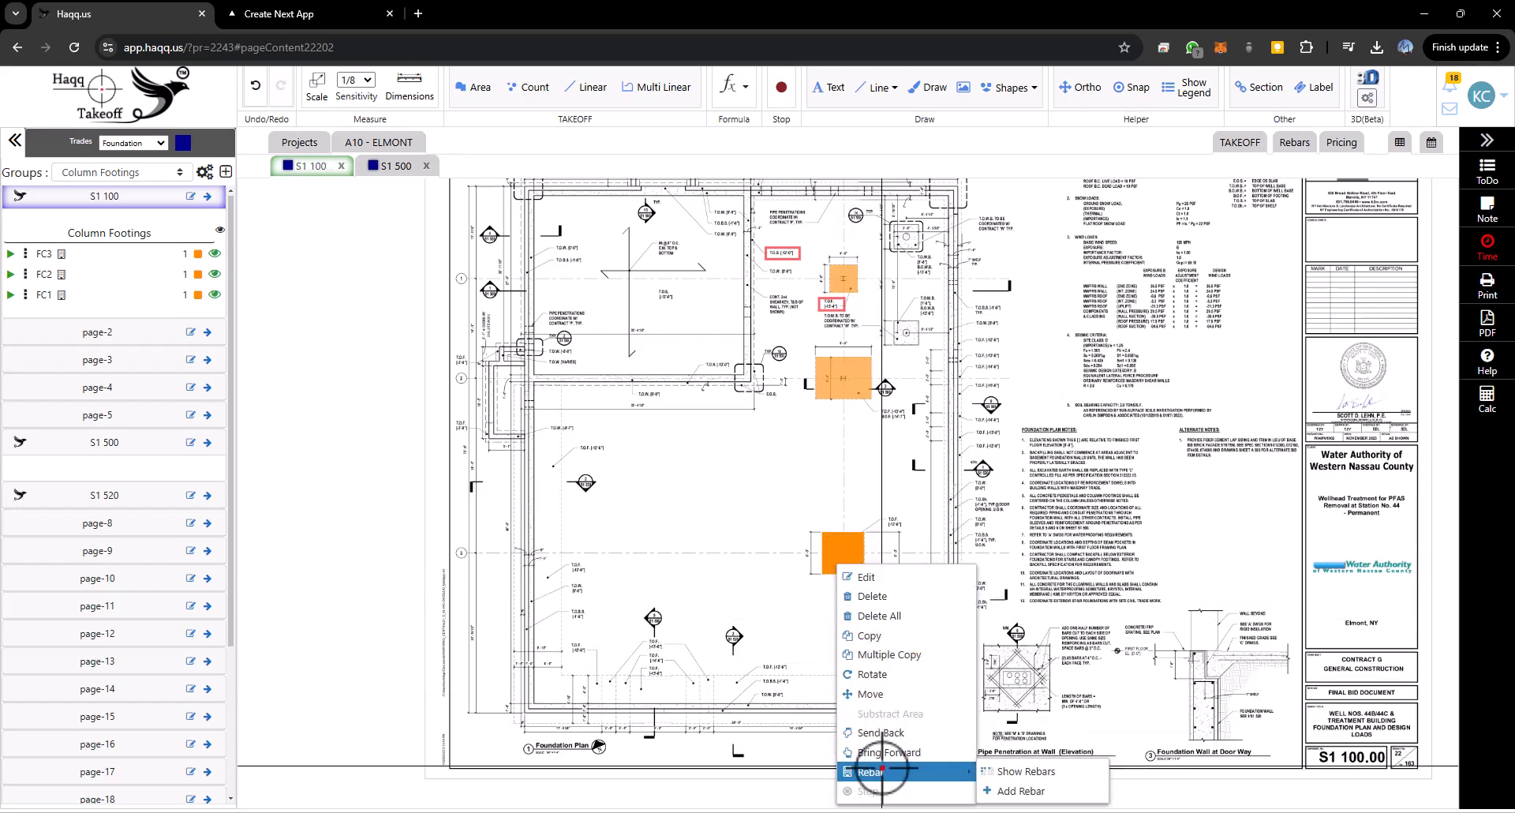
pyautogui.click(1024, 772)
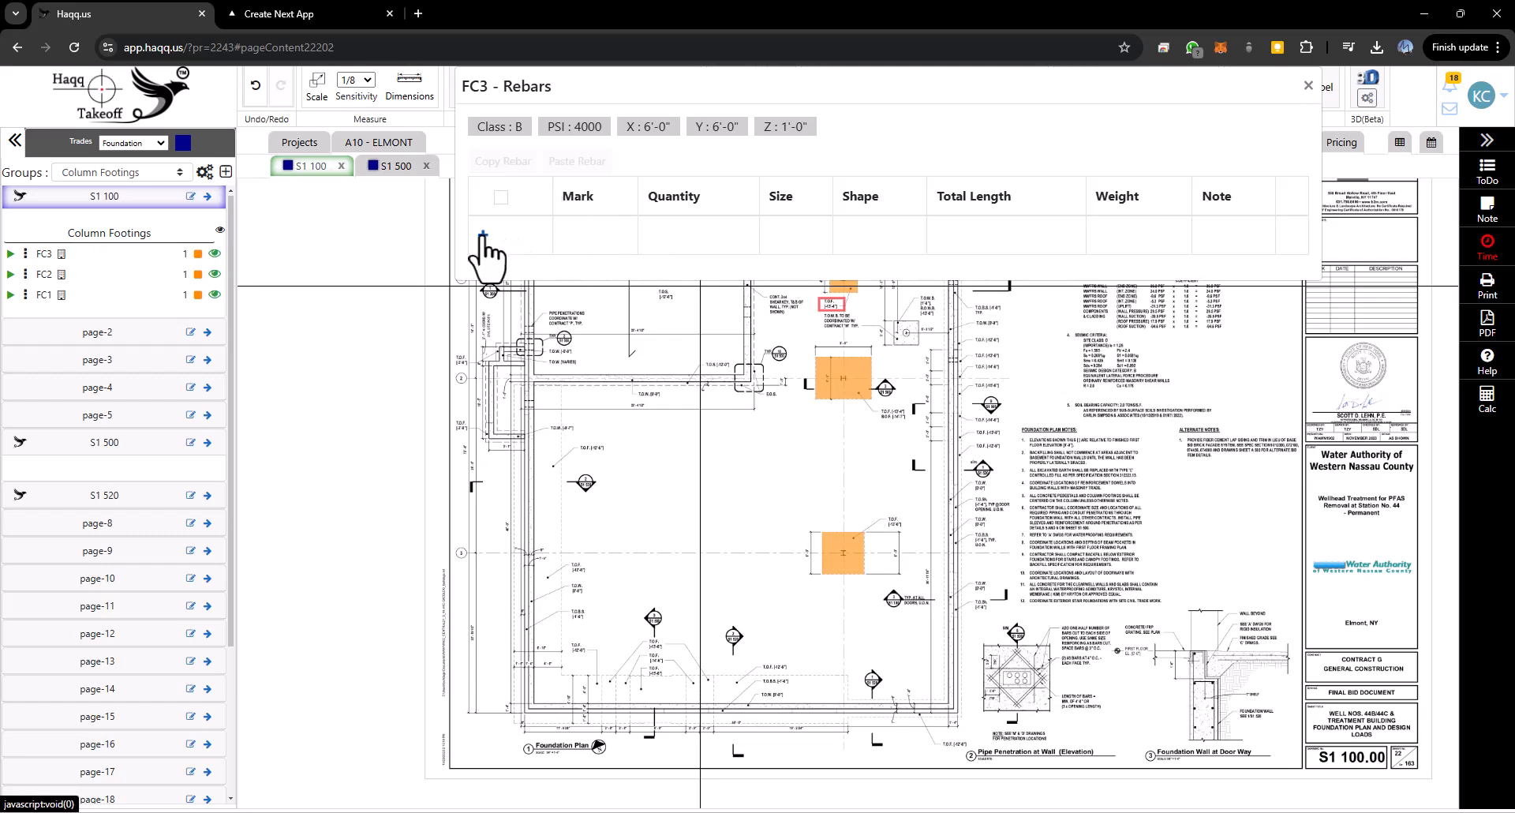
pyautogui.click(1307, 87)
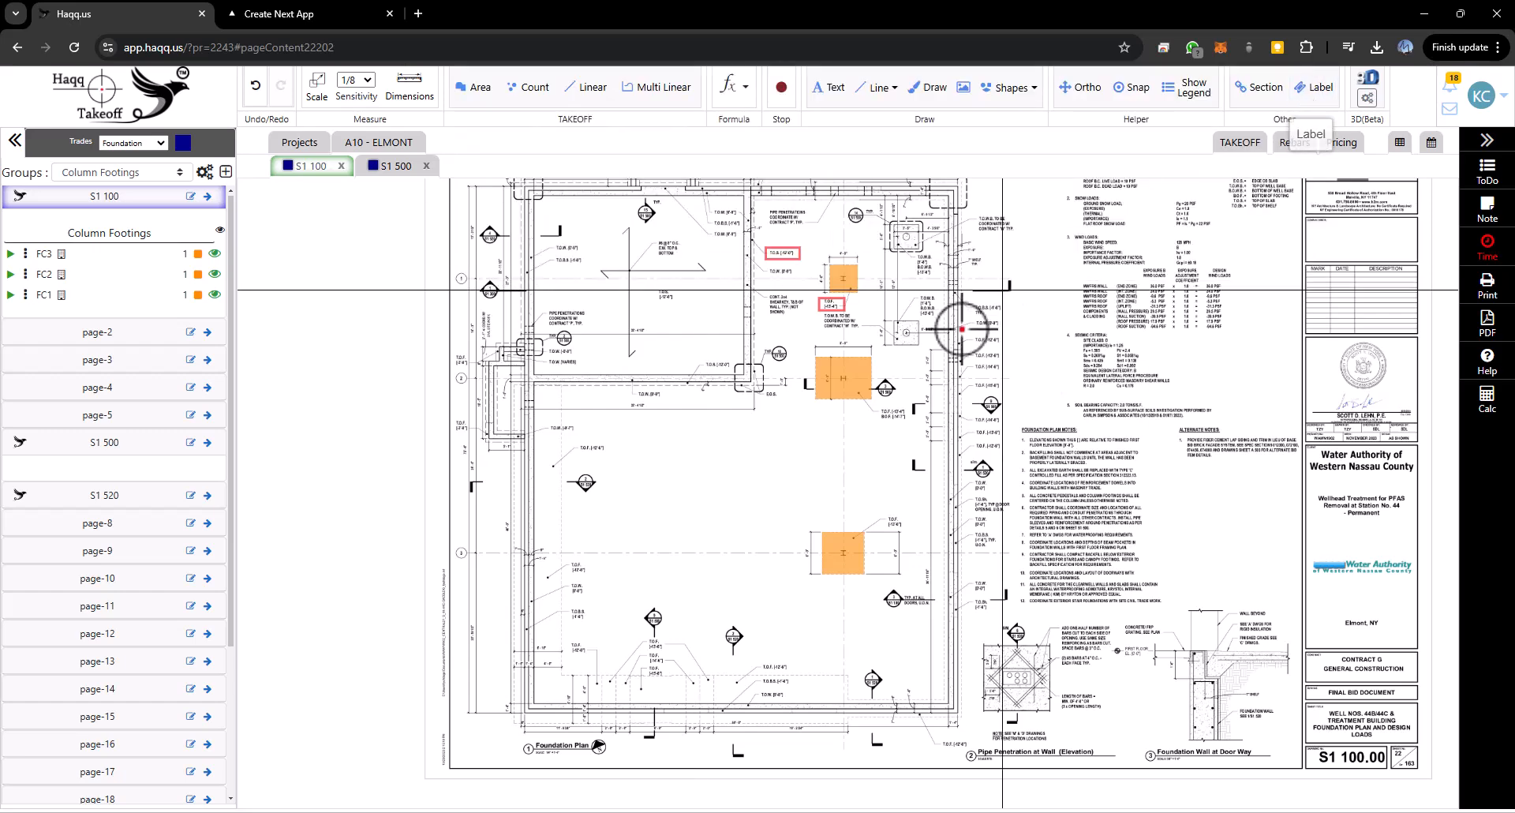
pyautogui.rightClick(842, 545)
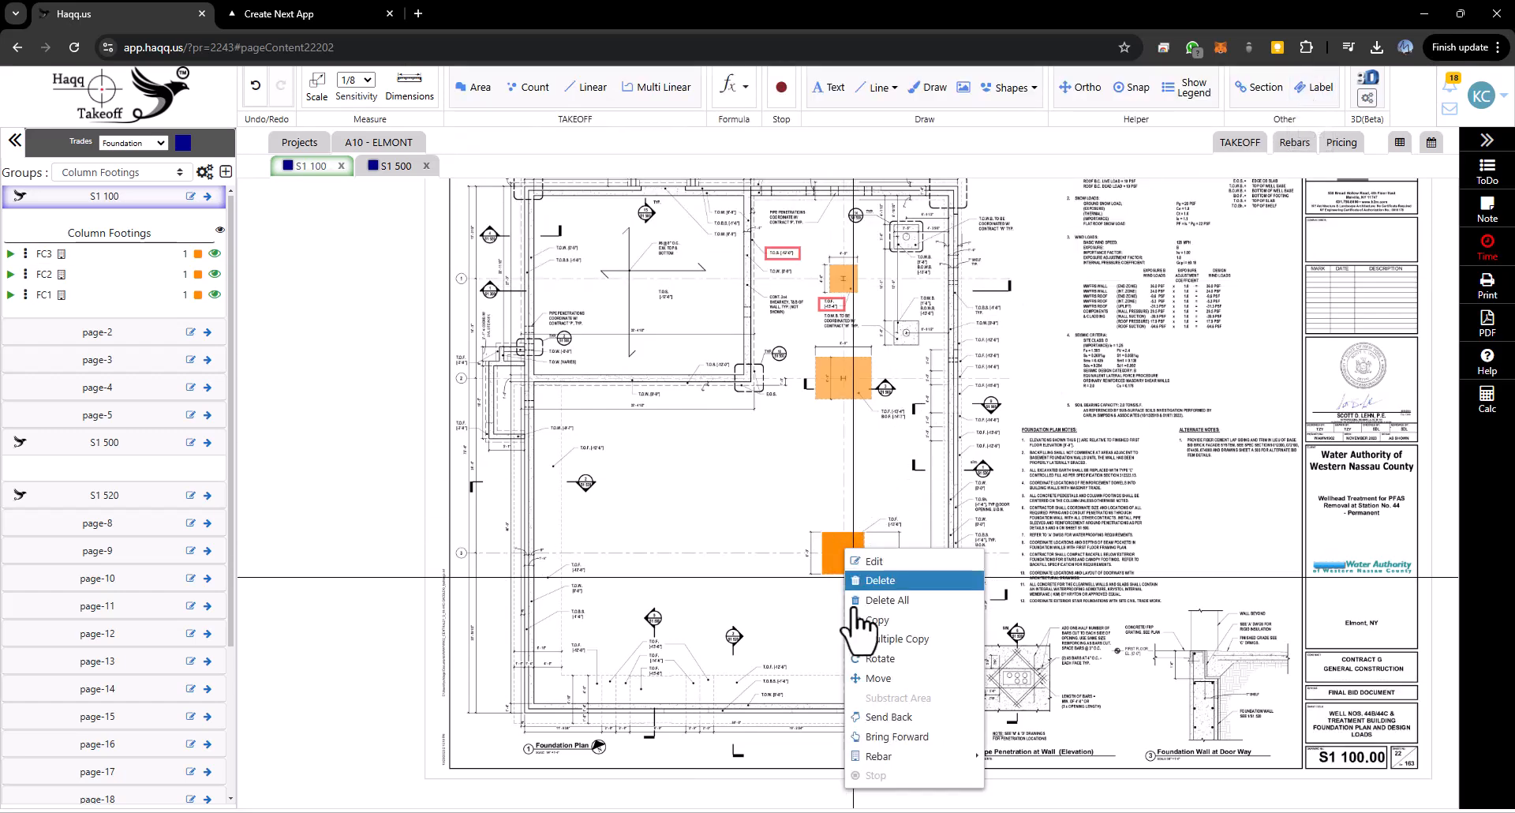
pyautogui.moveTo(892, 759)
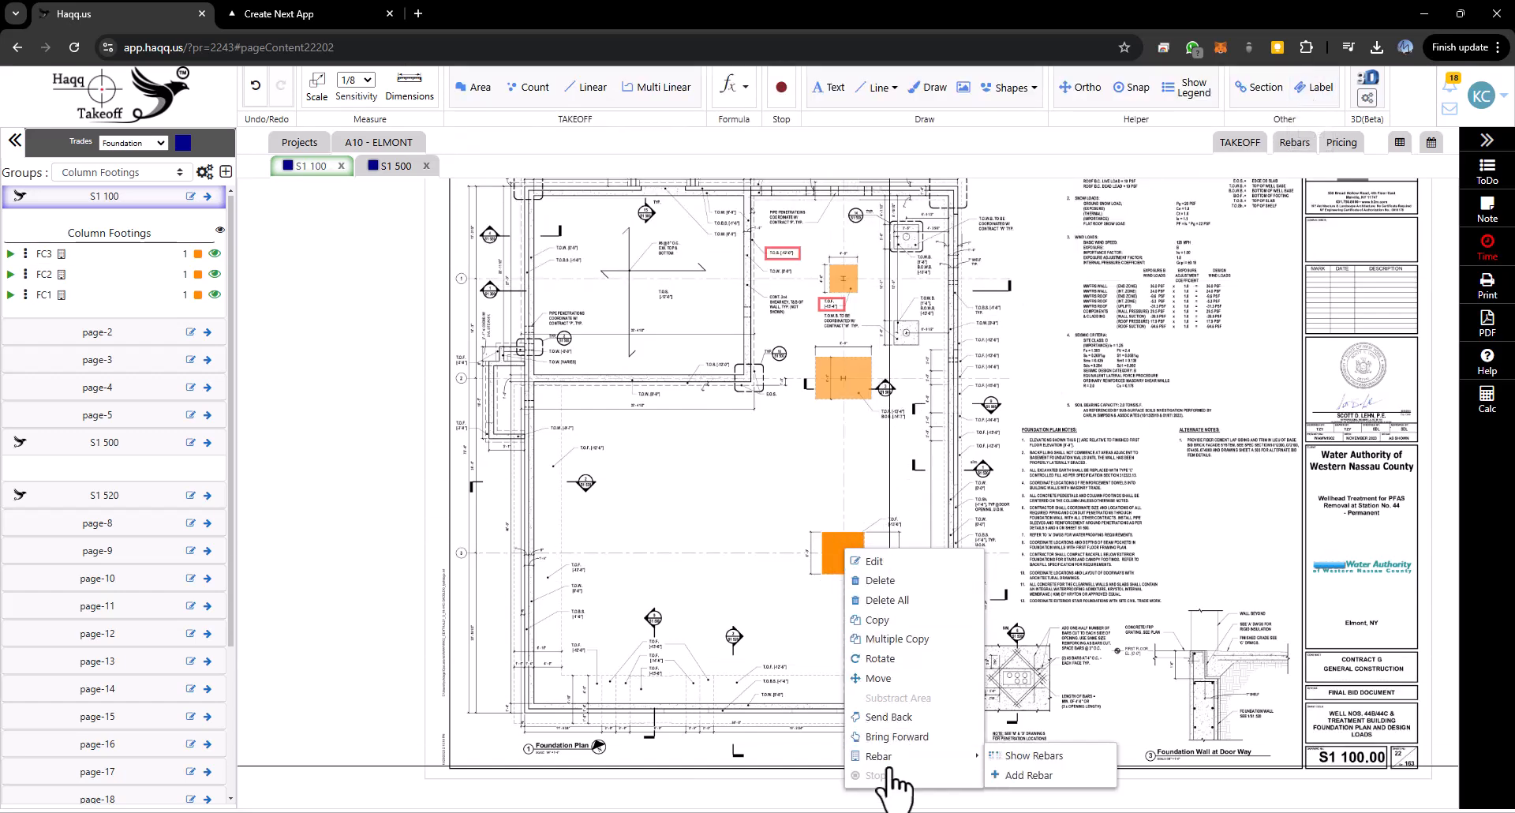
pyautogui.click(1031, 775)
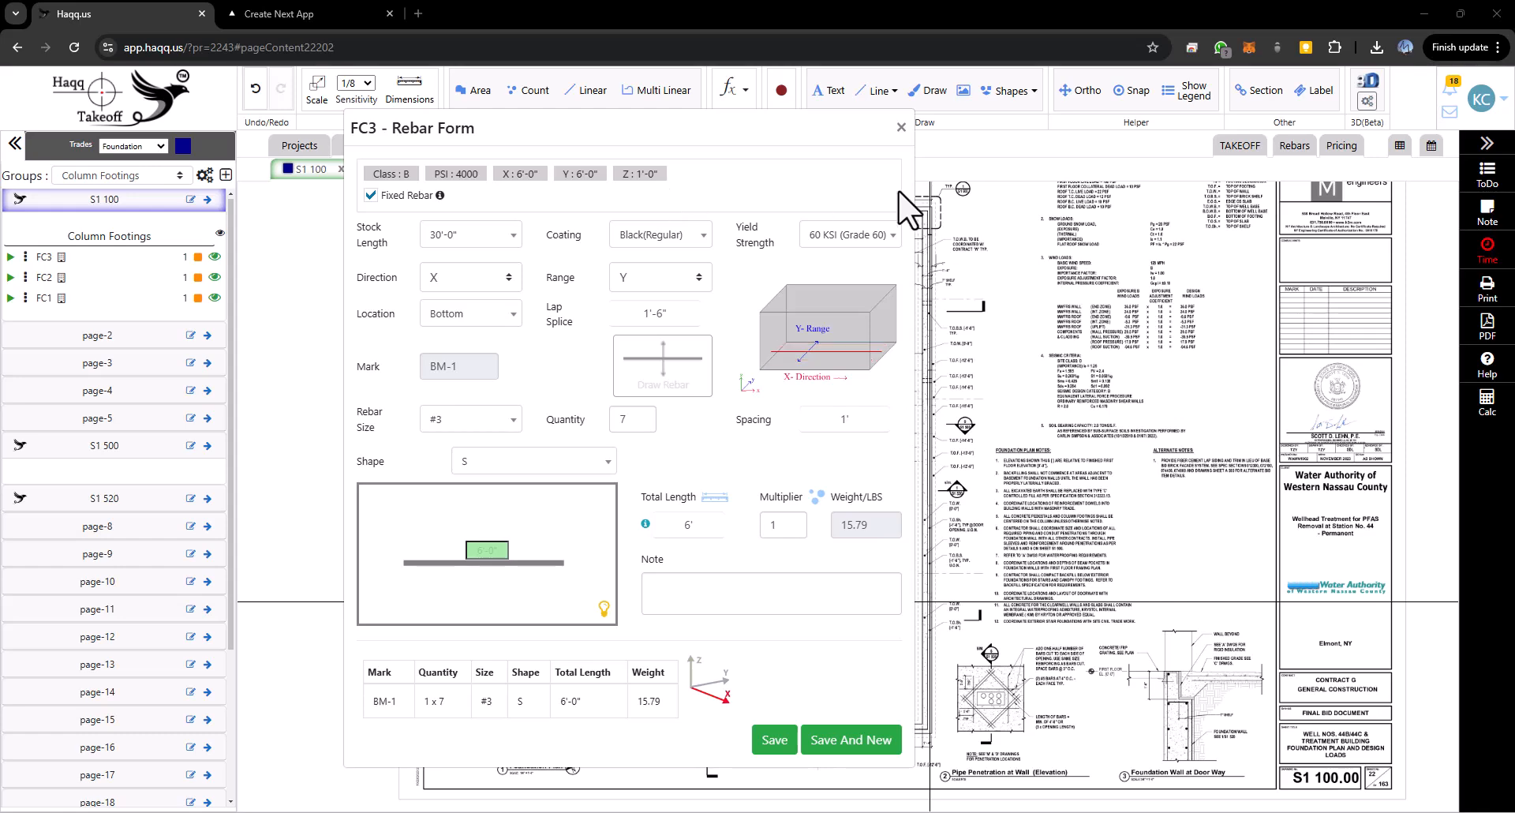
pyautogui.click(901, 127)
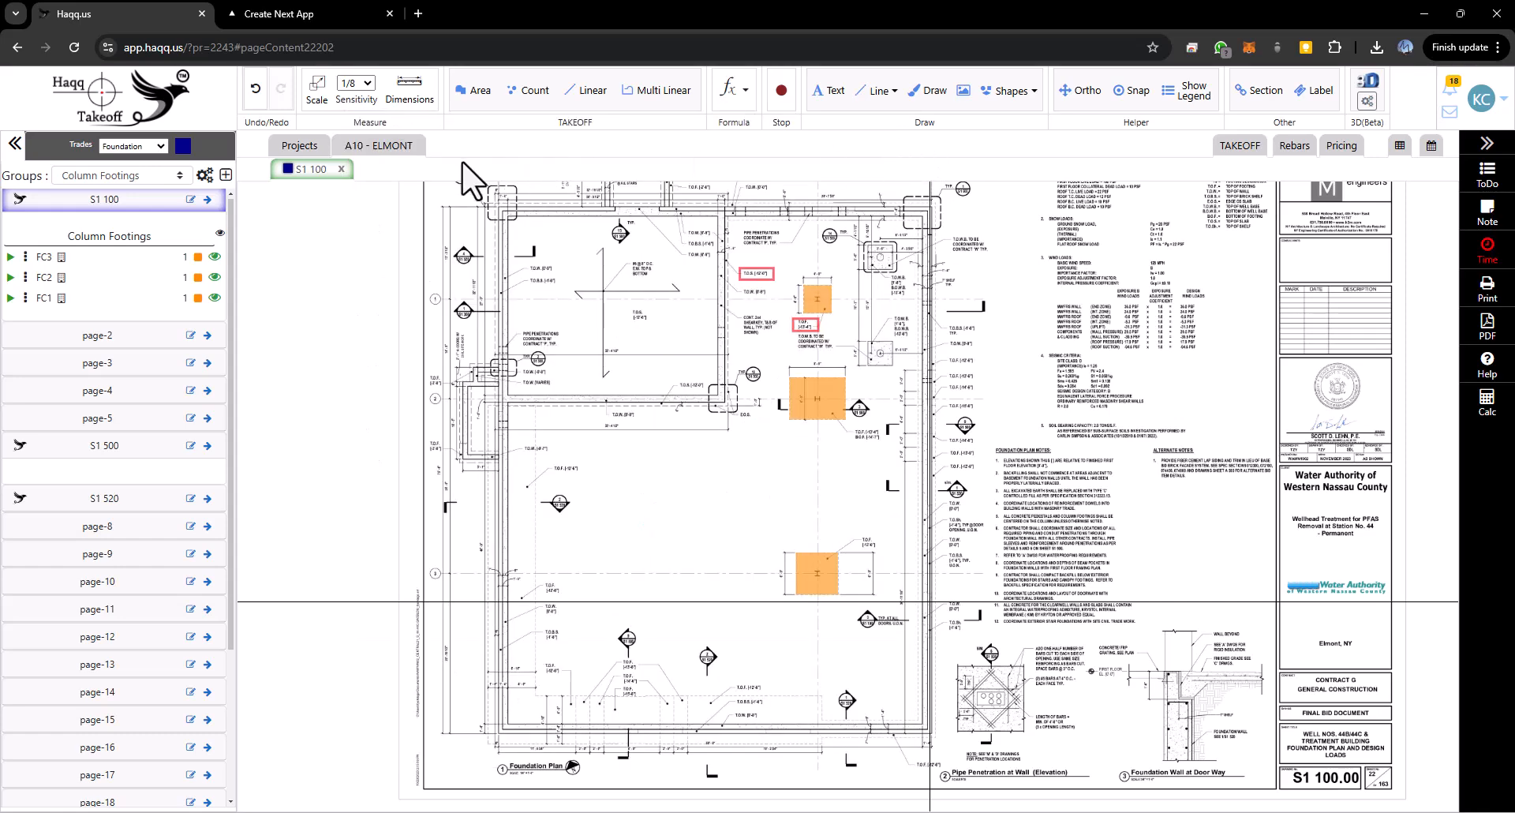
# - Open sheet S1 500 to view the Interior Footing Detail
pyautogui.click(357, 148)
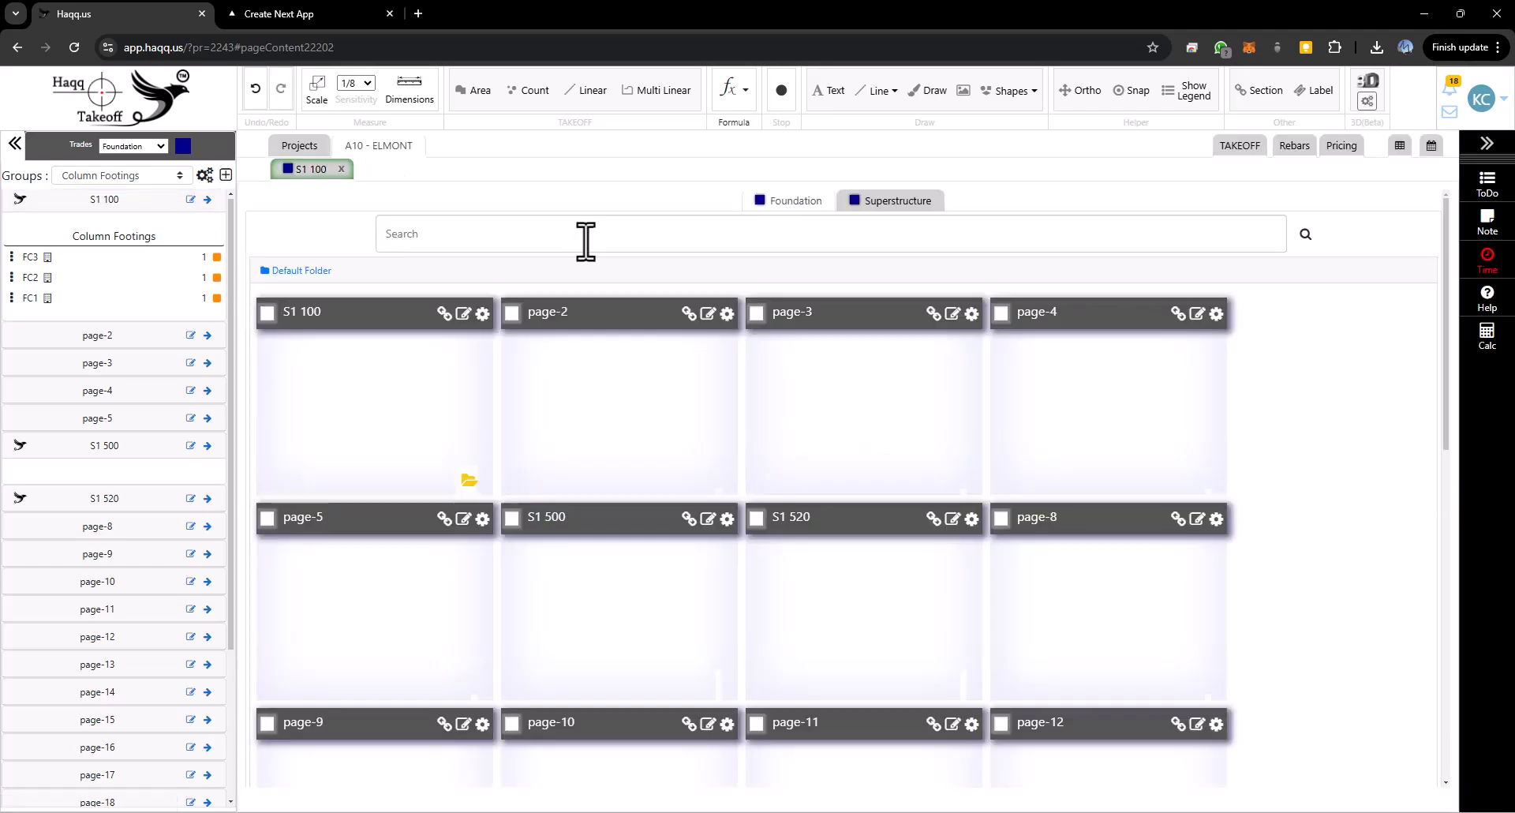
pyautogui.moveTo(576, 586)
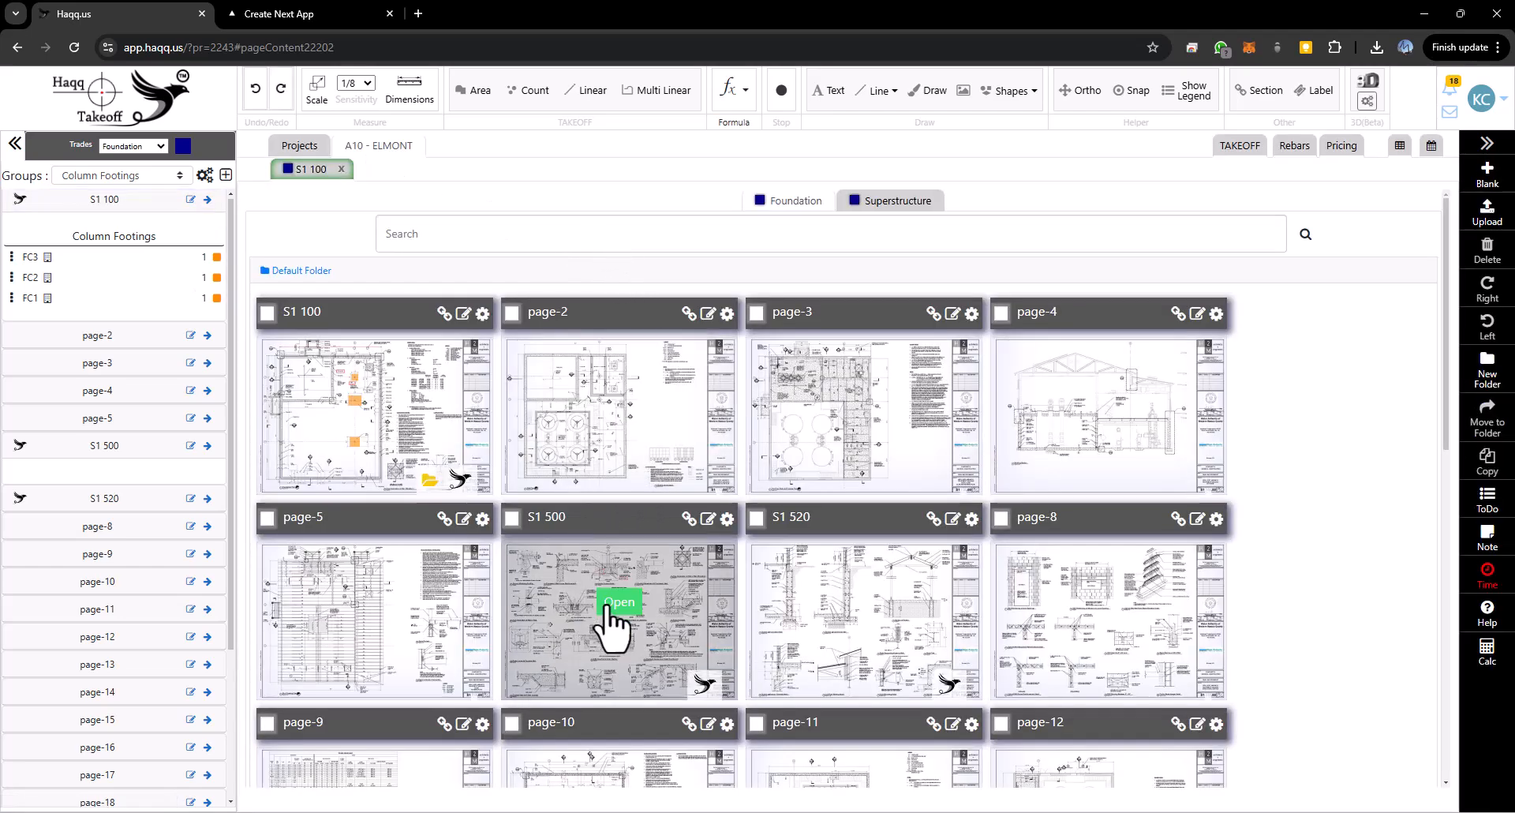
pyautogui.click(612, 603)
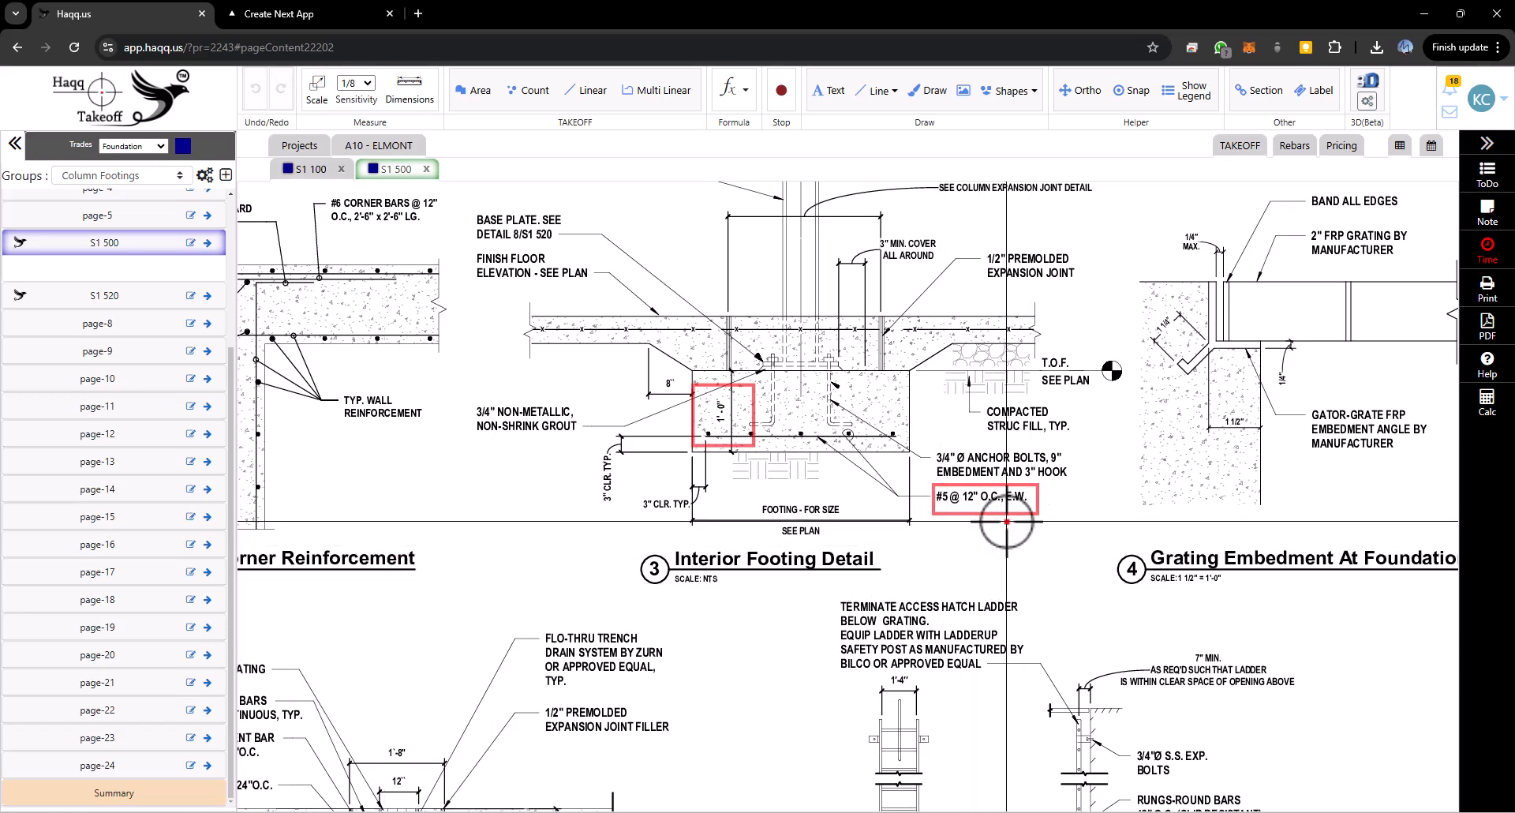
pyautogui.scroll(3, 136, 382)
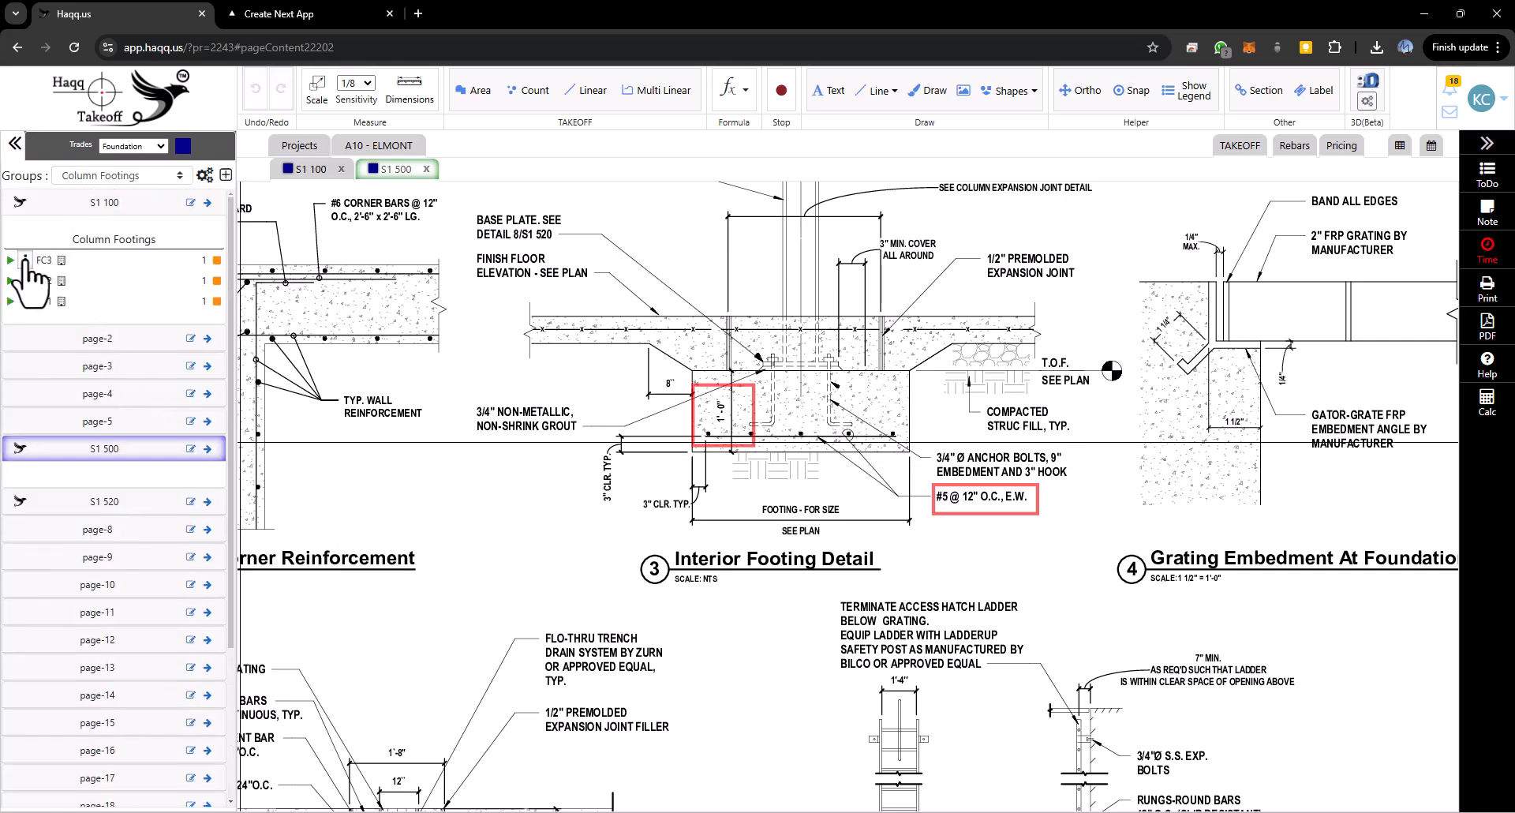
pyautogui.click(26, 260)
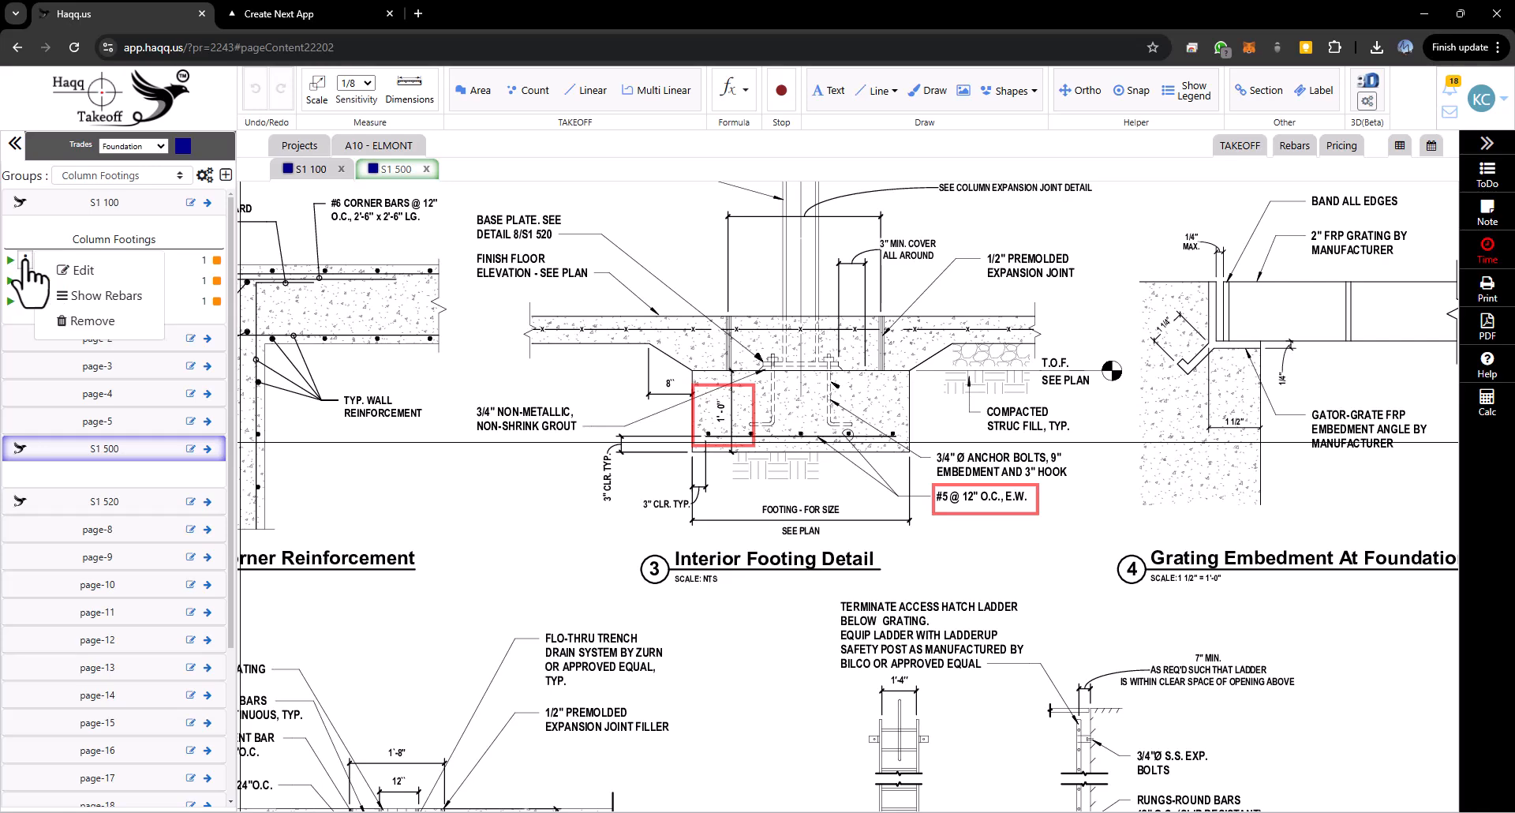
pyautogui.click(78, 296)
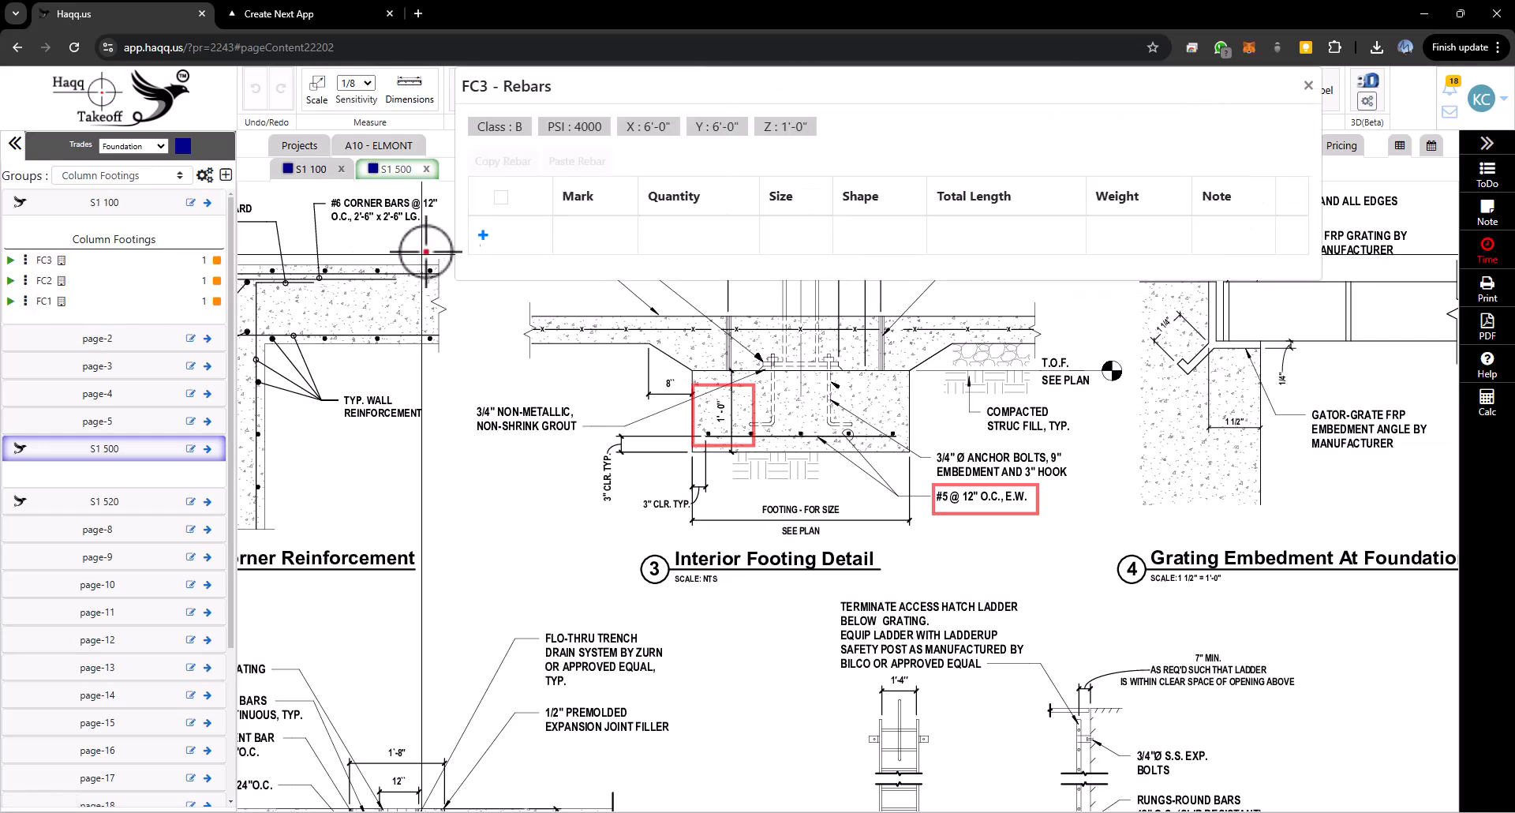
pyautogui.click(483, 235)
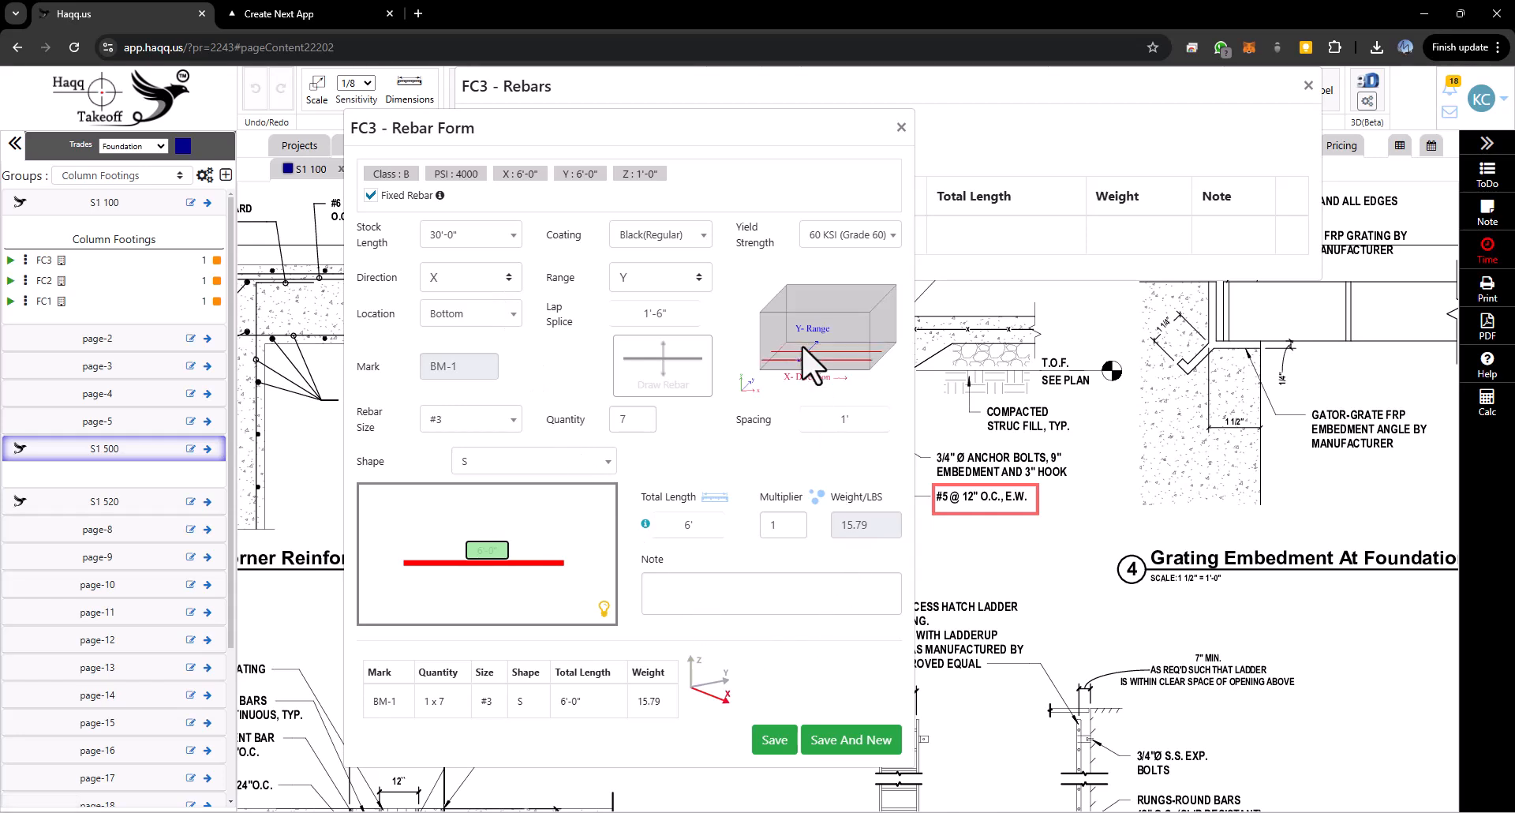
pyautogui.click(901, 127)
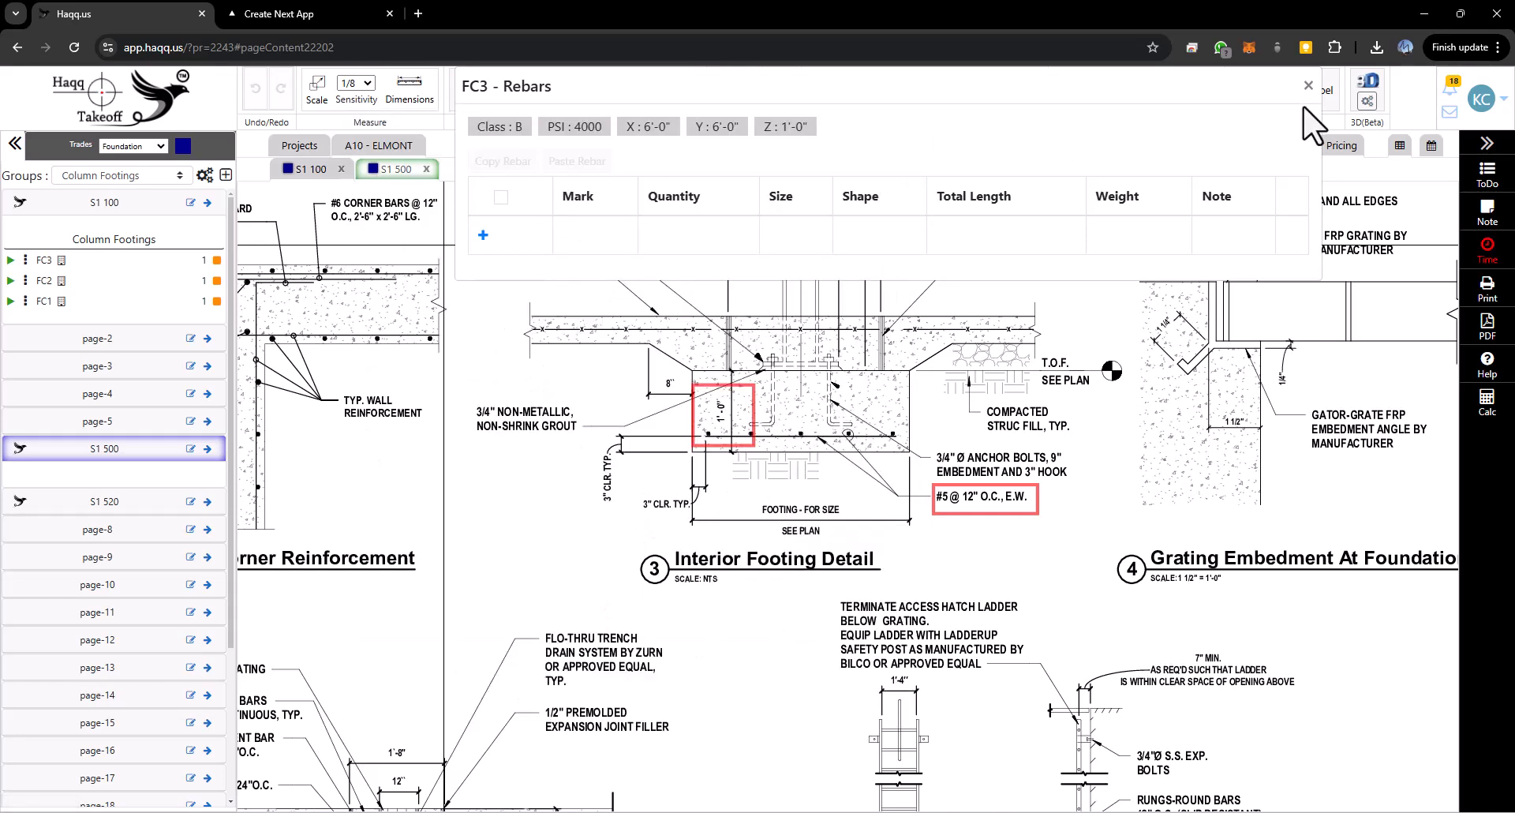
pyautogui.click(1294, 81)
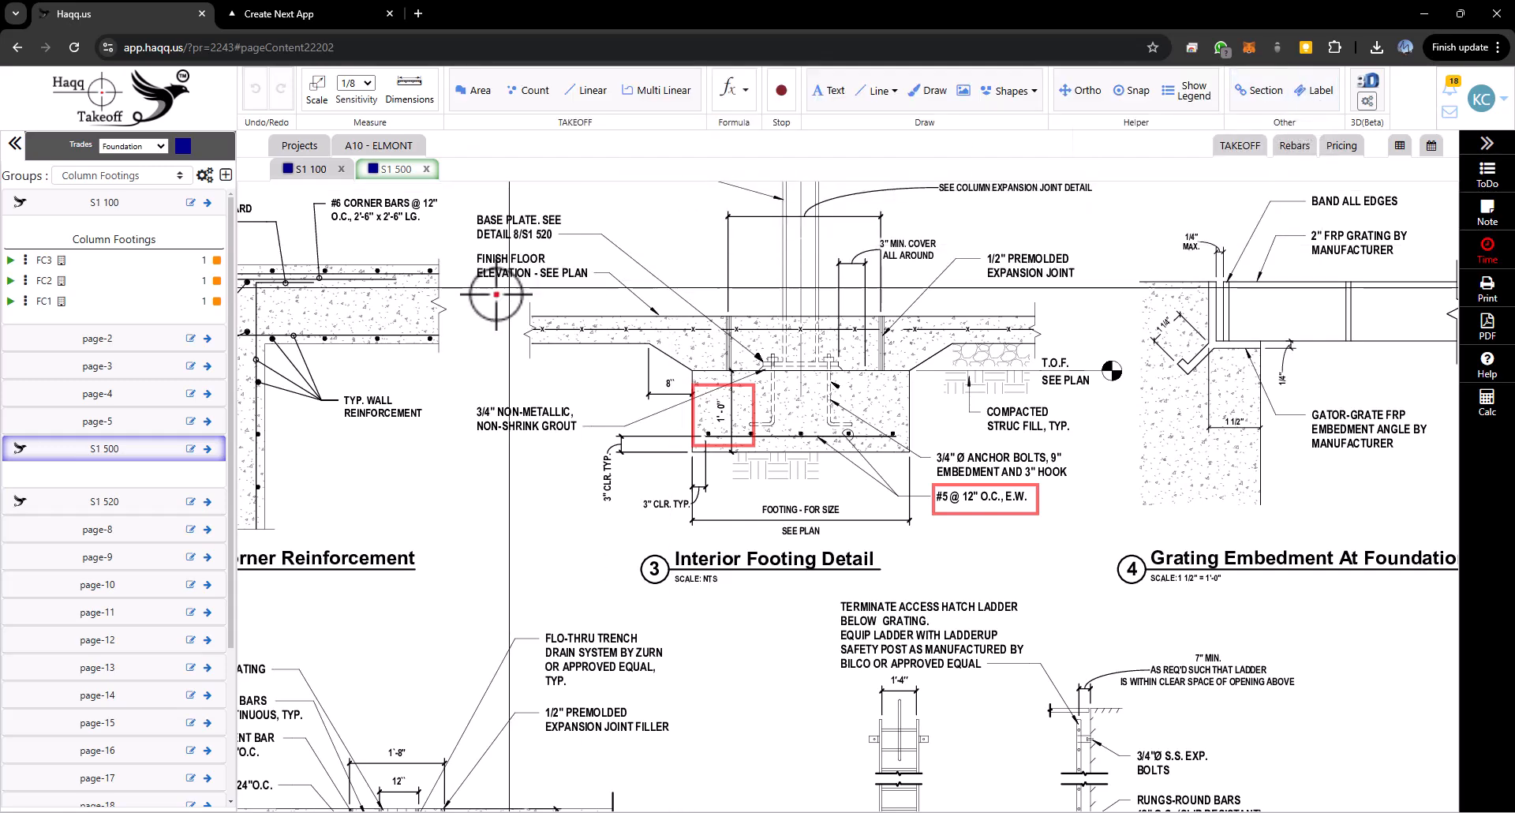
# - Split the S1 500 sheet to the right beside S1 100 and frame the Interior Footing Detail
pyautogui.rightClick(392, 170)
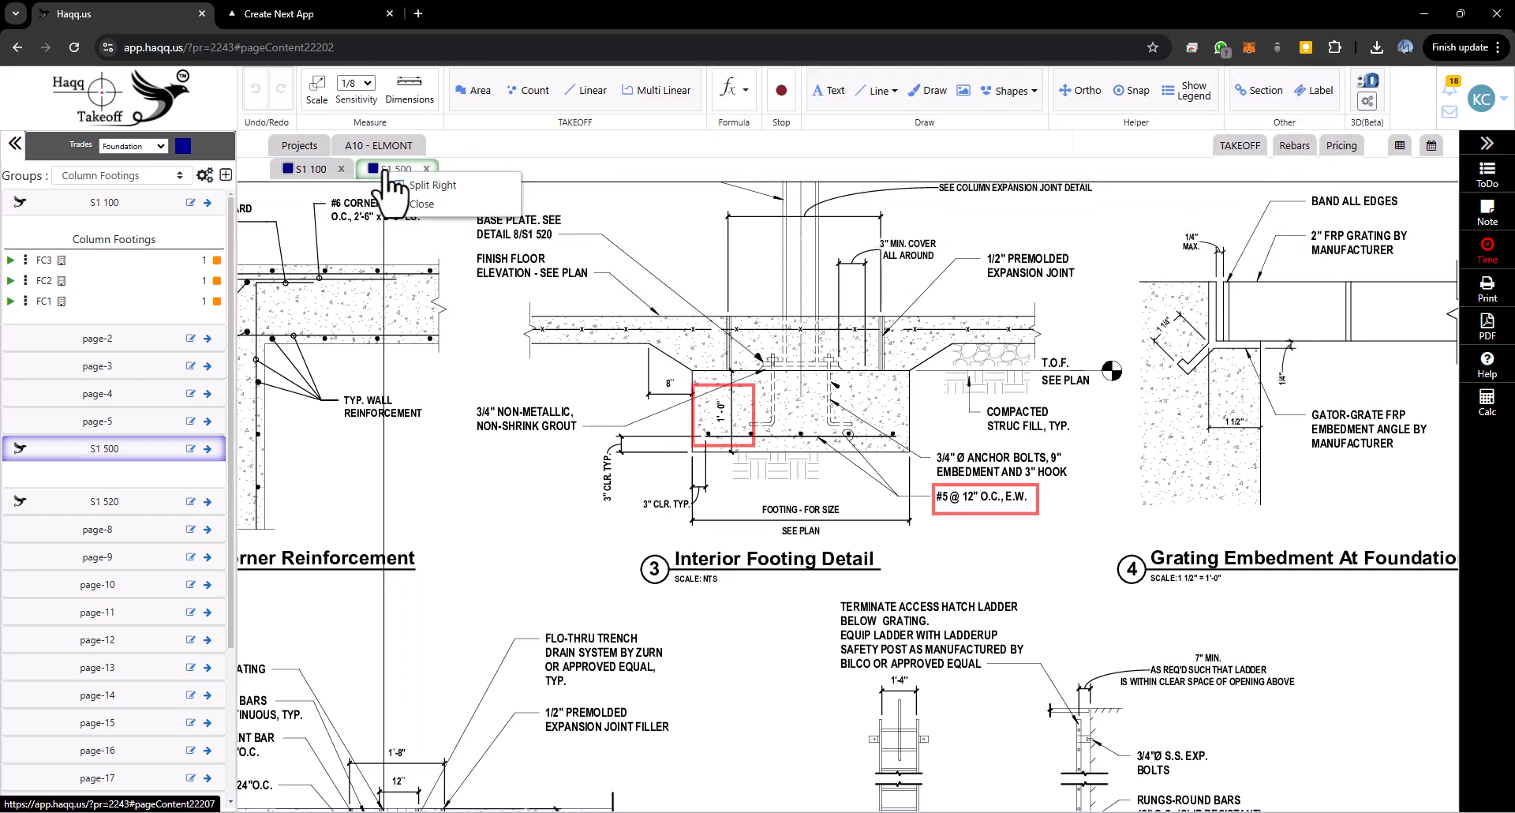
pyautogui.click(433, 187)
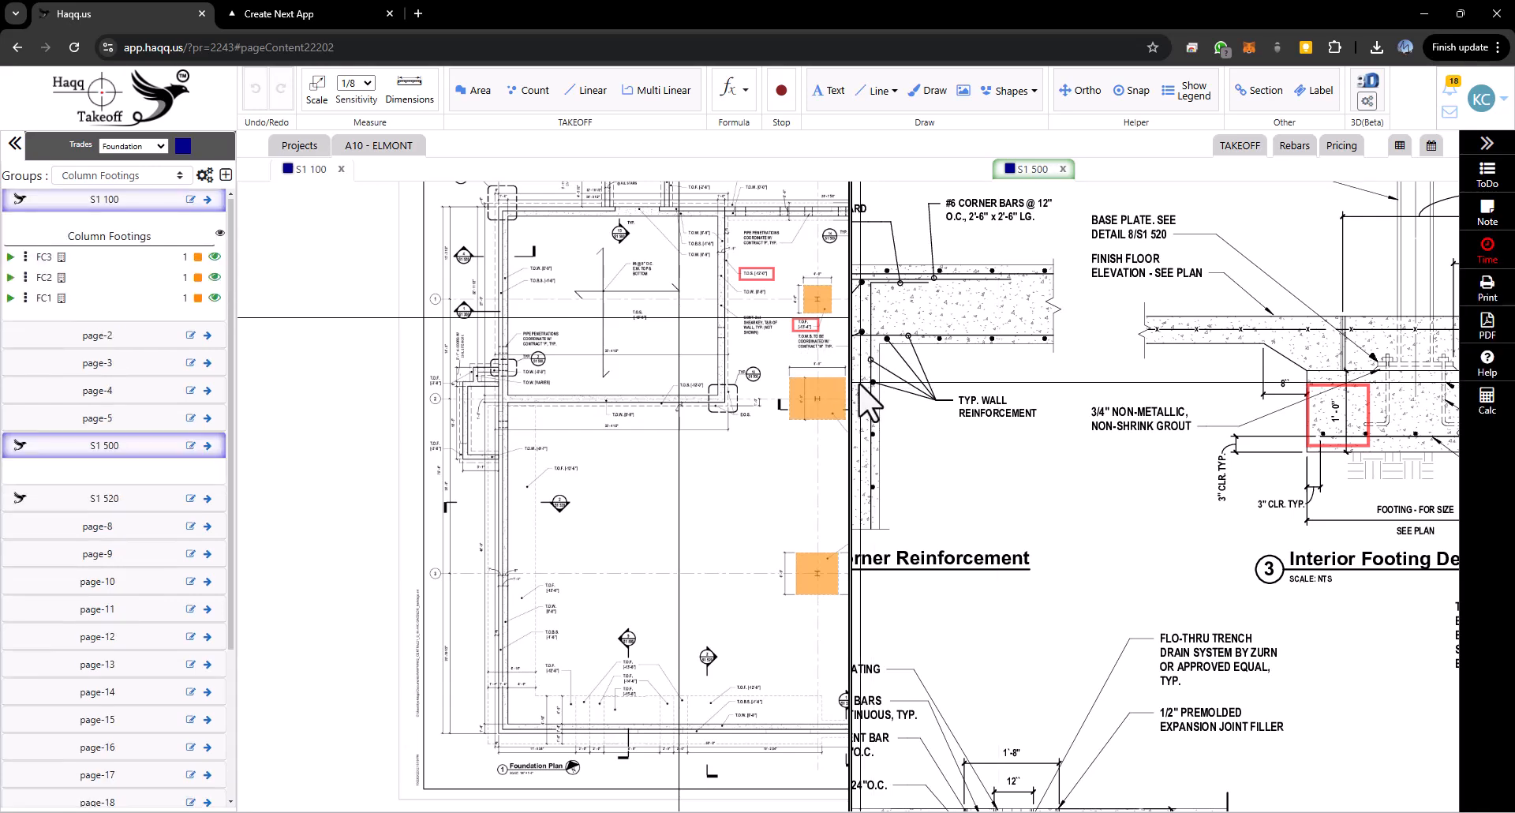
pyautogui.moveTo(900, 382); pyautogui.dragTo(930, 382)
pyautogui.moveTo(1338, 417); pyautogui.dragTo(1026, 424)
pyautogui.scroll(-1, 1075, 406)
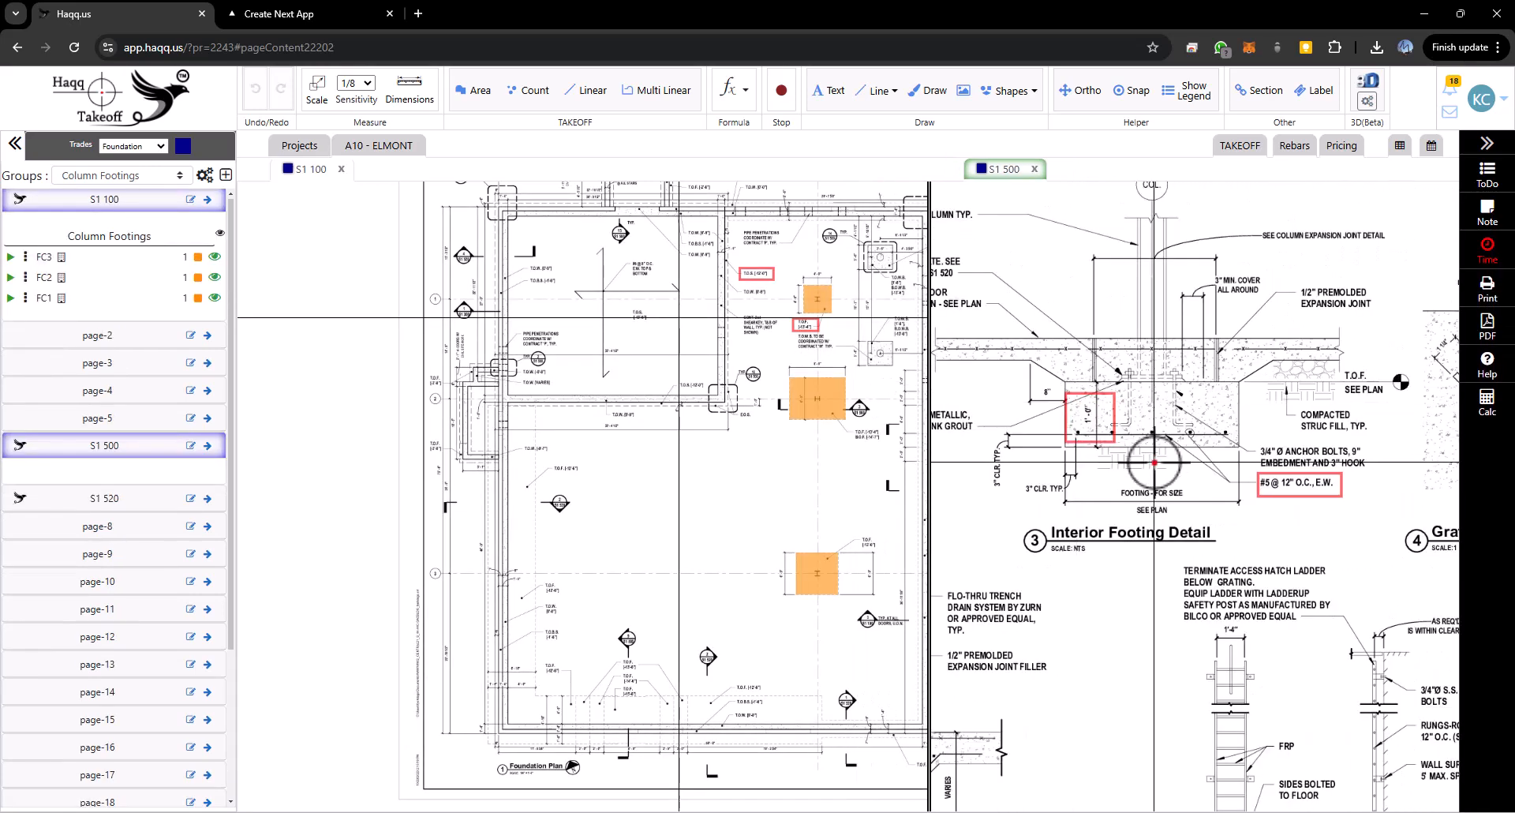
pyautogui.moveTo(1149, 459); pyautogui.dragTo(1181, 466)
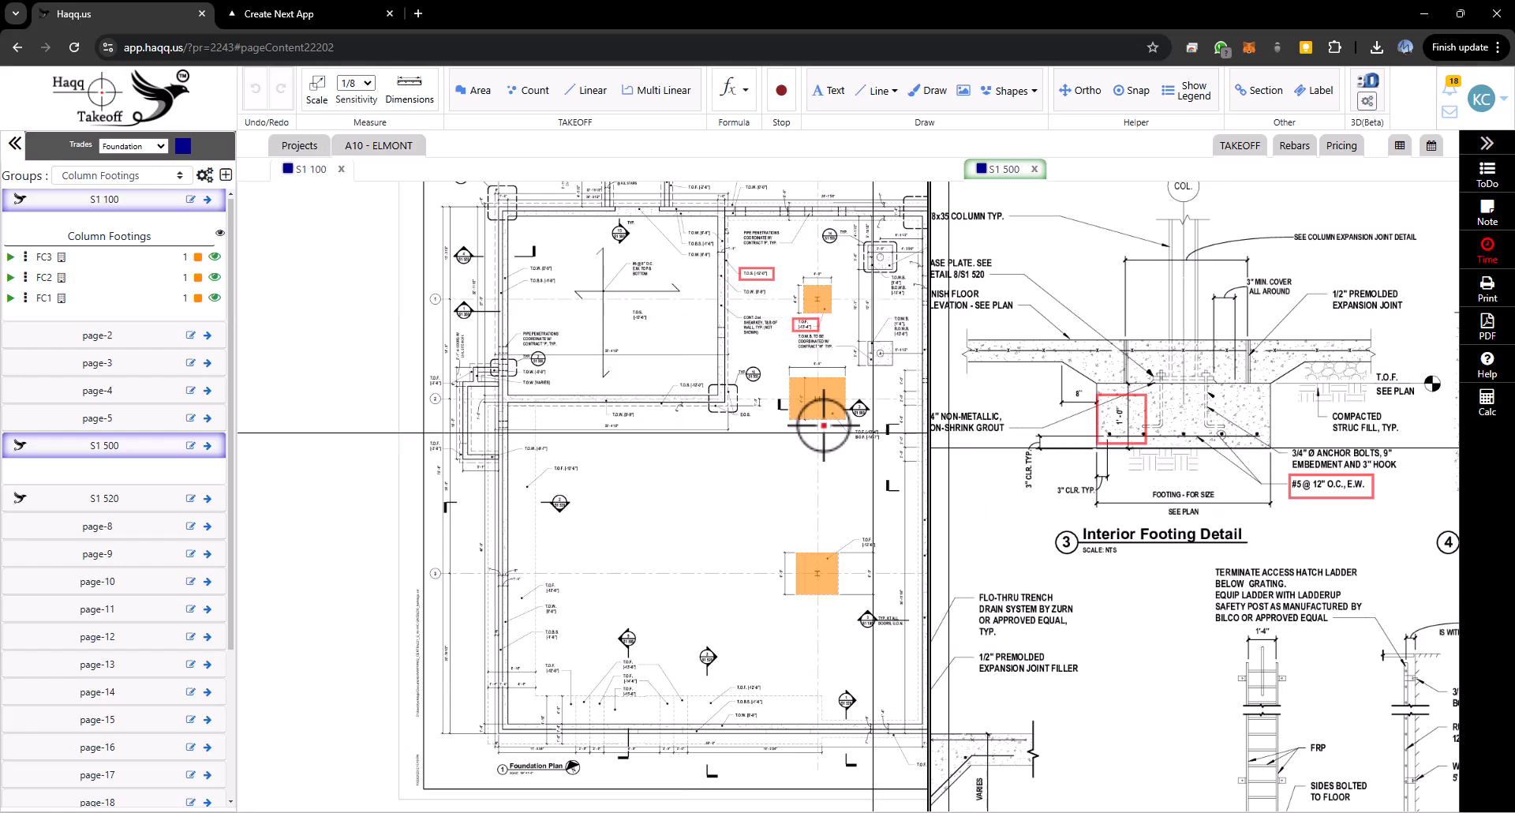
# - Add a rebar to the placed FC3 footing with rebar size #5
pyautogui.click(308, 169)
pyautogui.rightClick(803, 586)
pyautogui.moveTo(762, 551)
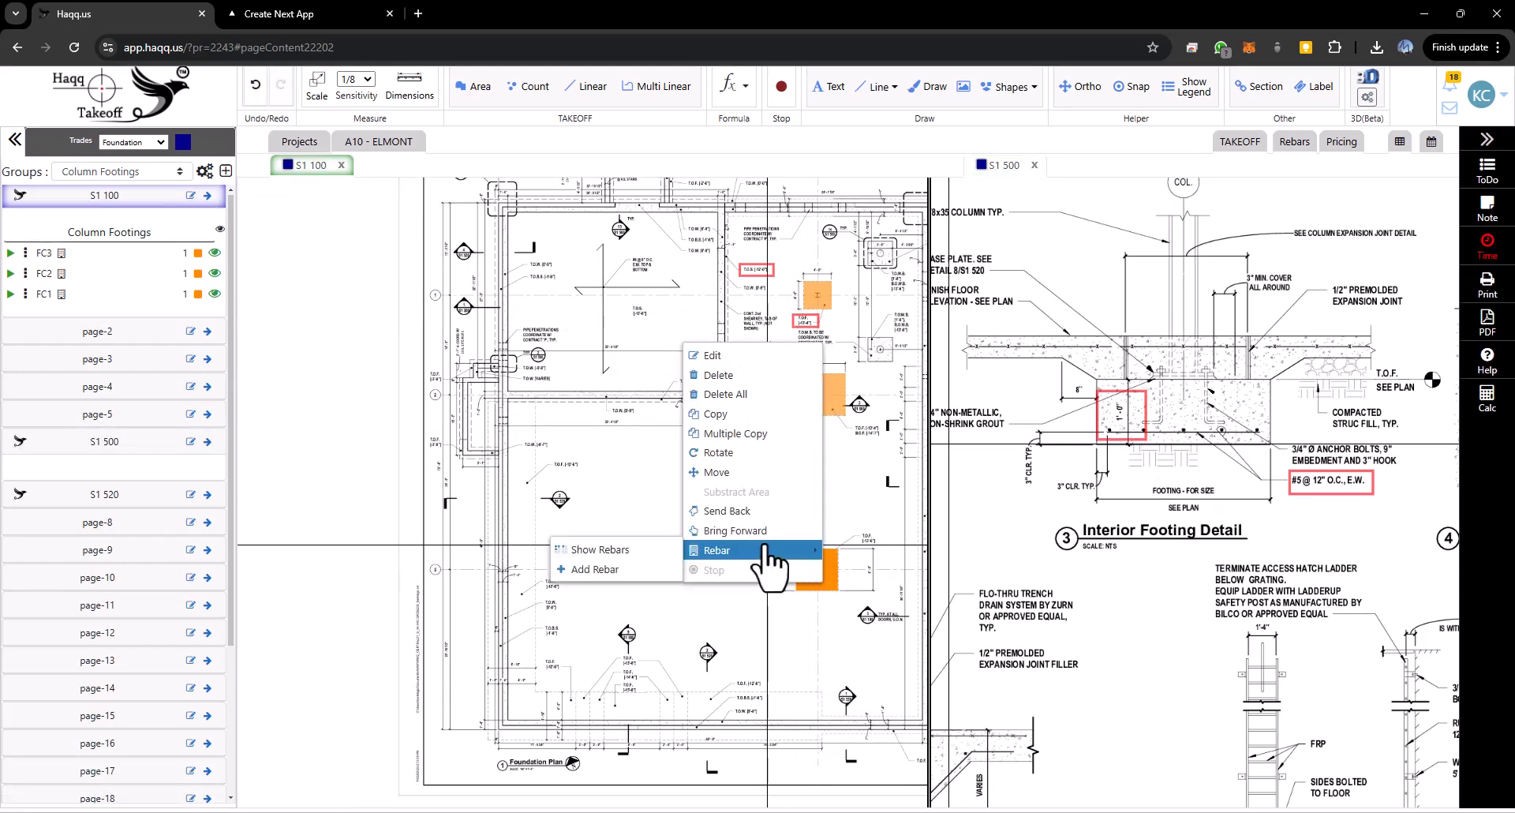
pyautogui.click(619, 569)
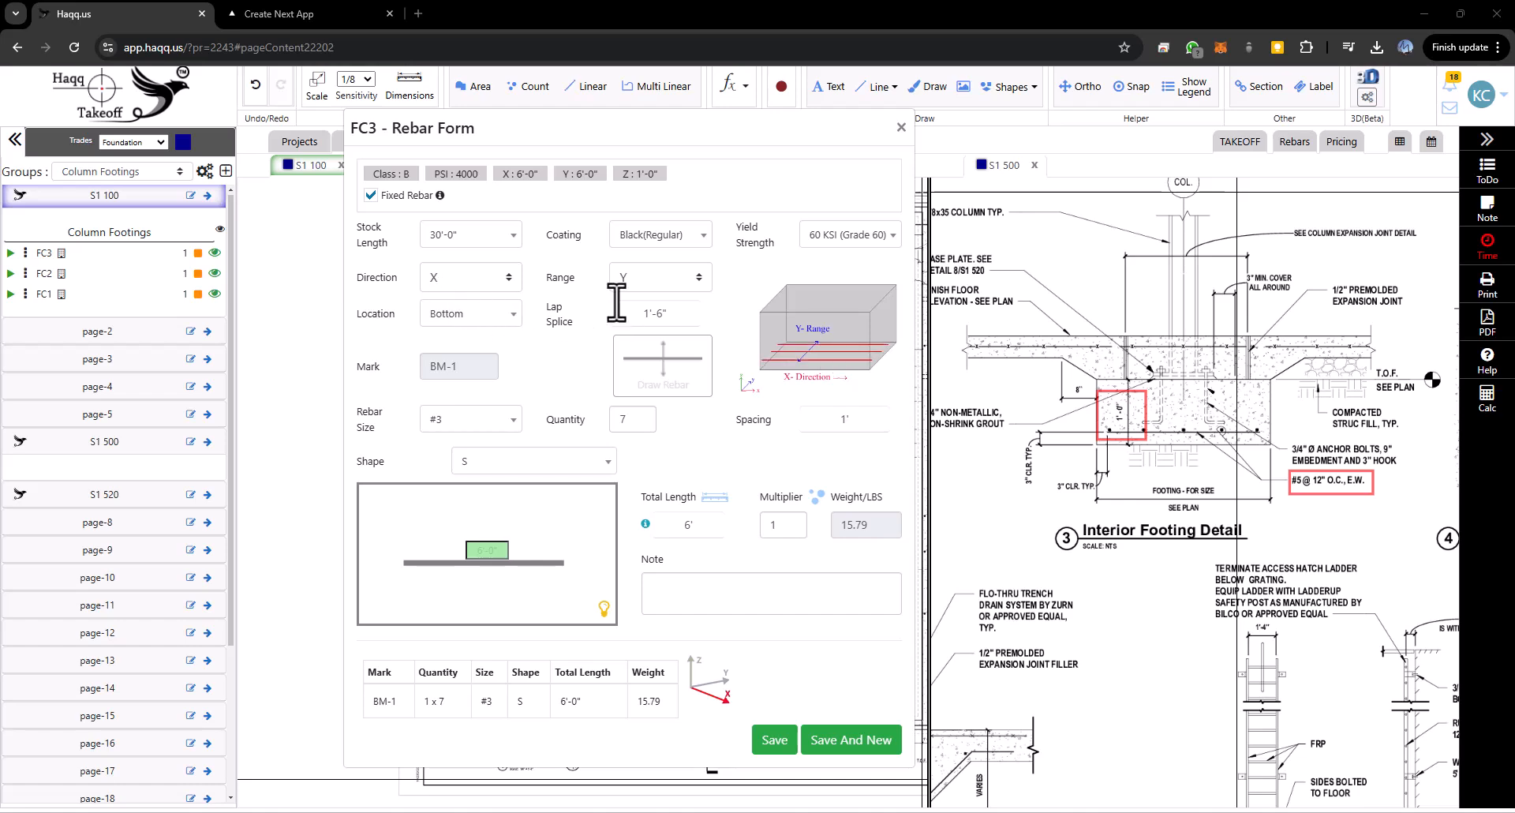
pyautogui.click(488, 426)
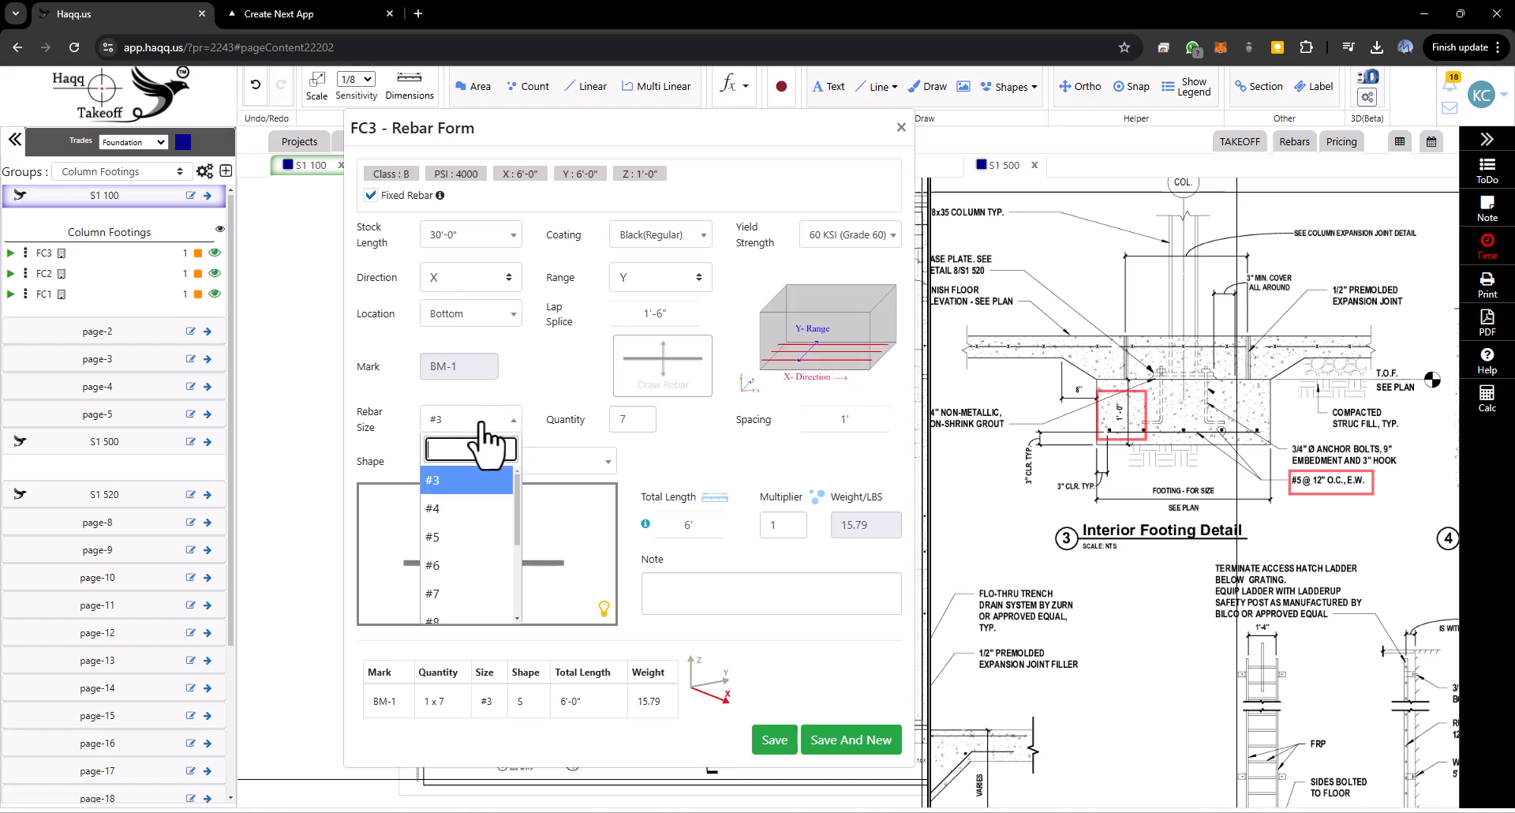
pyautogui.click(441, 539)
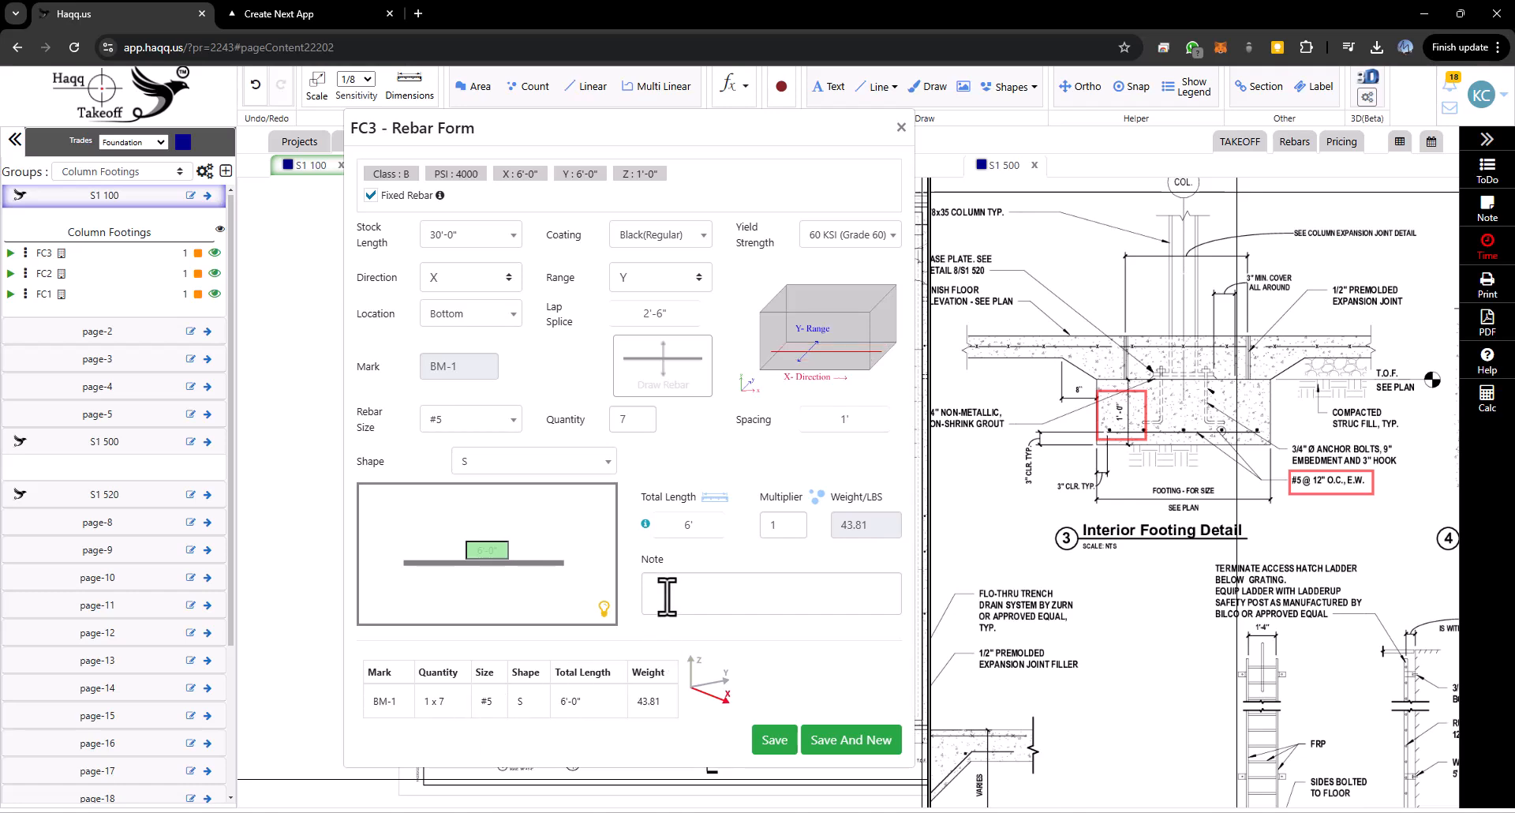
# - Set the rebar's multiplier to 1 and its note to long way, then save and start a new rebar
pyautogui.write('2')
pyautogui.click(733, 585)
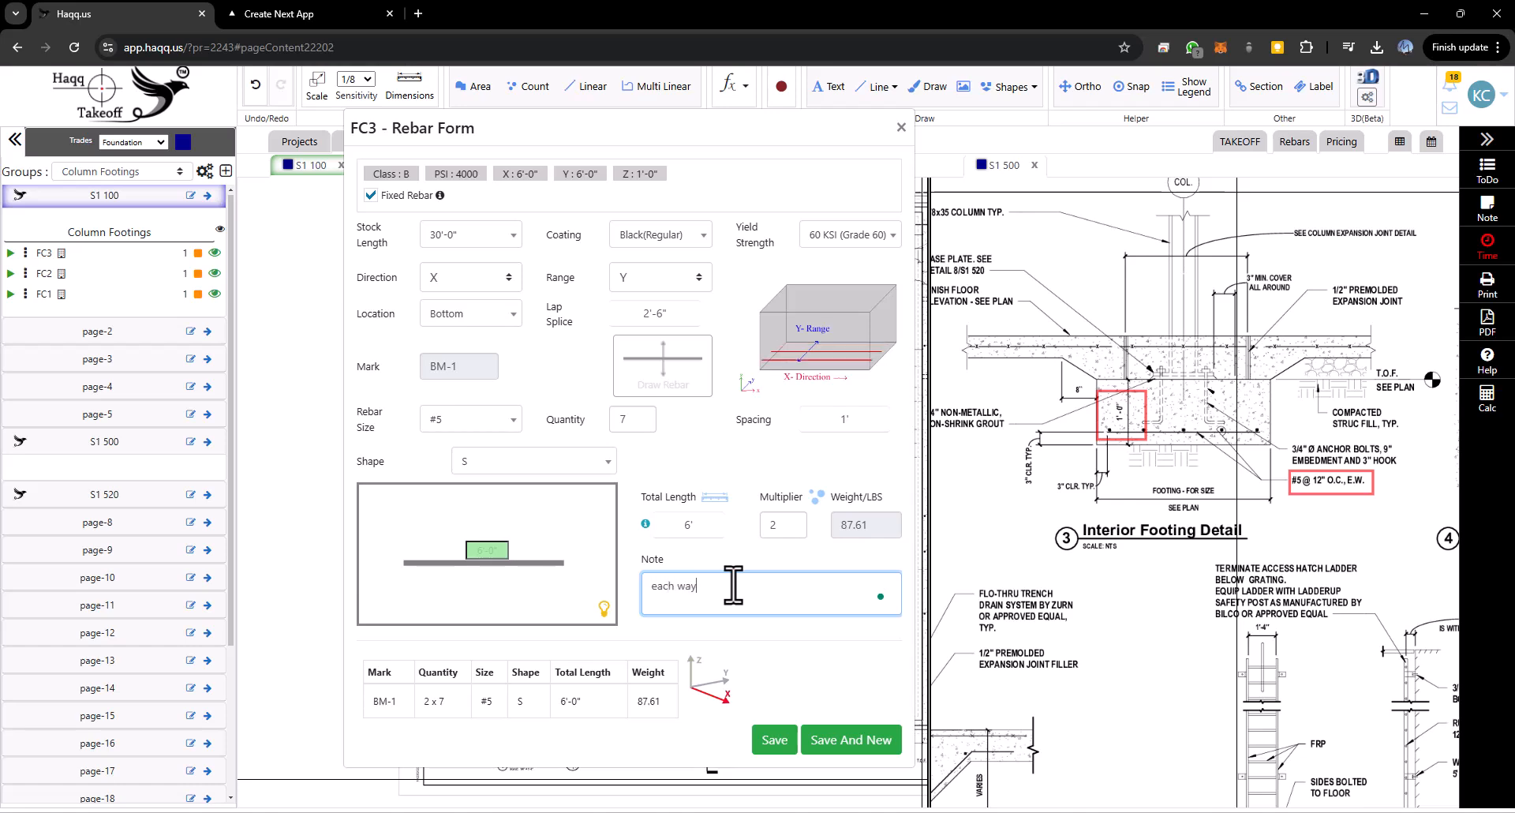
pyautogui.click(770, 524)
pyautogui.write('1')
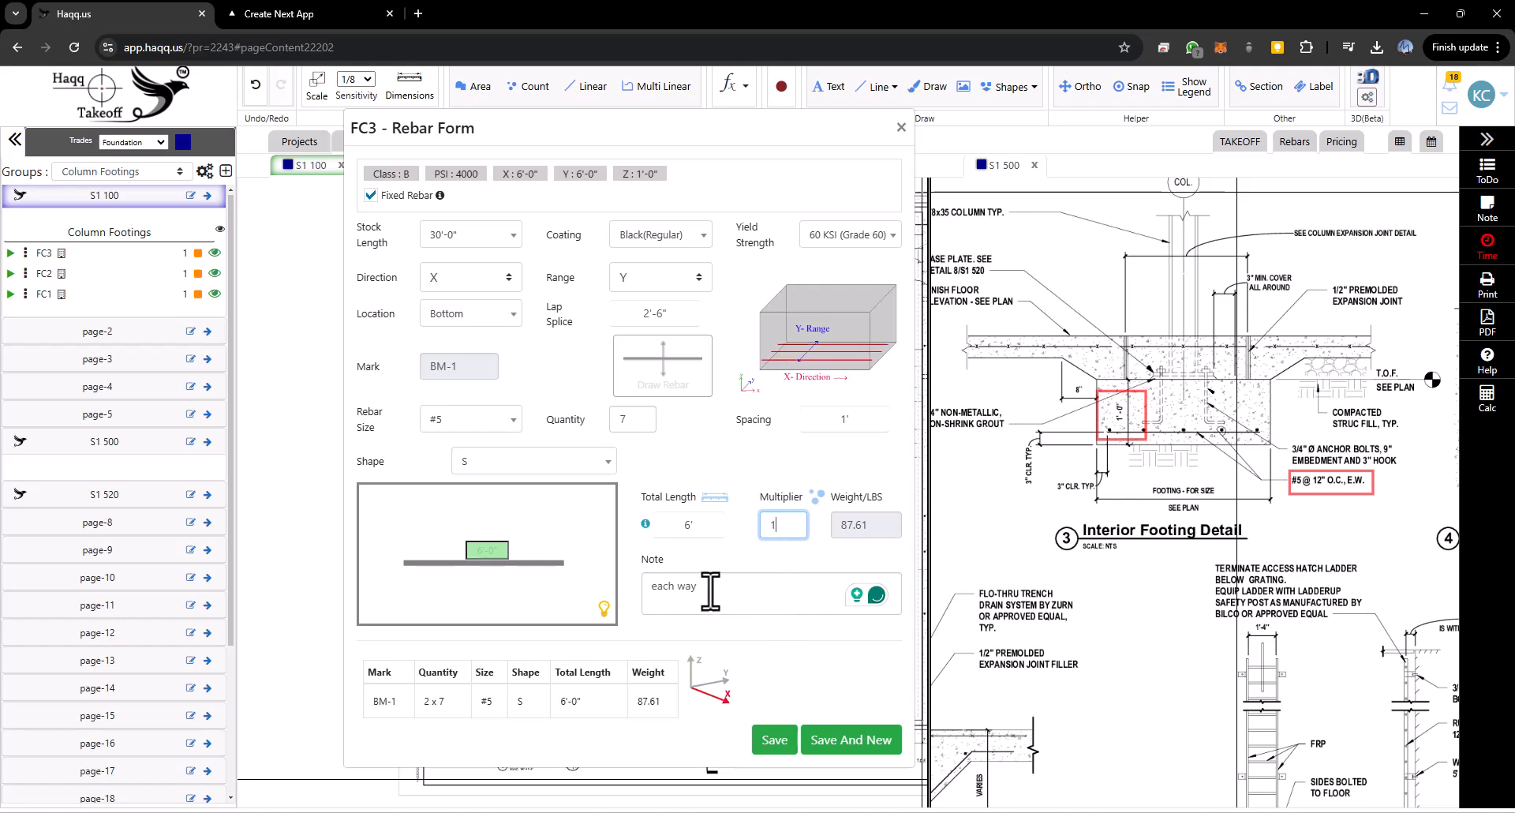
pyautogui.moveTo(710, 590); pyautogui.dragTo(636, 591)
pyautogui.write('long')
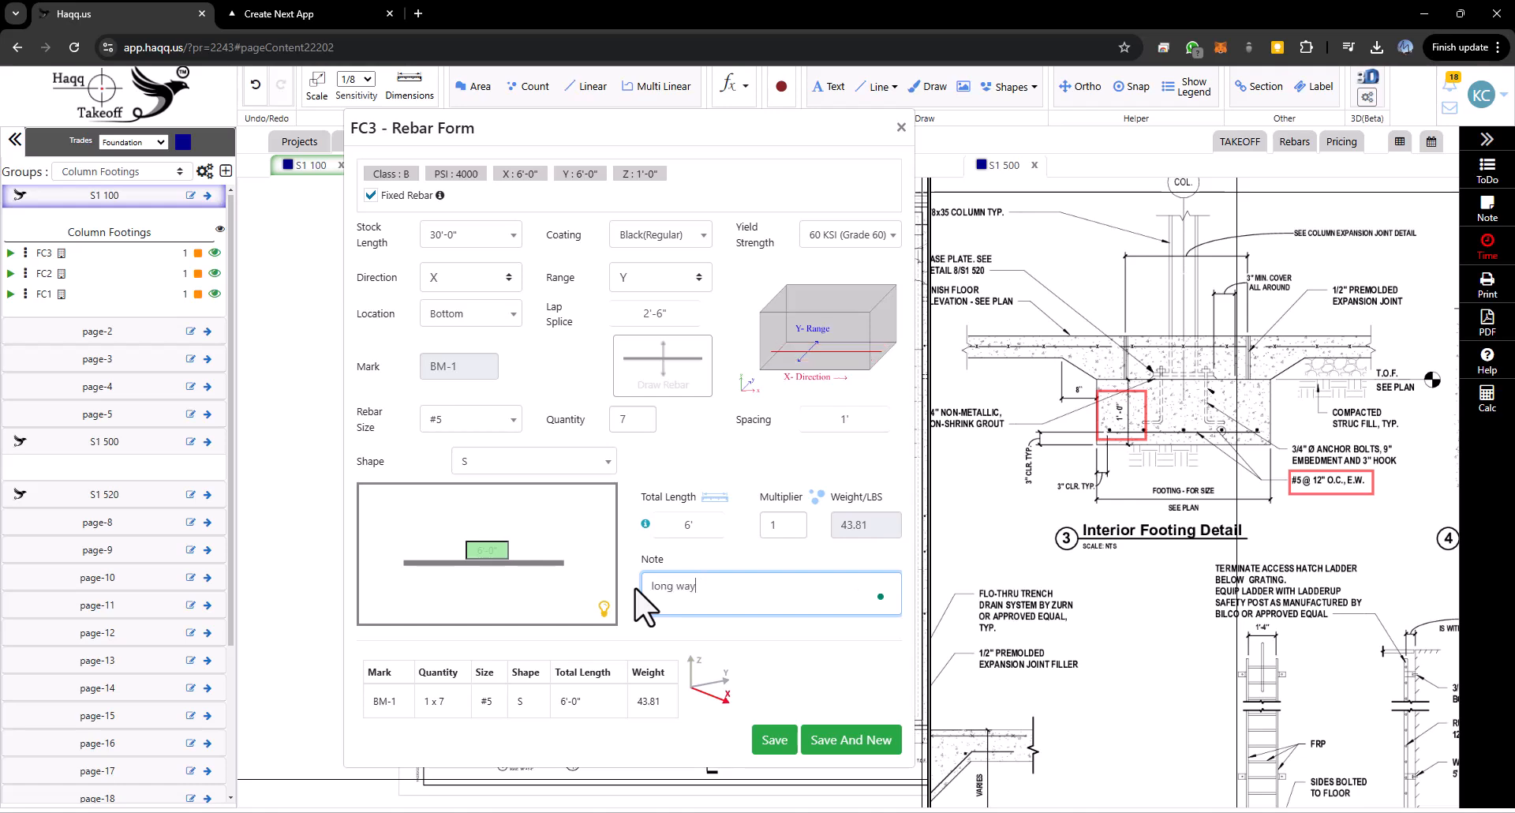
pyautogui.write(' way')
pyautogui.click(833, 749)
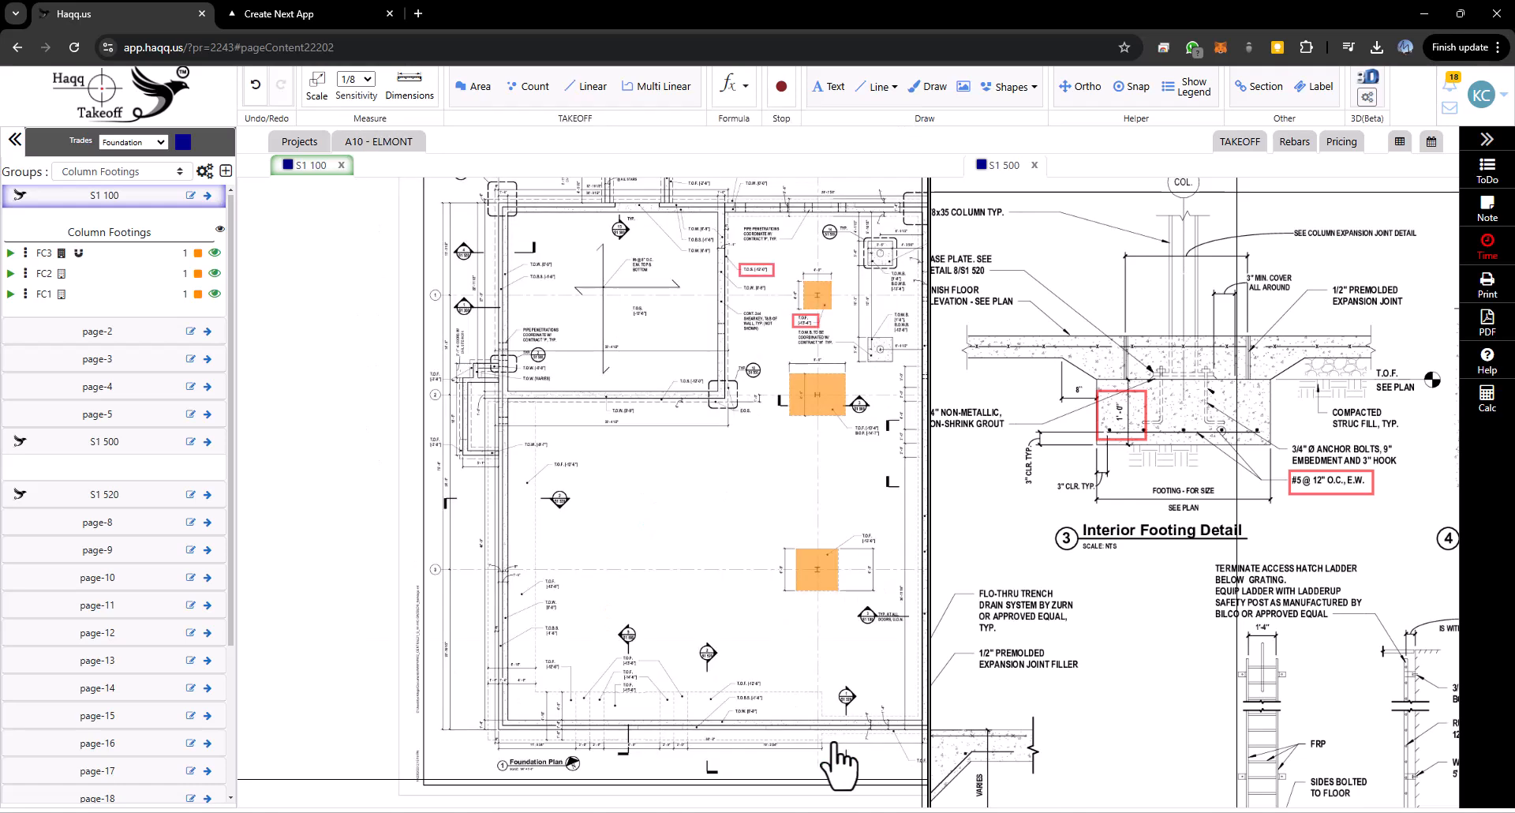
# - Set the second rebar's direction to Y, size #5, note short way, and save it
pyautogui.click(471, 277)
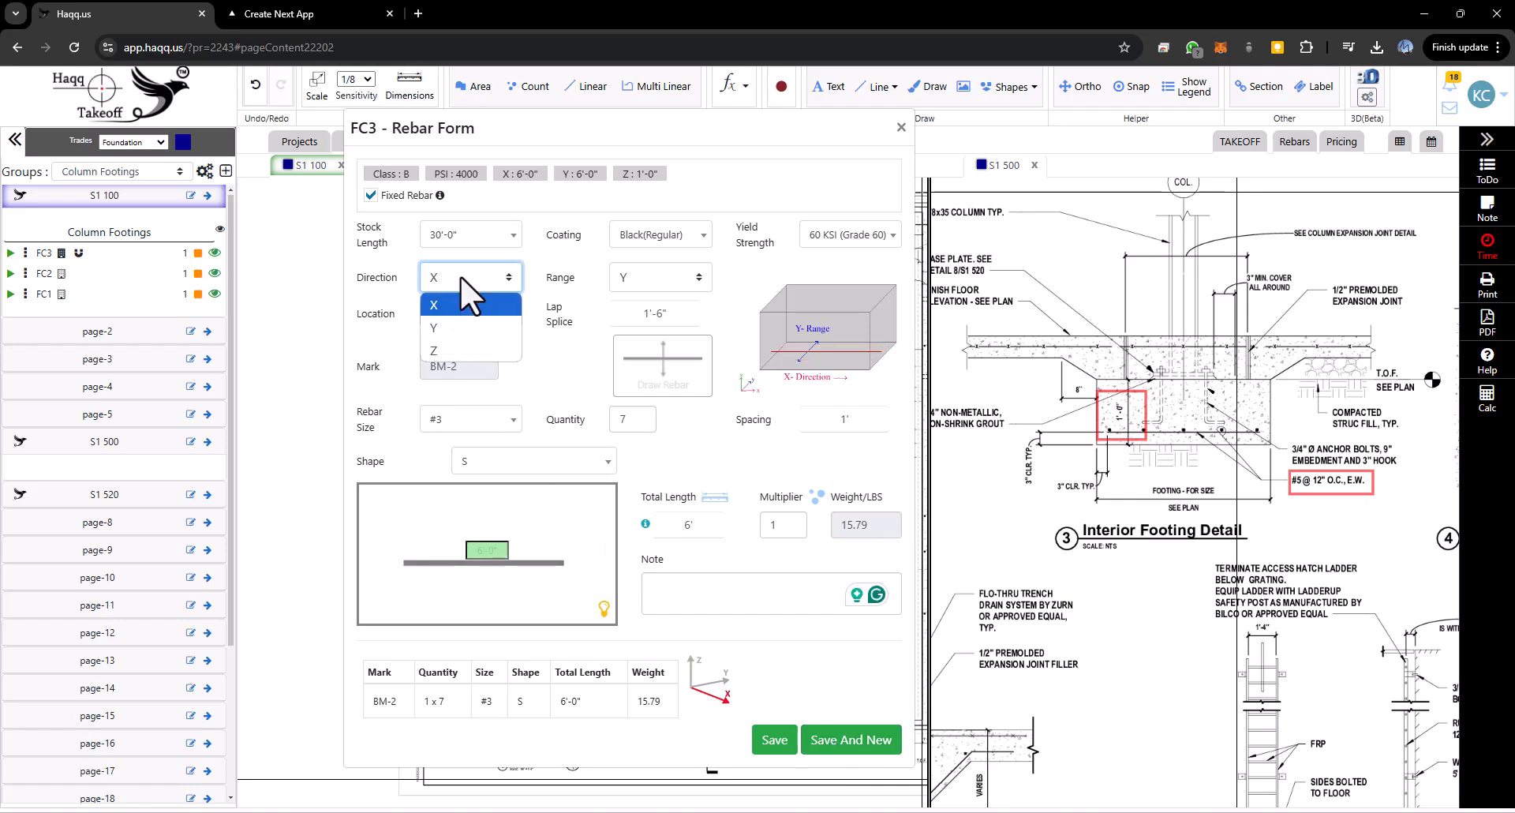
pyautogui.click(459, 326)
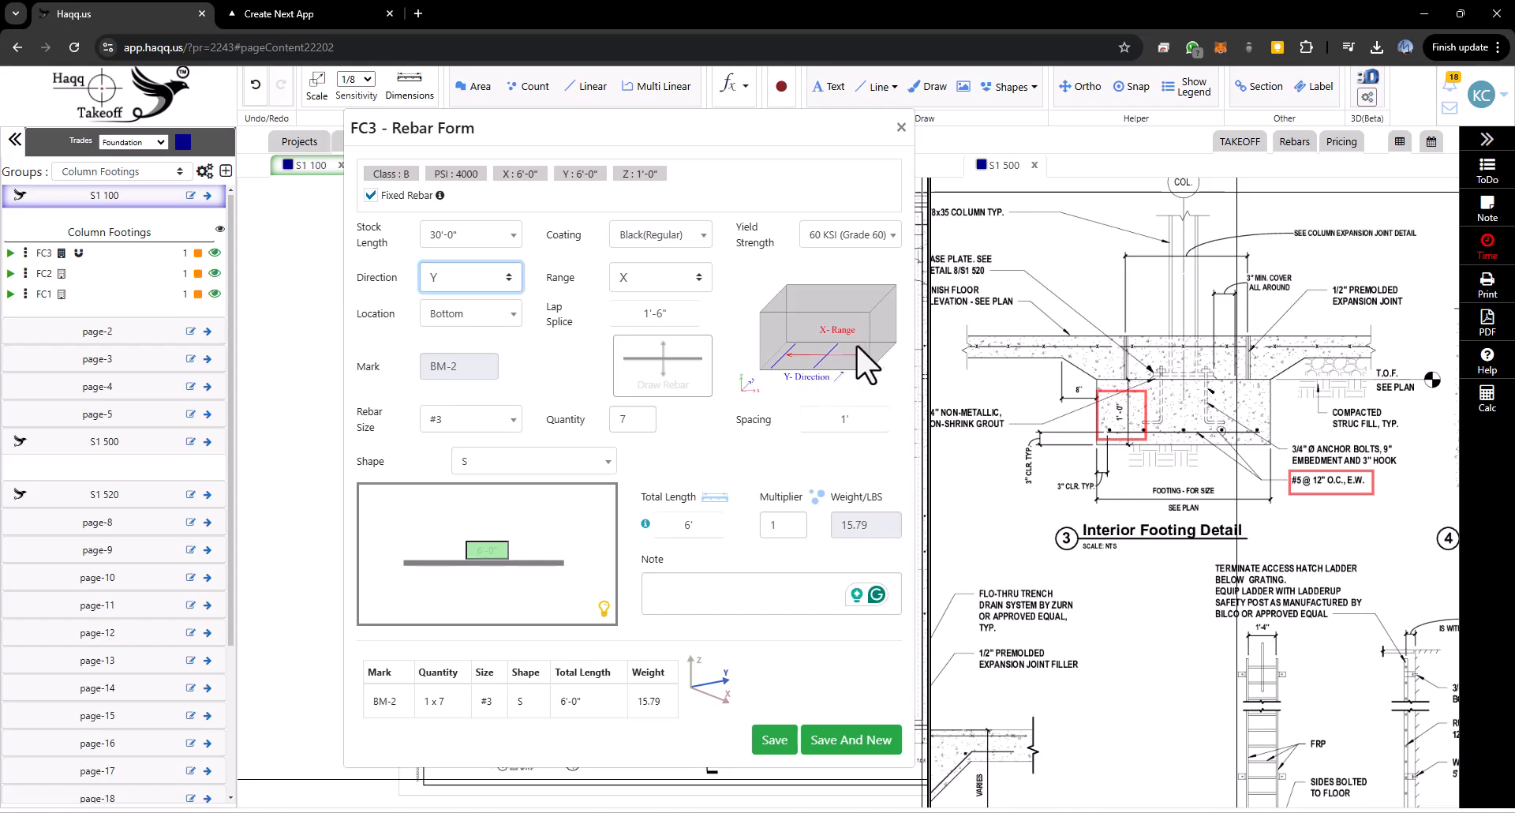
pyautogui.click(477, 426)
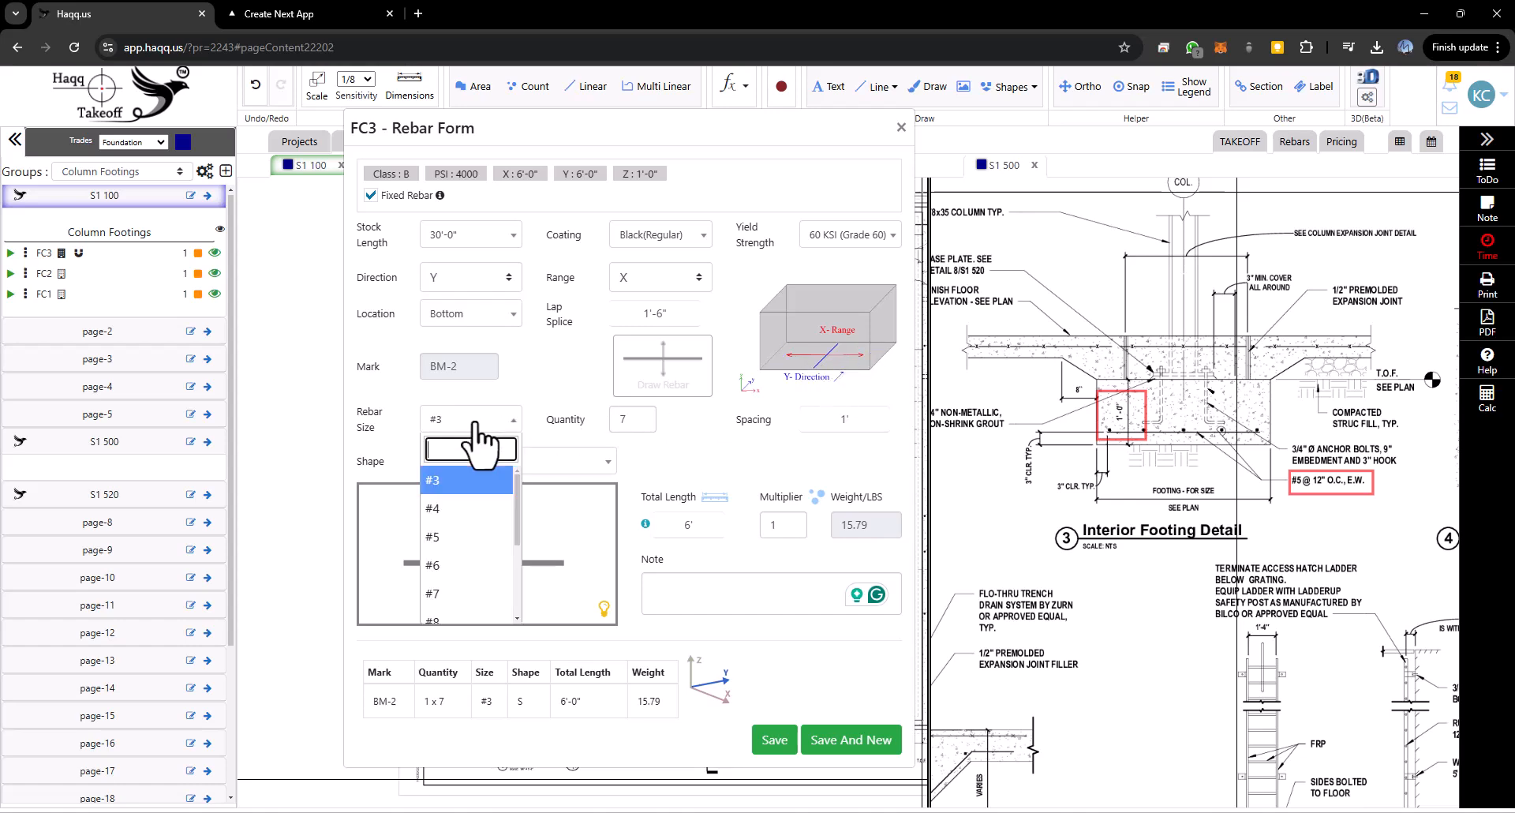
pyautogui.click(452, 540)
pyautogui.click(740, 590)
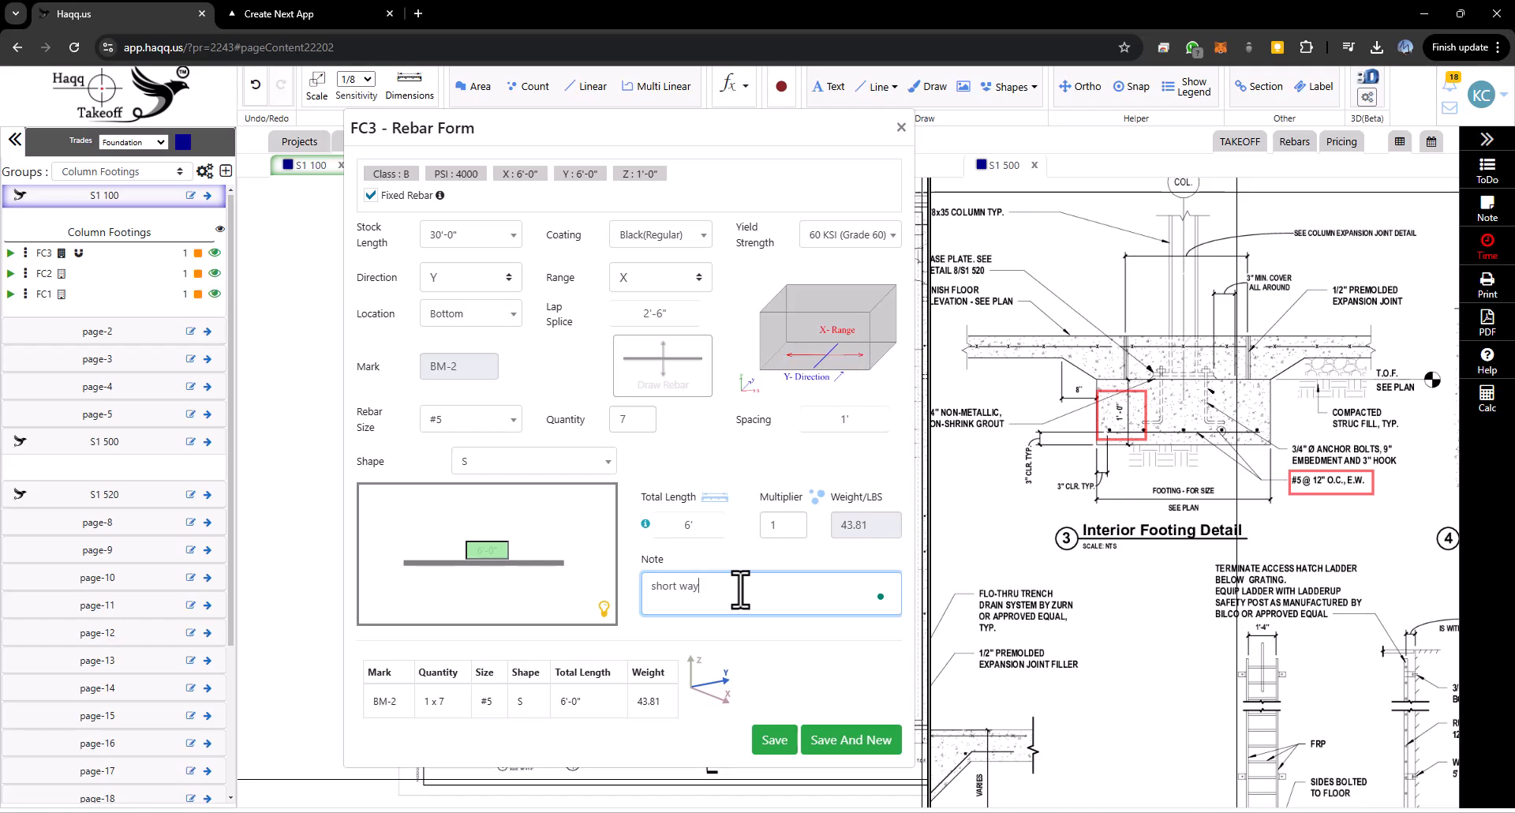
pyautogui.click(773, 739)
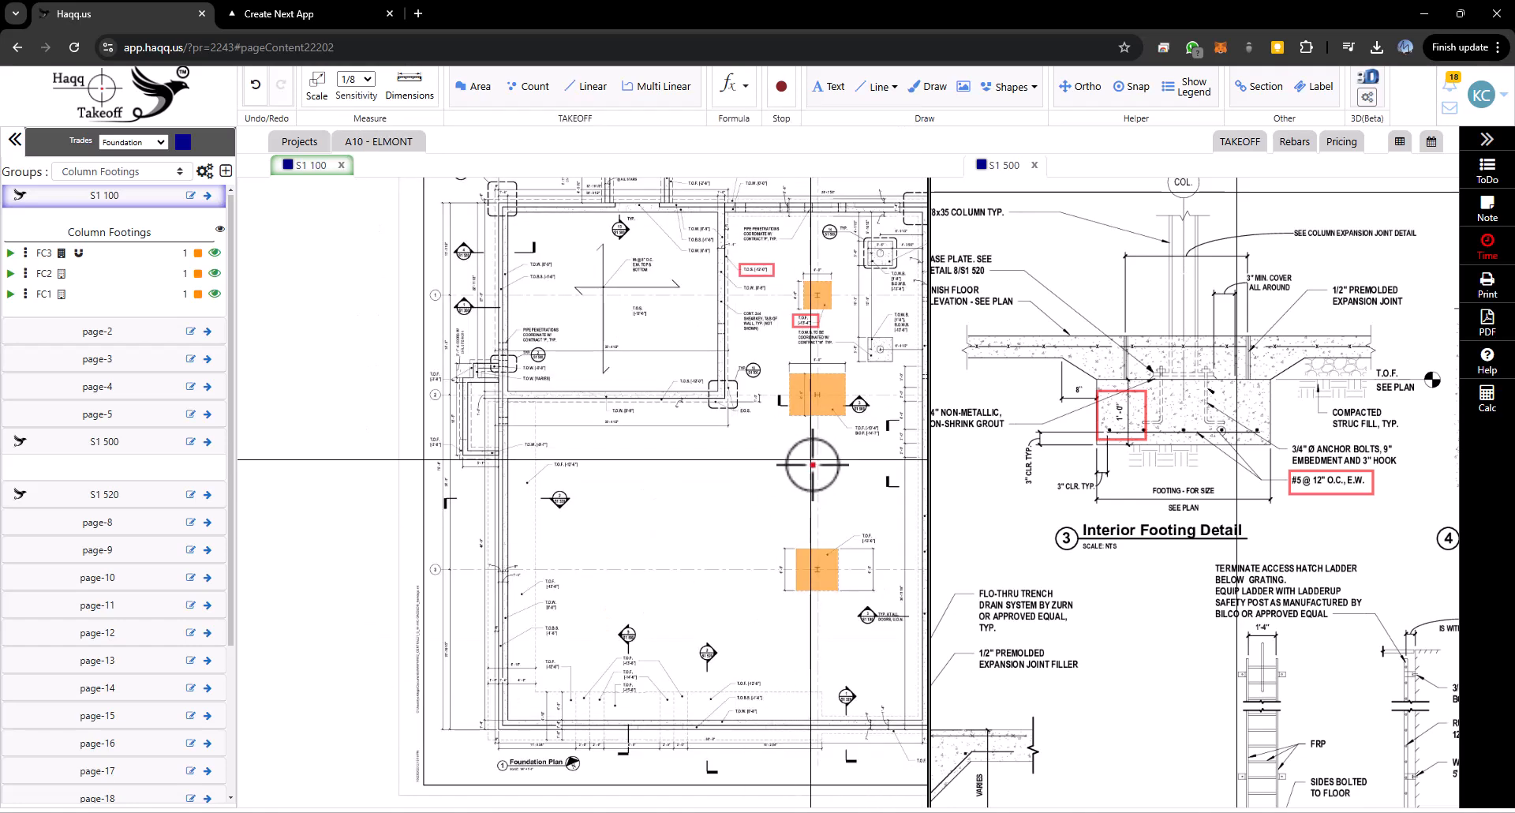
# - Copy both rebars from the placed FC3 footing's rebar list
pyautogui.rightClick(816, 563)
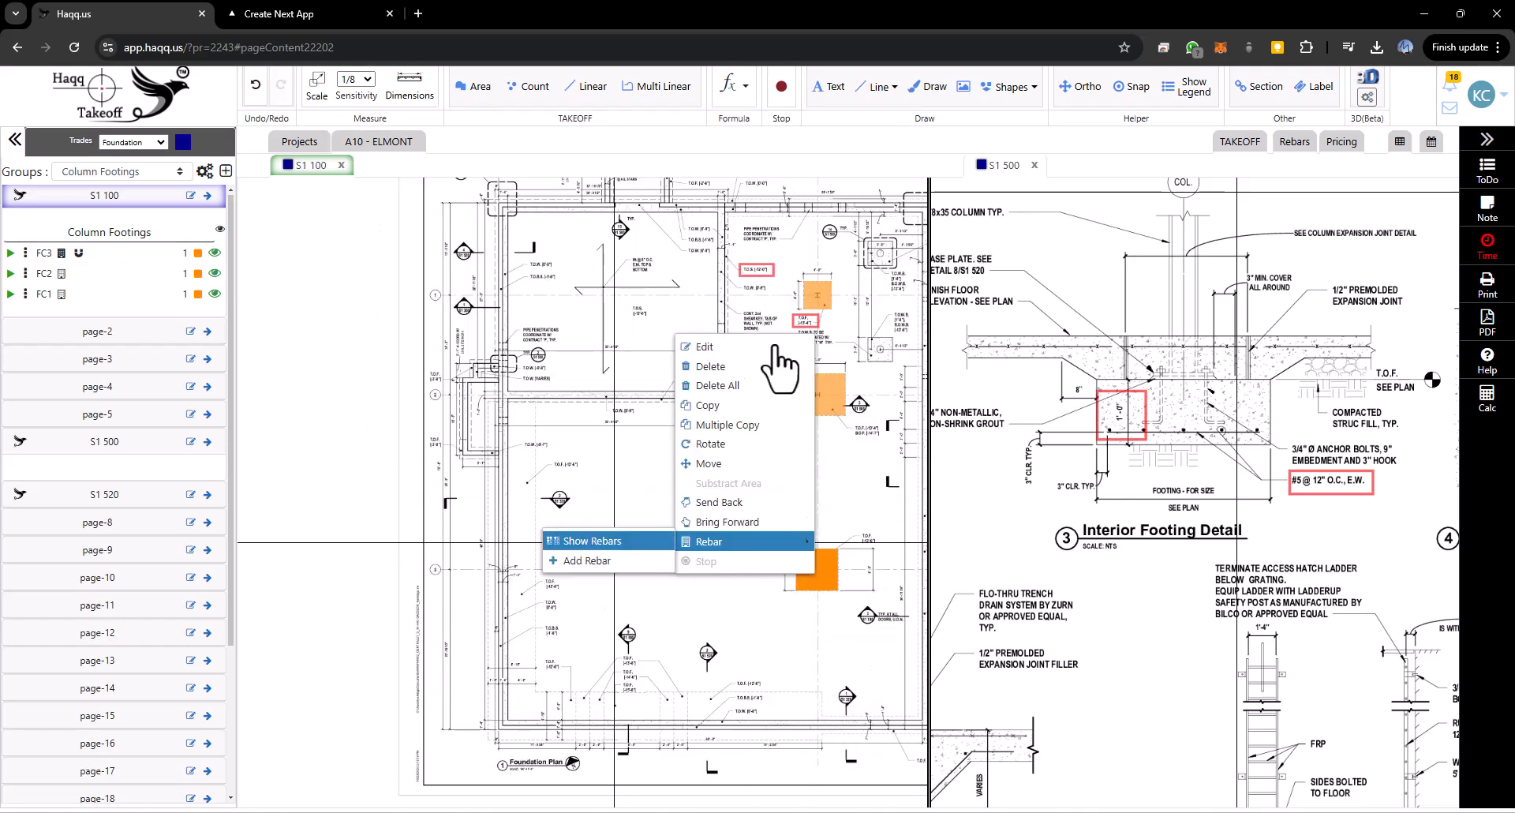
pyautogui.click(592, 541)
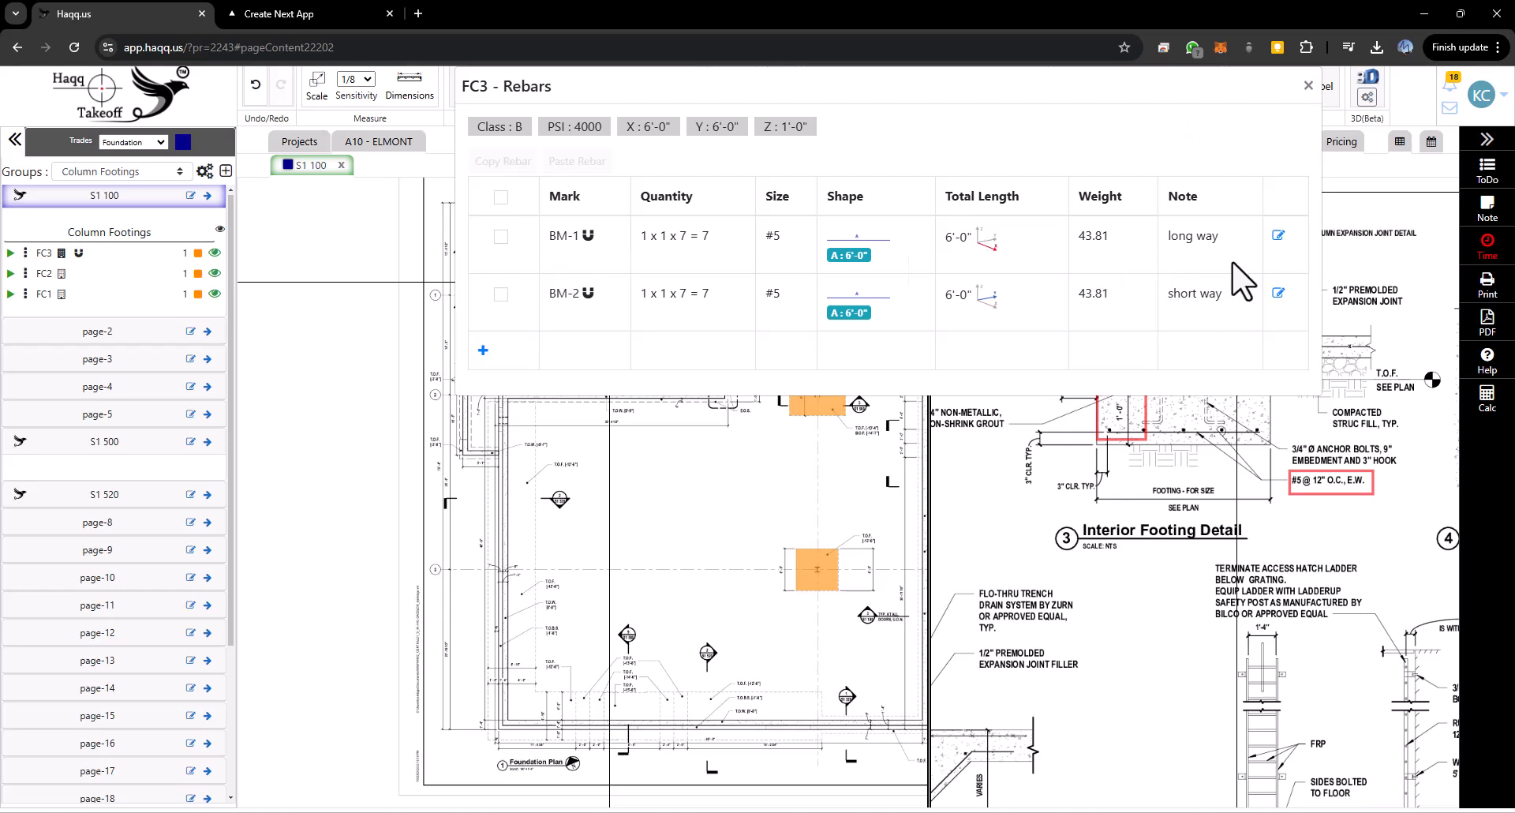
pyautogui.click(501, 196)
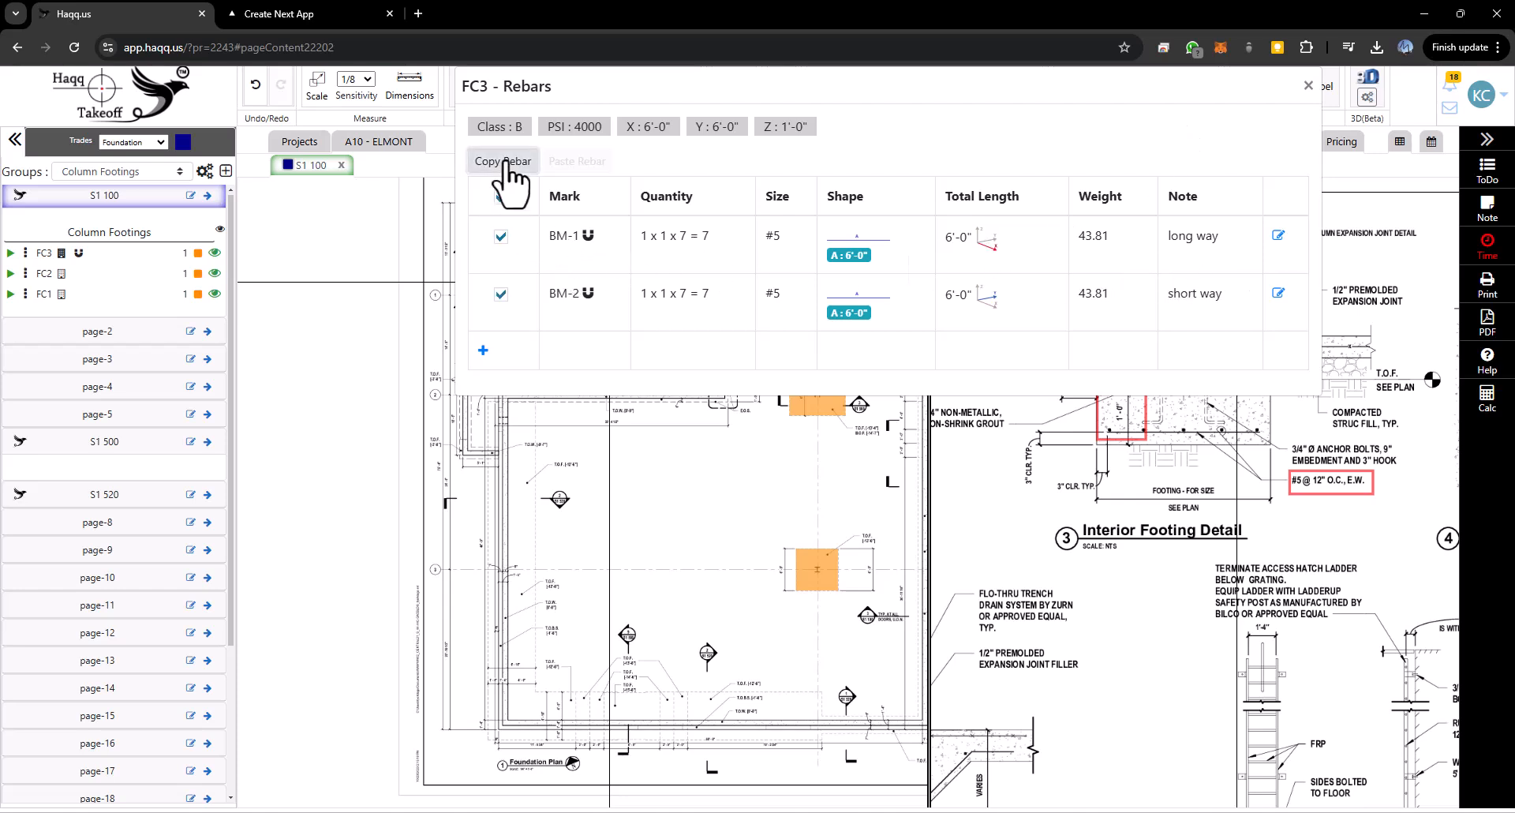
pyautogui.click(503, 161)
pyautogui.click(1308, 85)
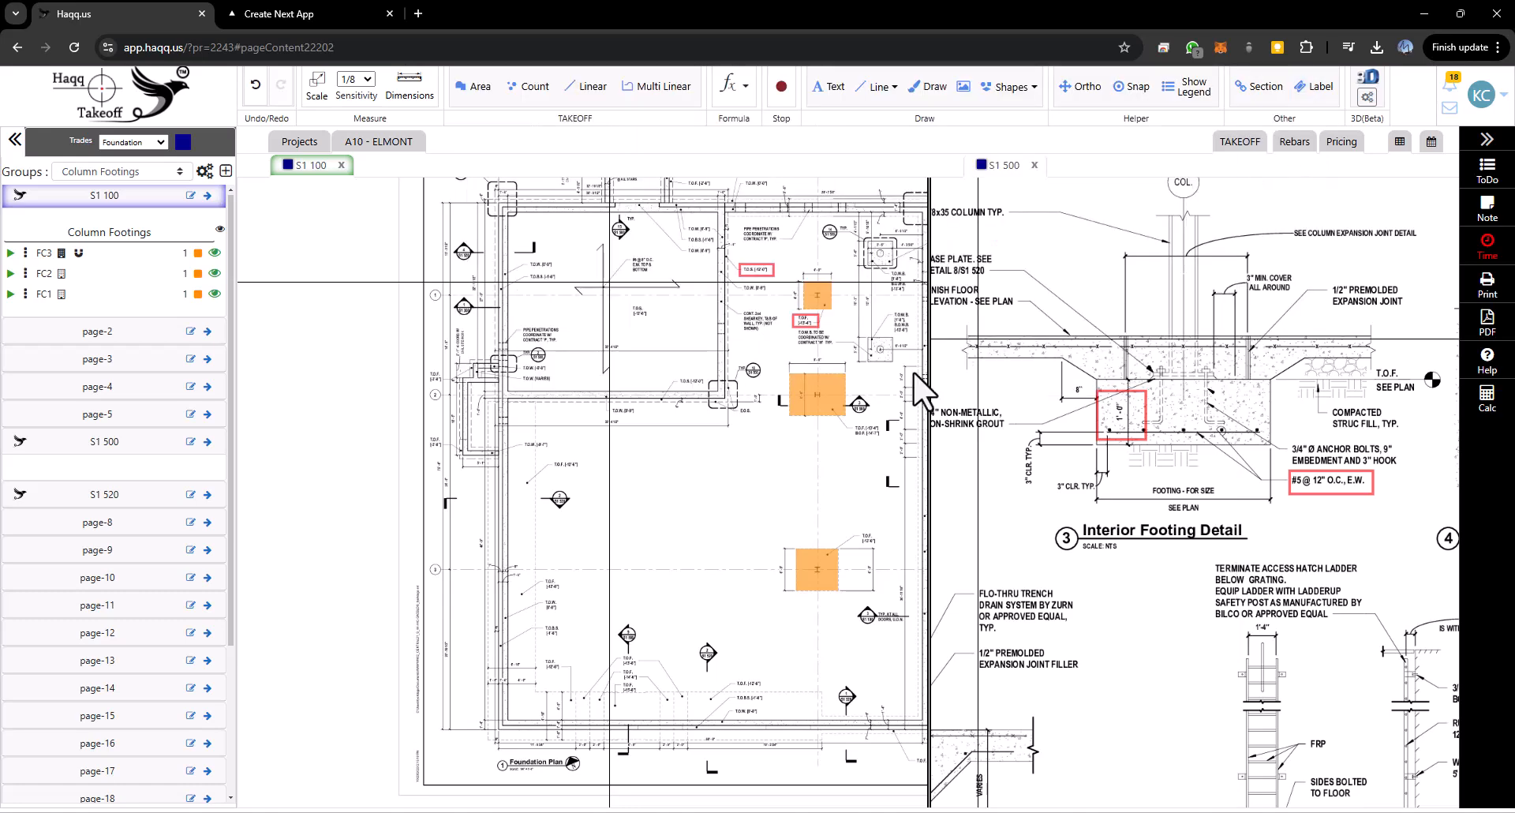
# - Paste the copied rebars into the placed FC2 footing's rebar list
pyautogui.rightClick(812, 399)
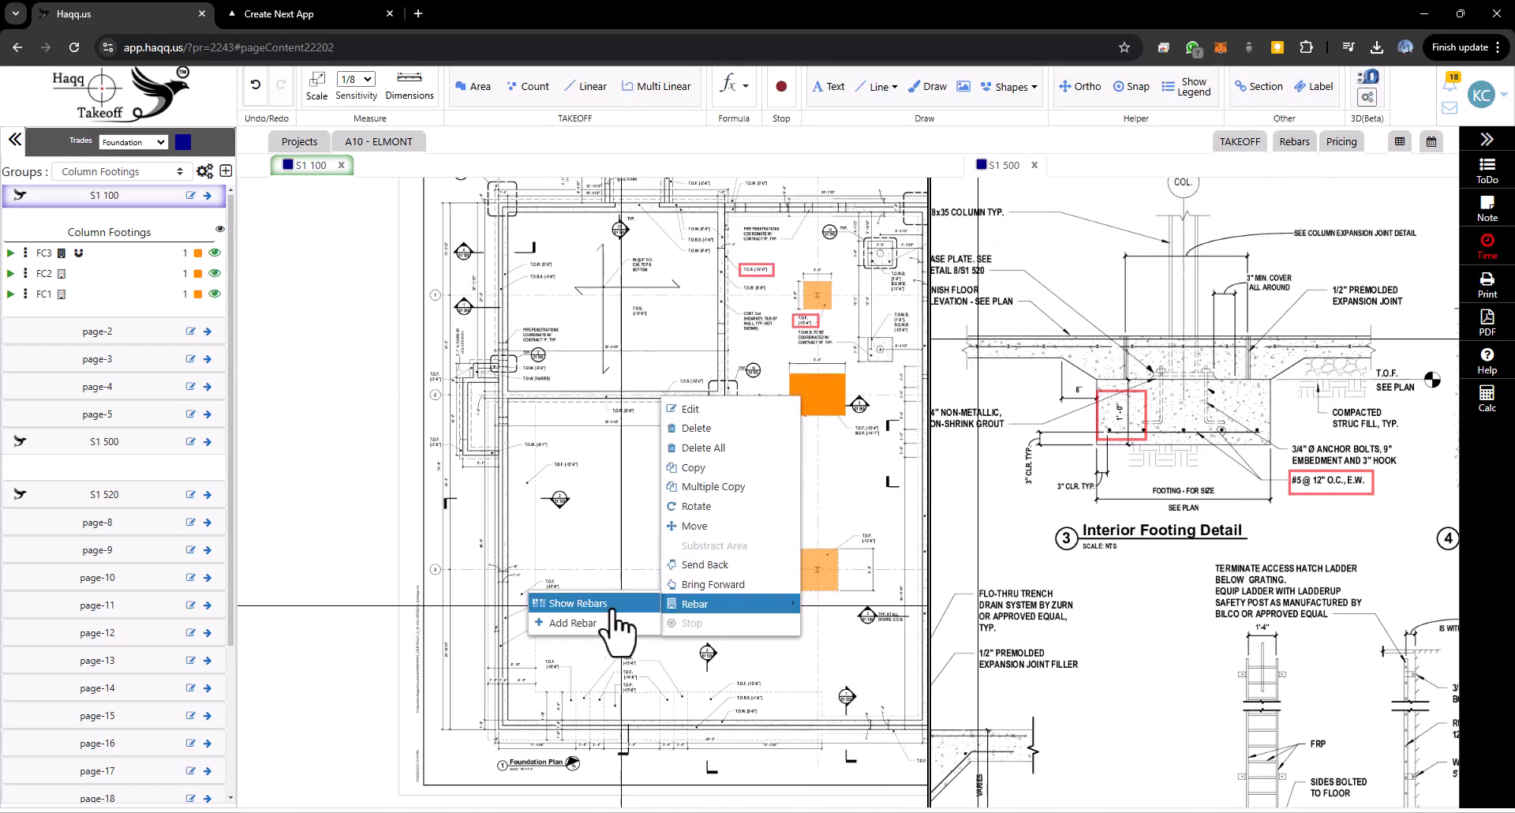
pyautogui.click(623, 619)
pyautogui.click(502, 198)
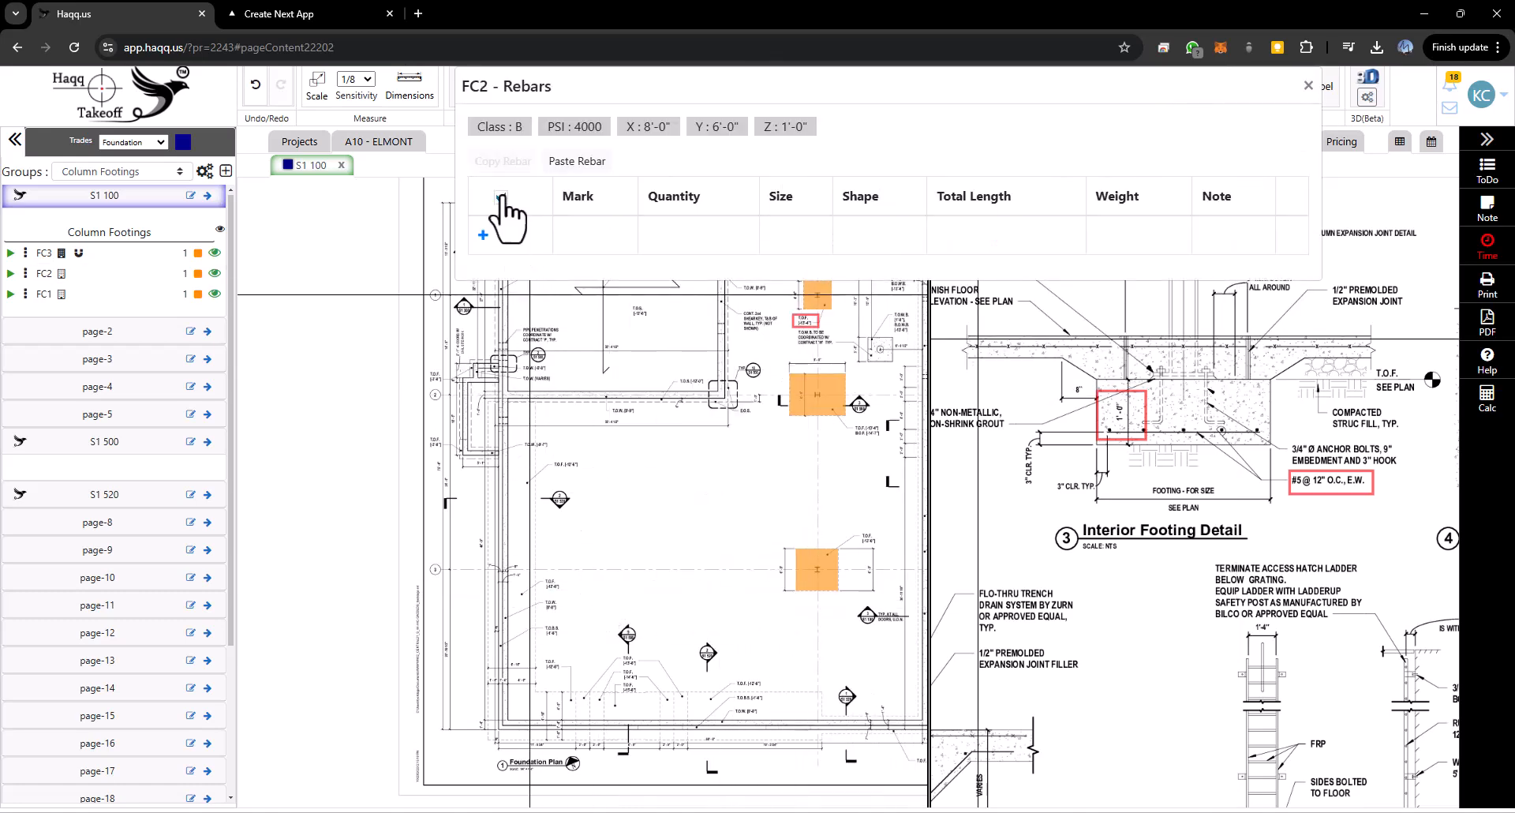
pyautogui.click(502, 198)
pyautogui.click(576, 161)
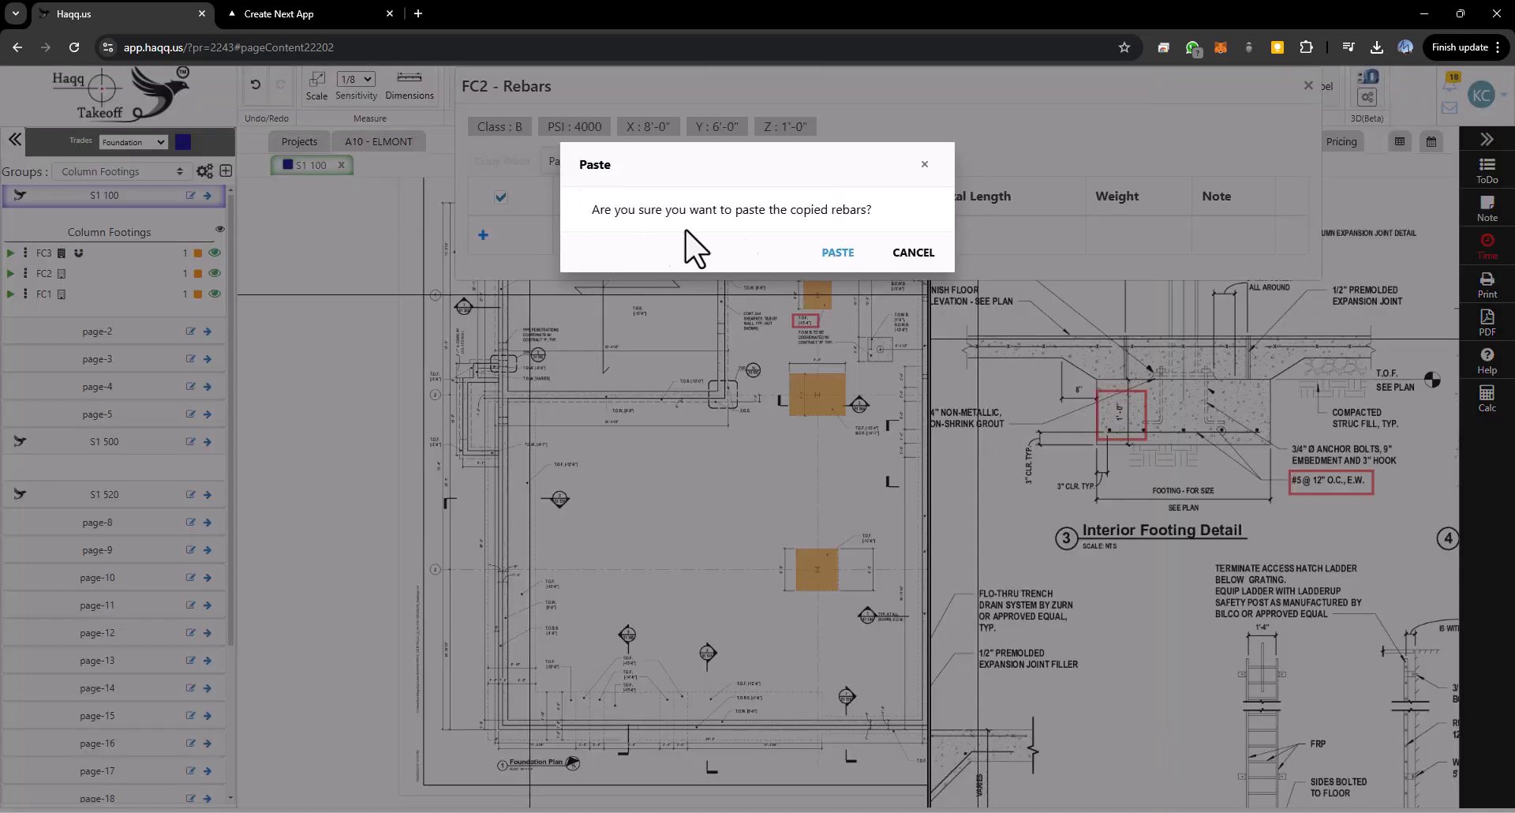
pyautogui.click(838, 254)
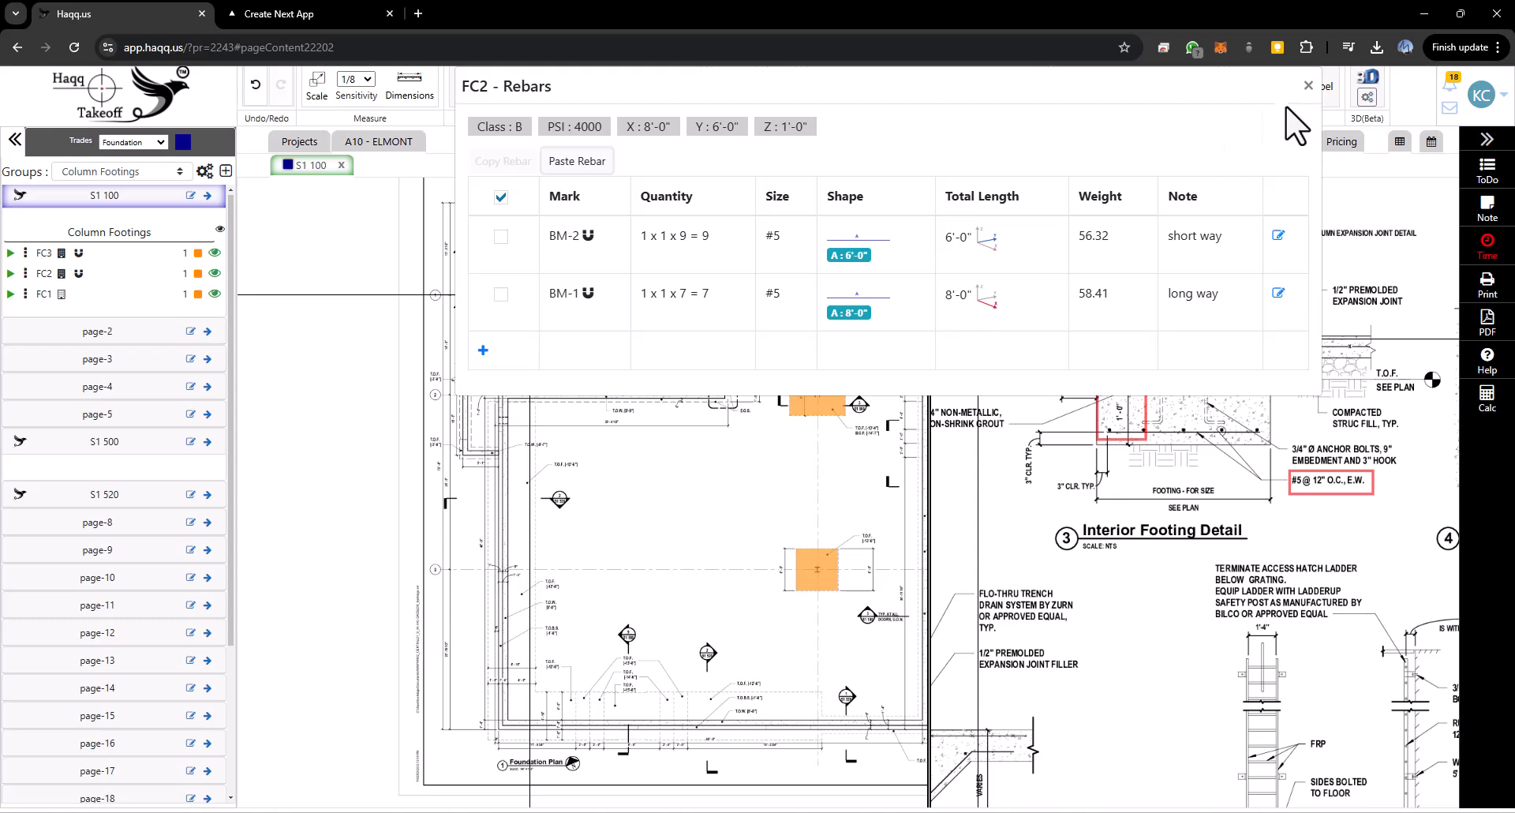
pyautogui.click(1307, 88)
# - Paste the copied rebars into the placed FC1 footing's rebar list and open the Takeoff summary
pyautogui.rightClick(824, 295)
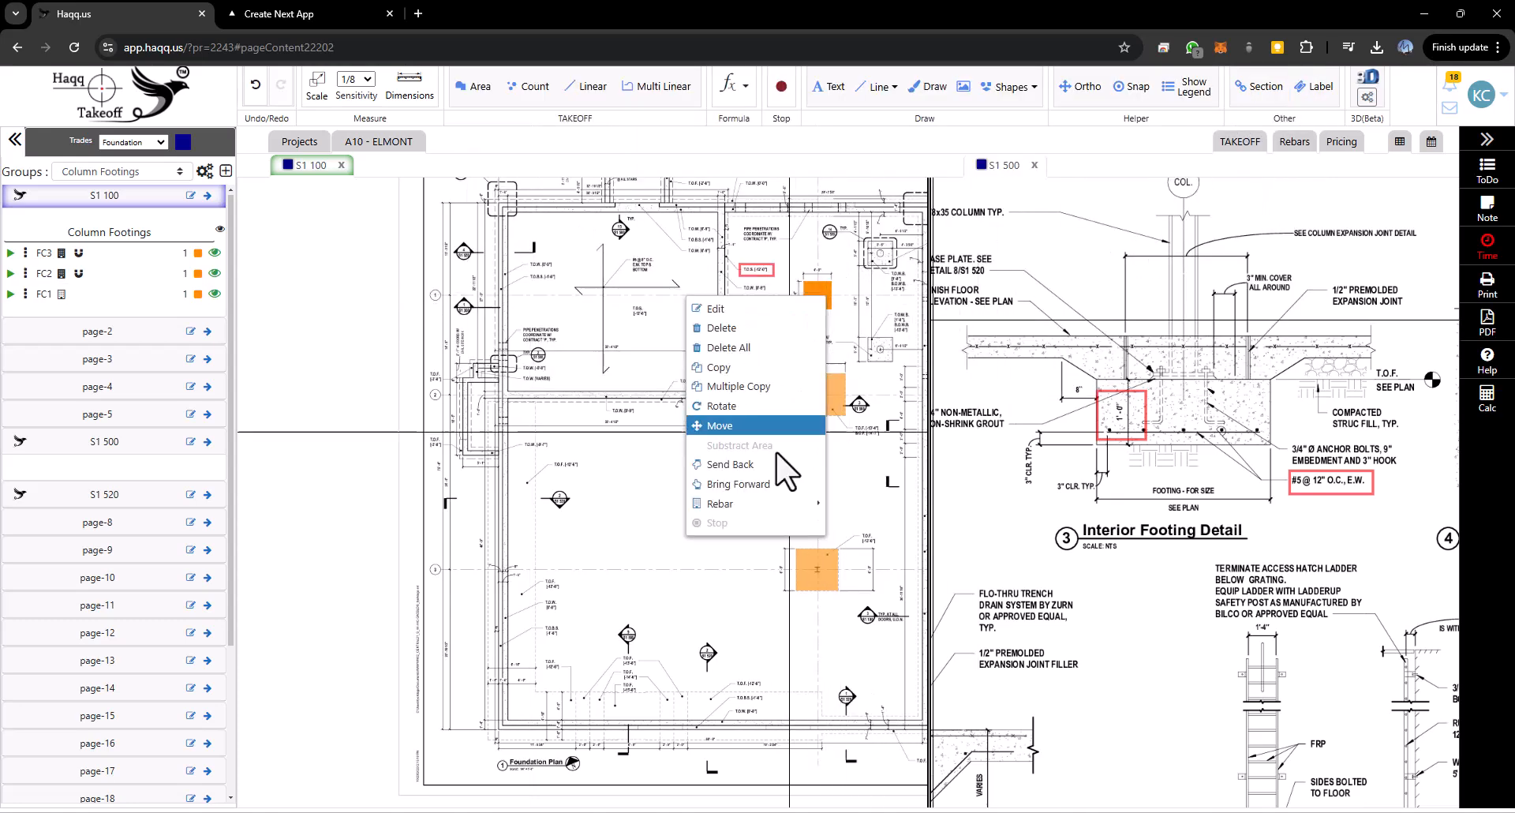
pyautogui.moveTo(759, 502)
pyautogui.click(599, 503)
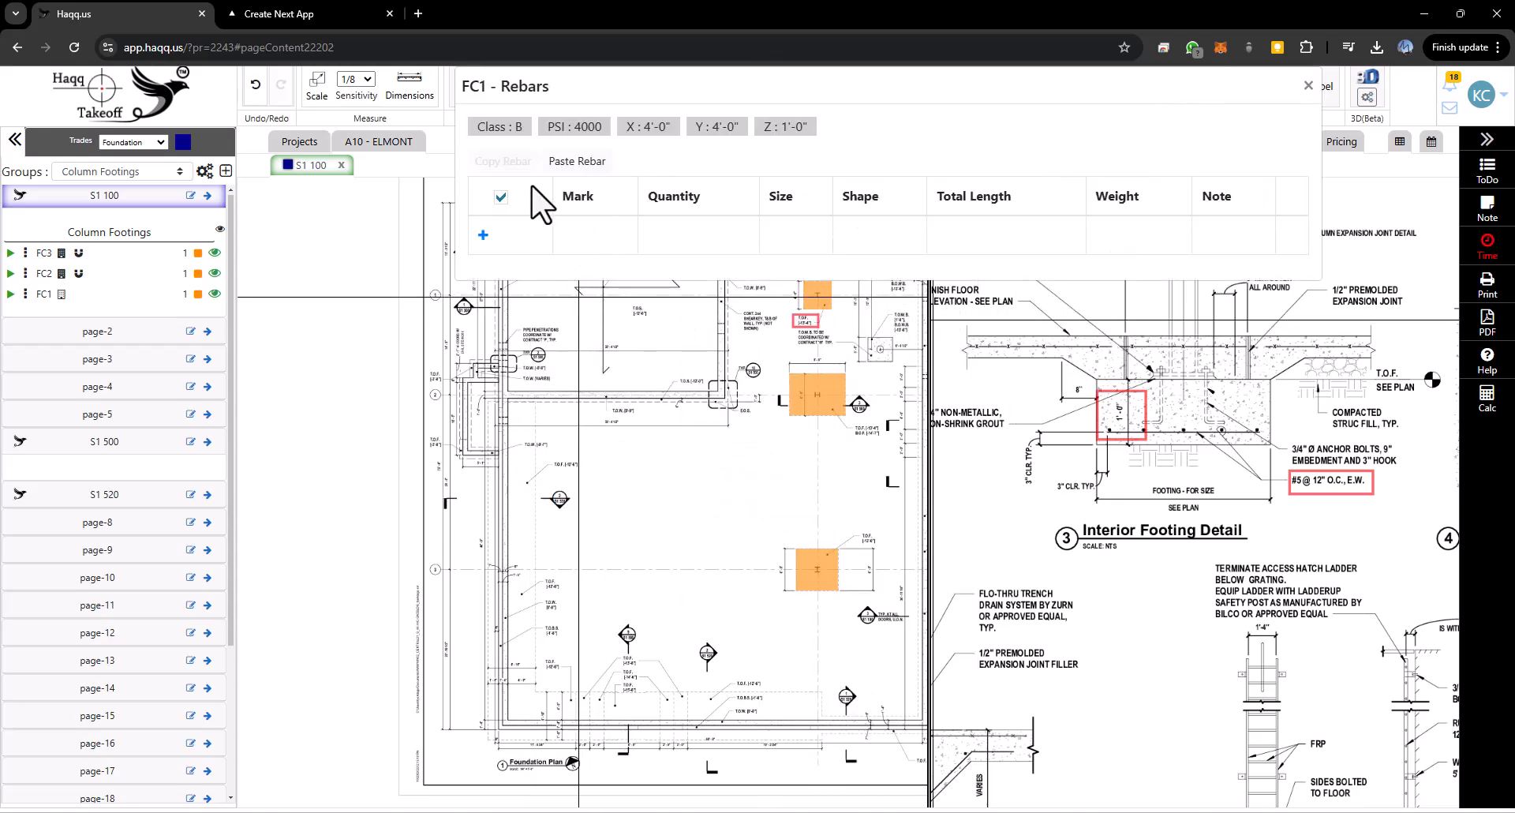
pyautogui.click(584, 161)
pyautogui.click(839, 253)
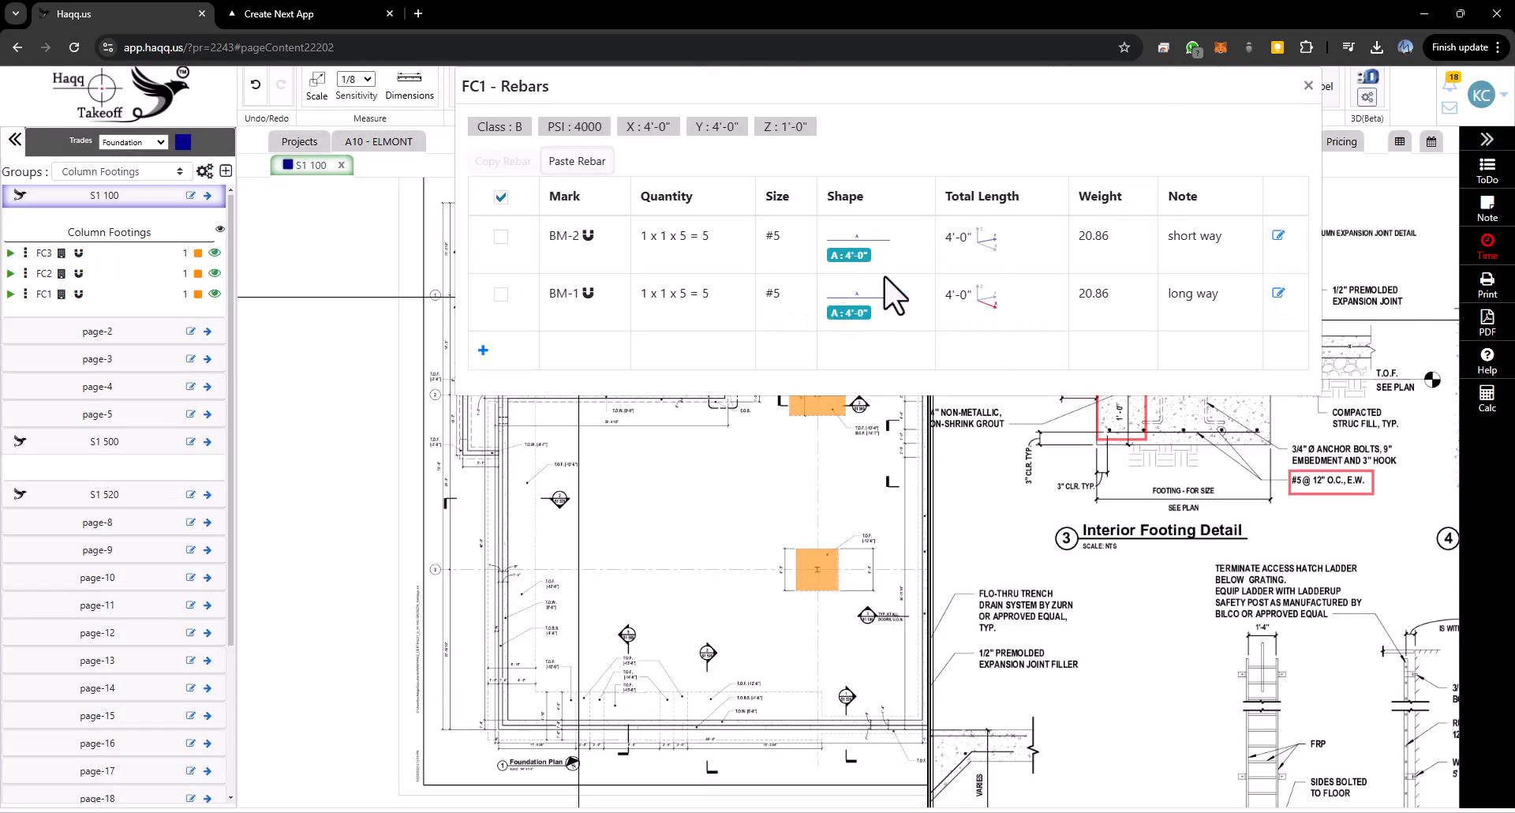
pyautogui.click(1308, 88)
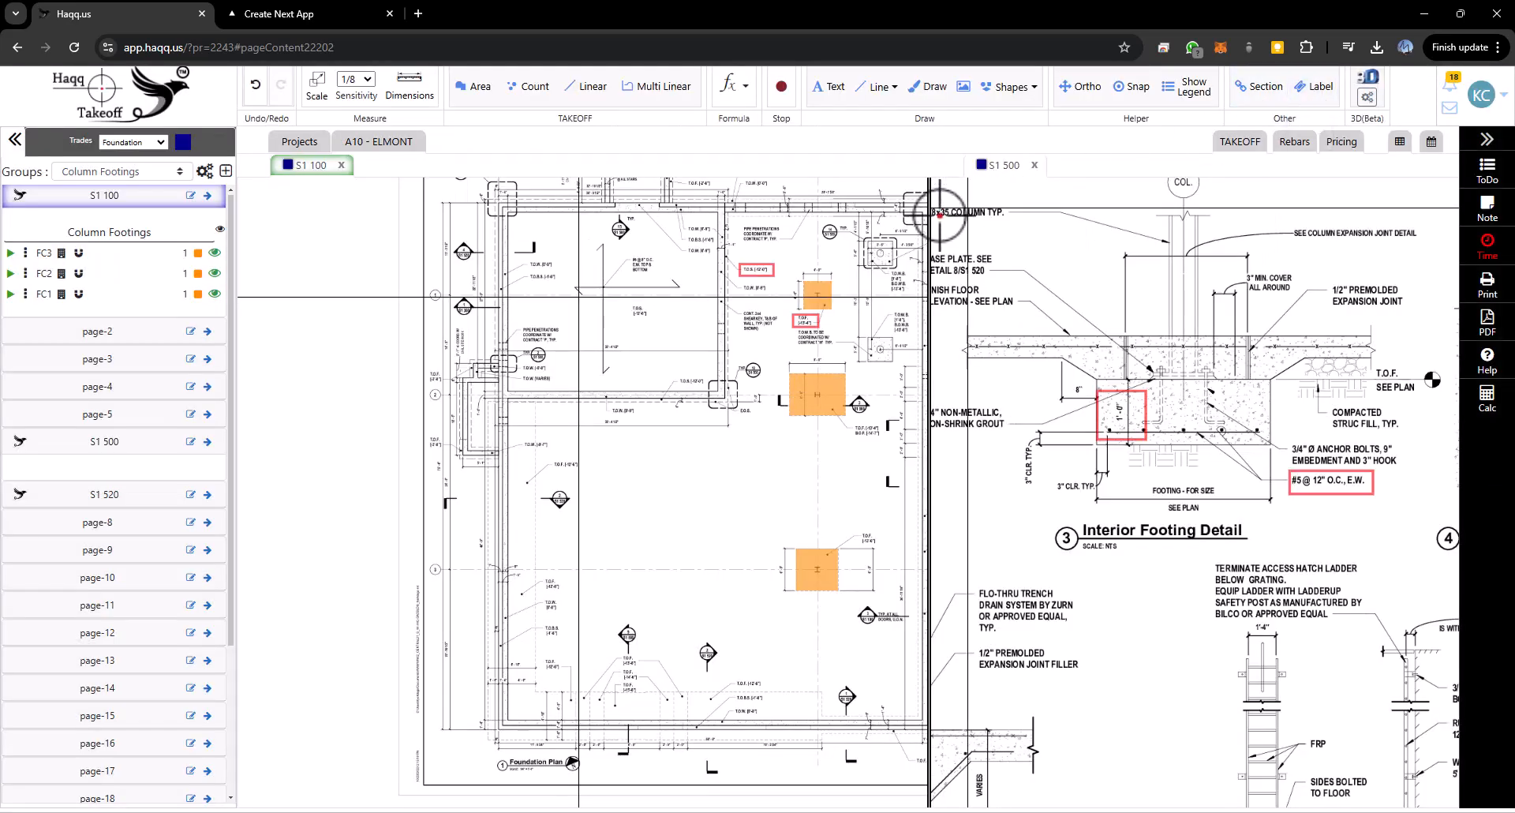
pyautogui.click(1240, 142)
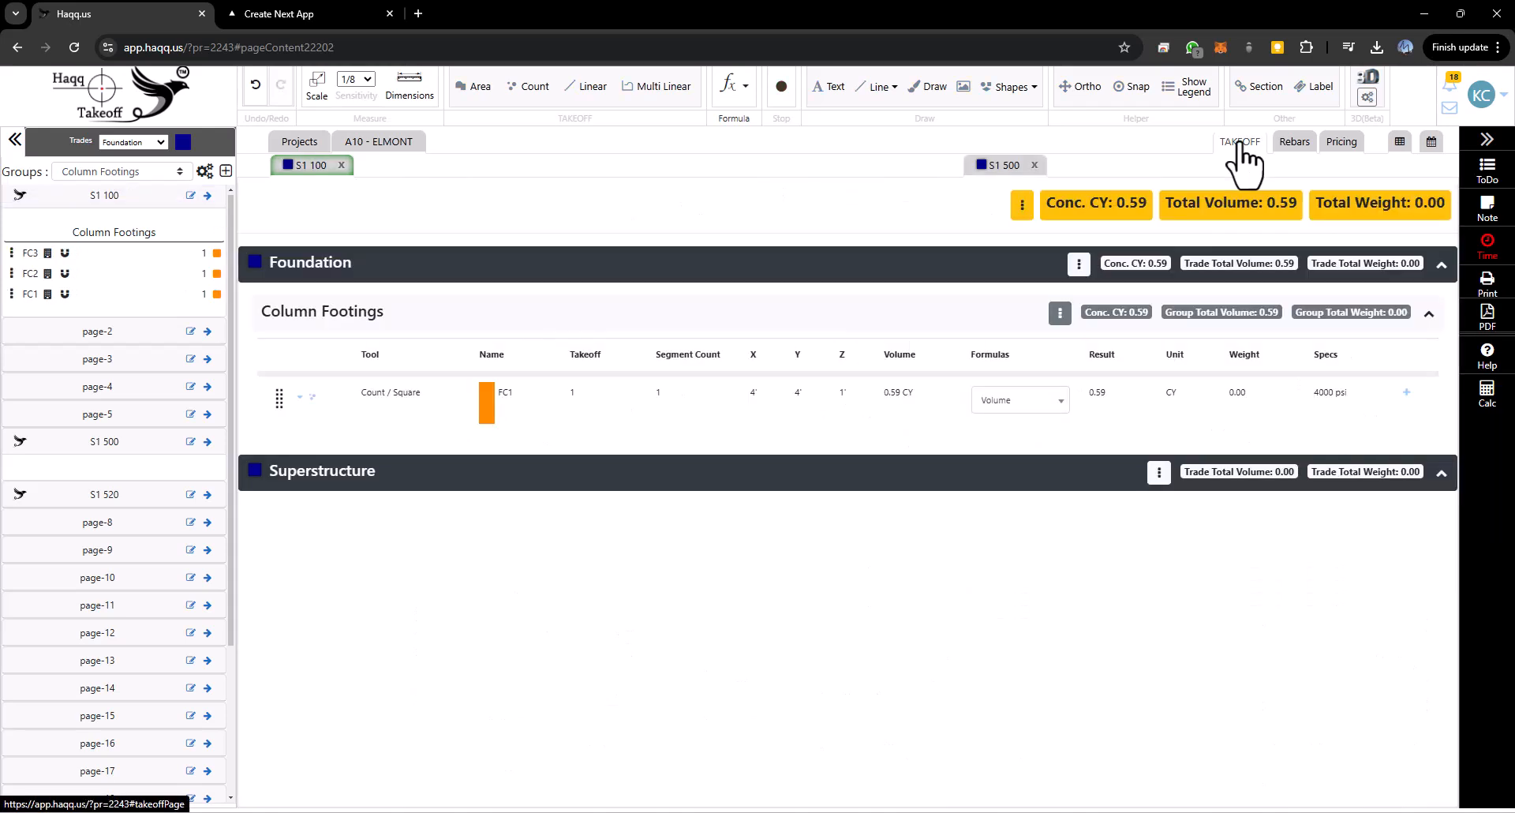